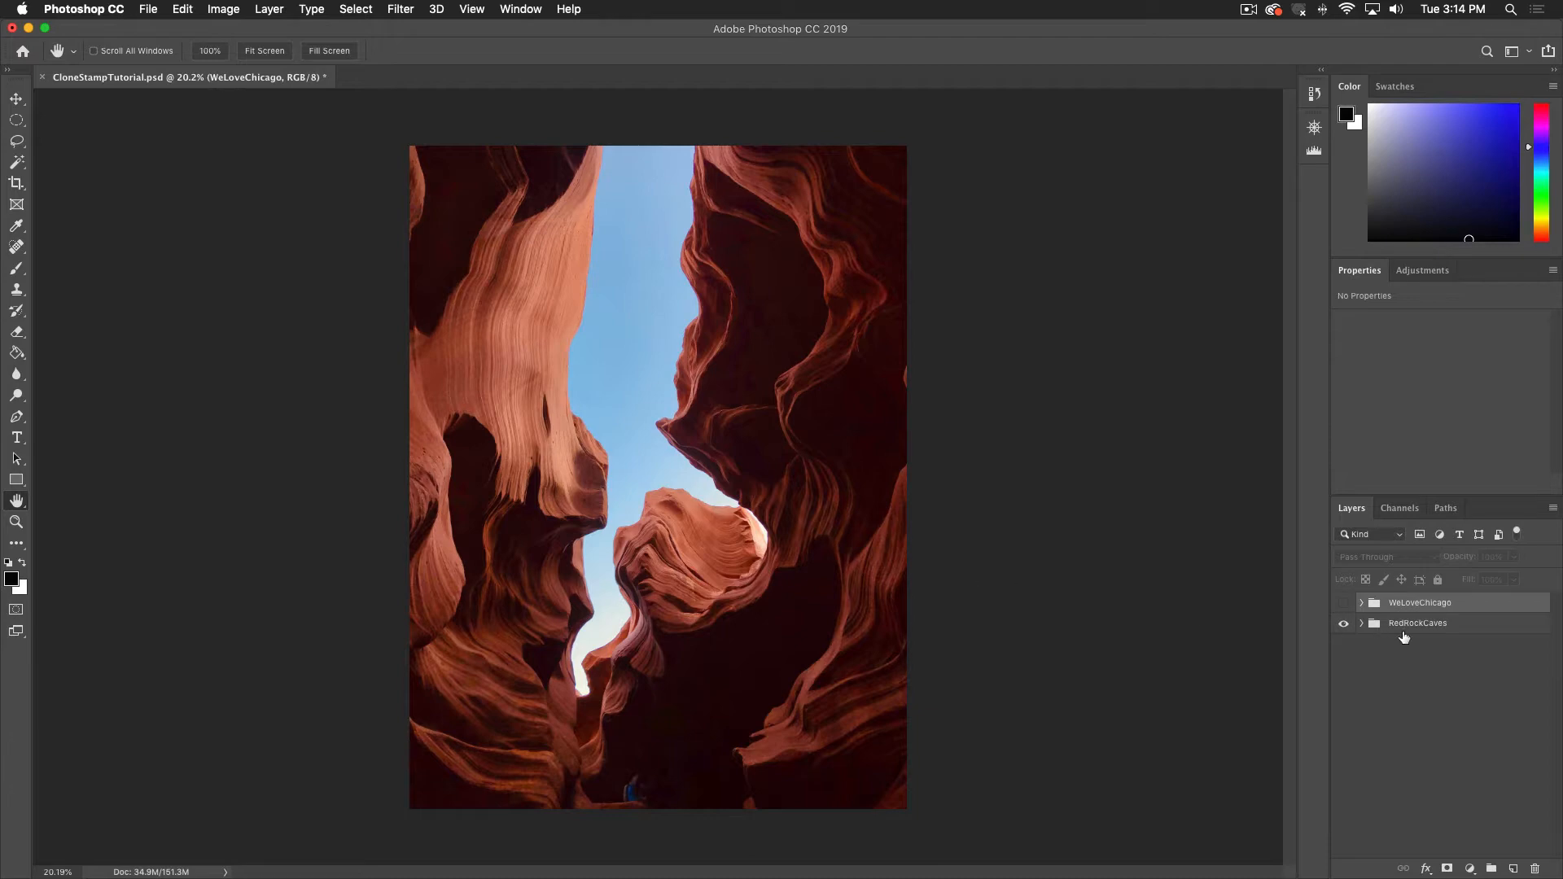
# Show the WeLoveChicago layer group and expand it to reveal its TouchUp and Original layers
pyautogui.click(1343, 603)
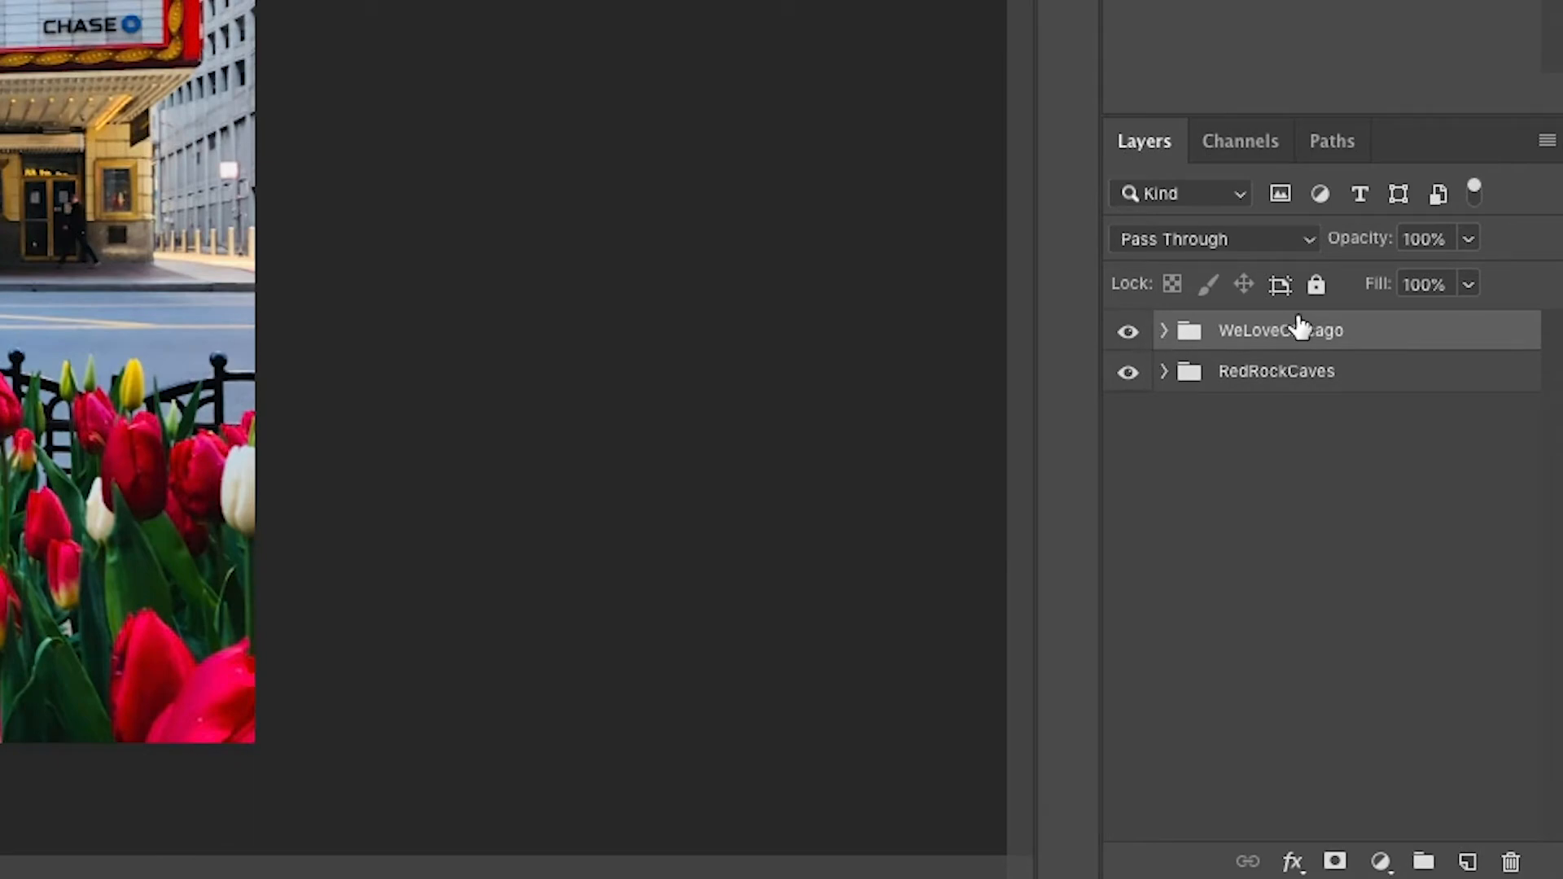
pyautogui.click(1165, 332)
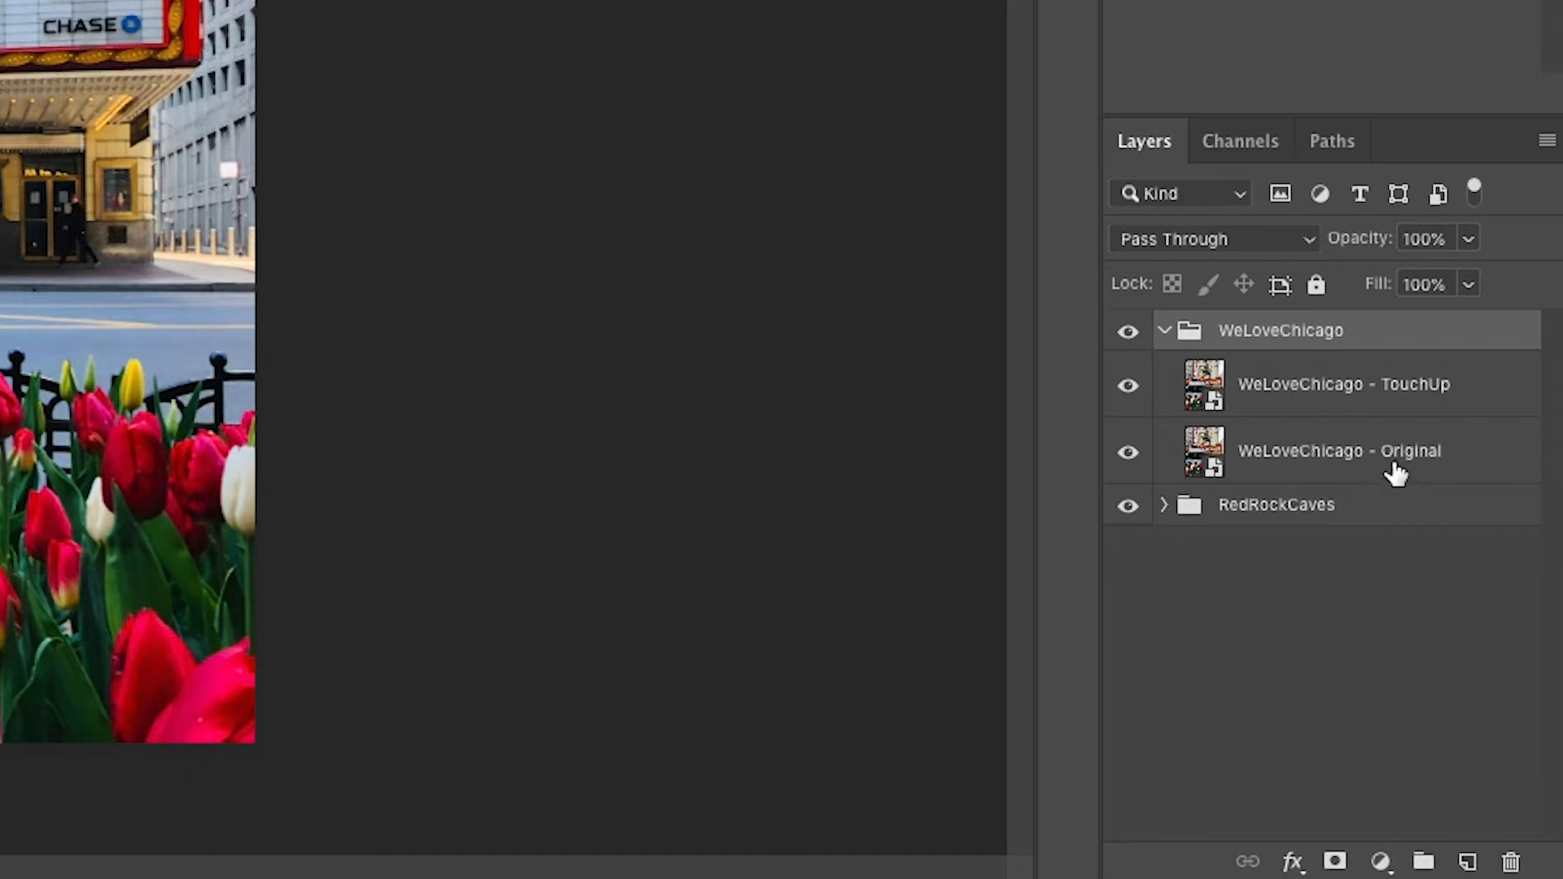
pyautogui.click(1128, 387)
# Expand the RedRockCaves group and move its TouchUp layer above its Original layer
pyautogui.click(1164, 505)
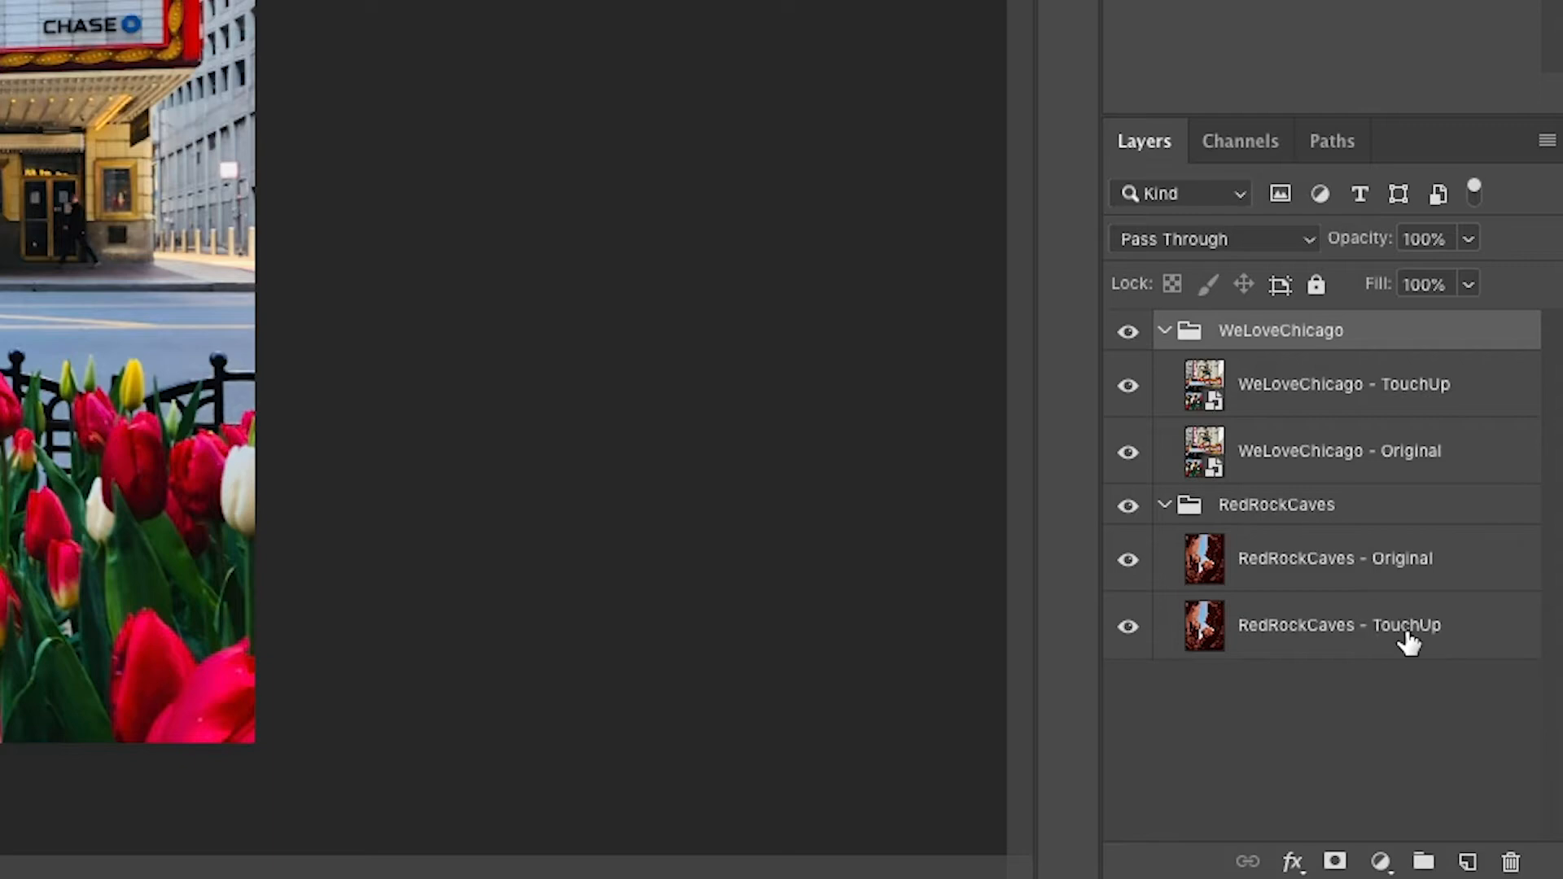
pyautogui.moveTo(1406, 638); pyautogui.dragTo(1426, 560)
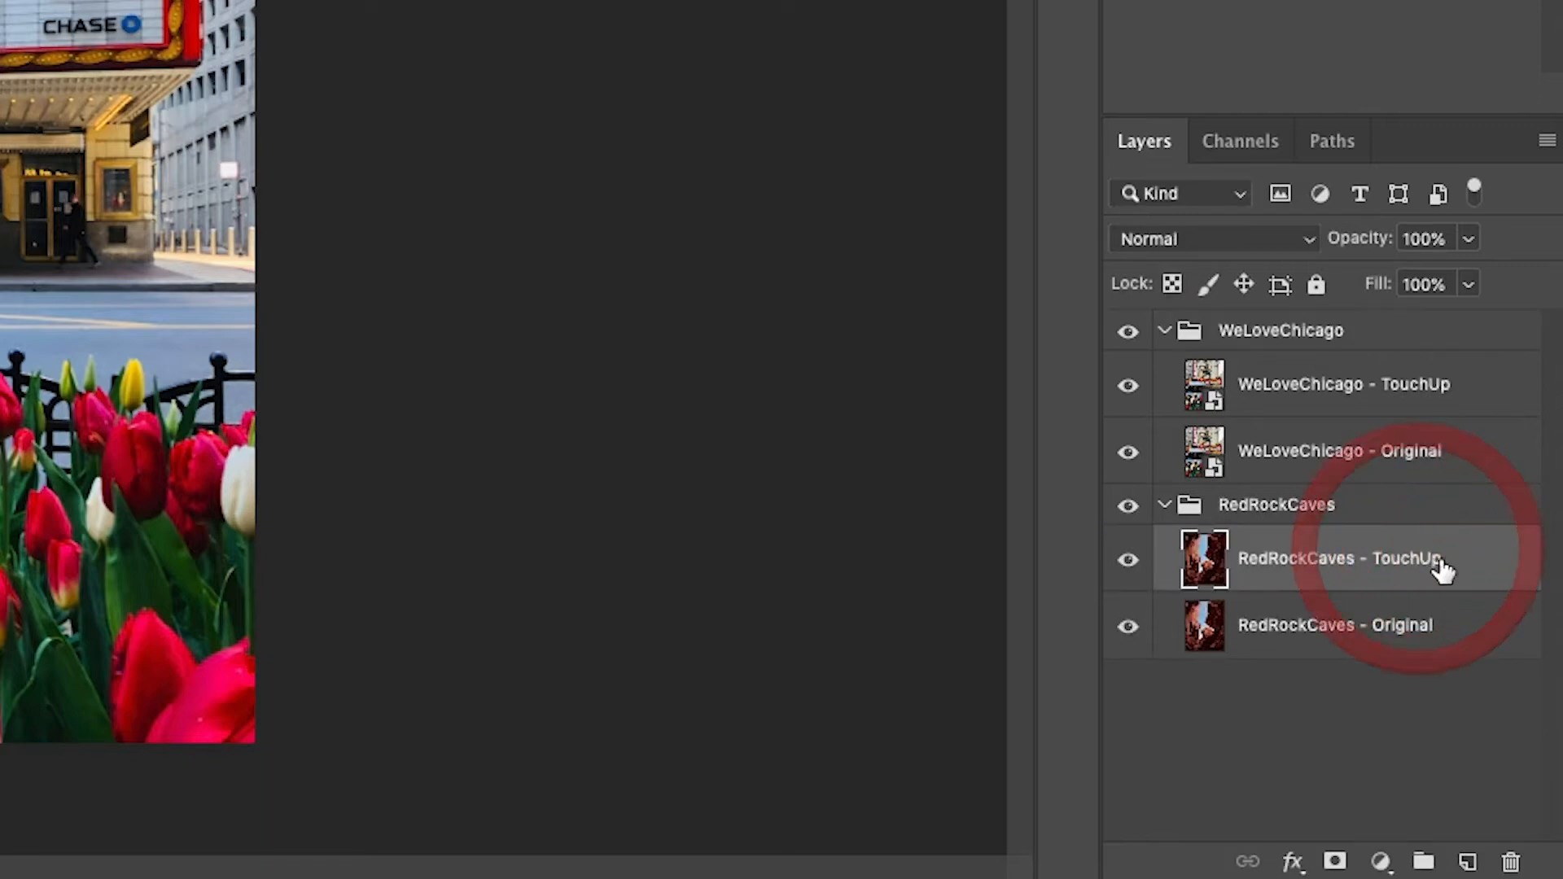
pyautogui.click(1130, 388)
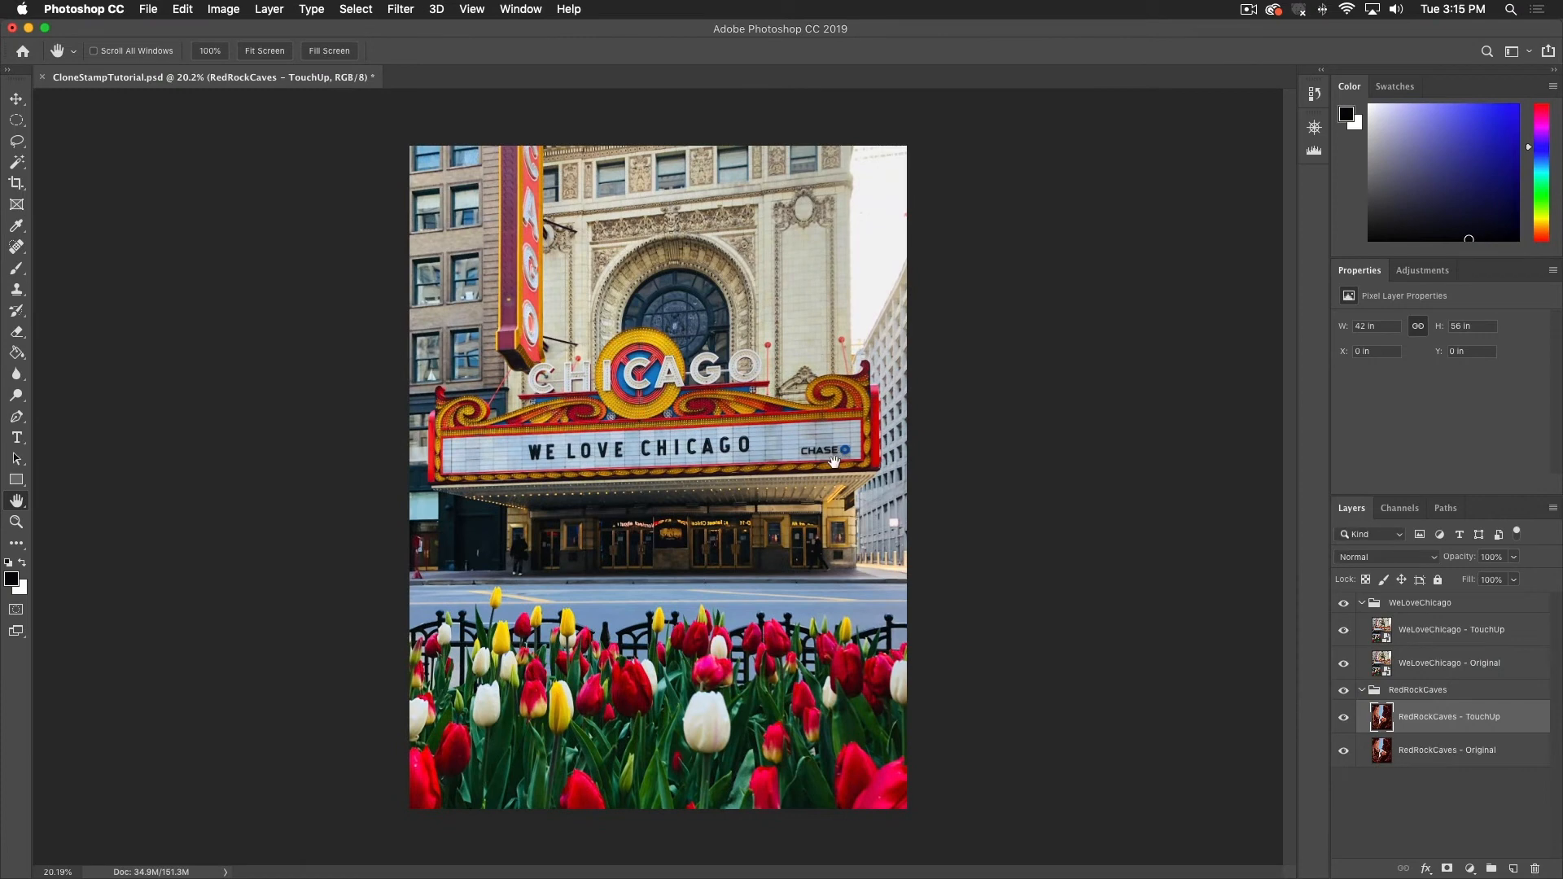
# Activate the Clone Stamp tool and rasterize the WeLoveChicago - TouchUp layer
pyautogui.click(1503, 622)
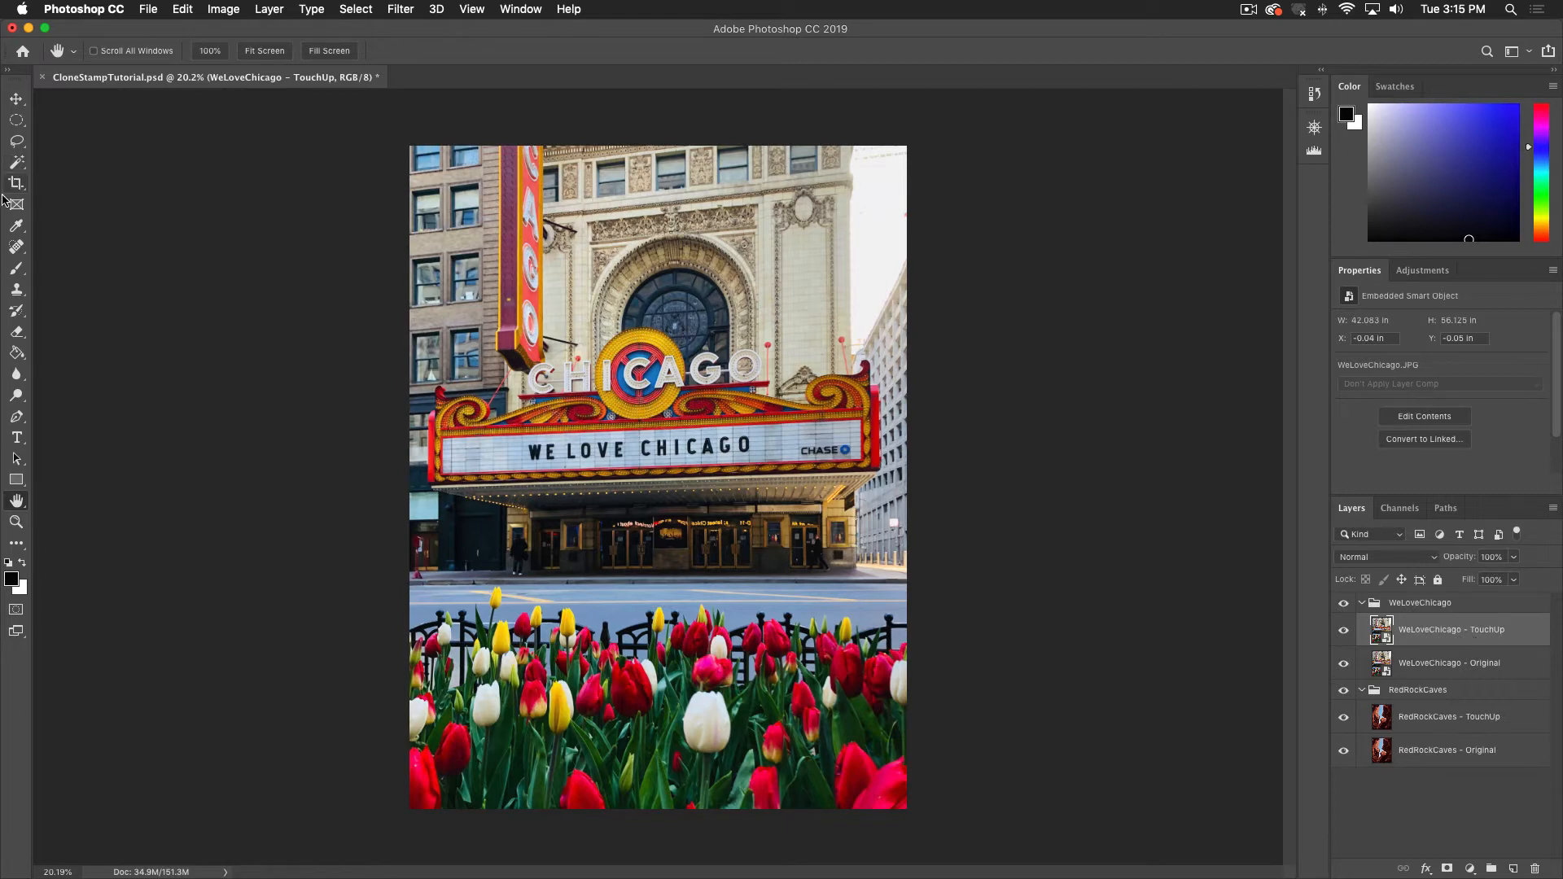
pyautogui.click(17, 290)
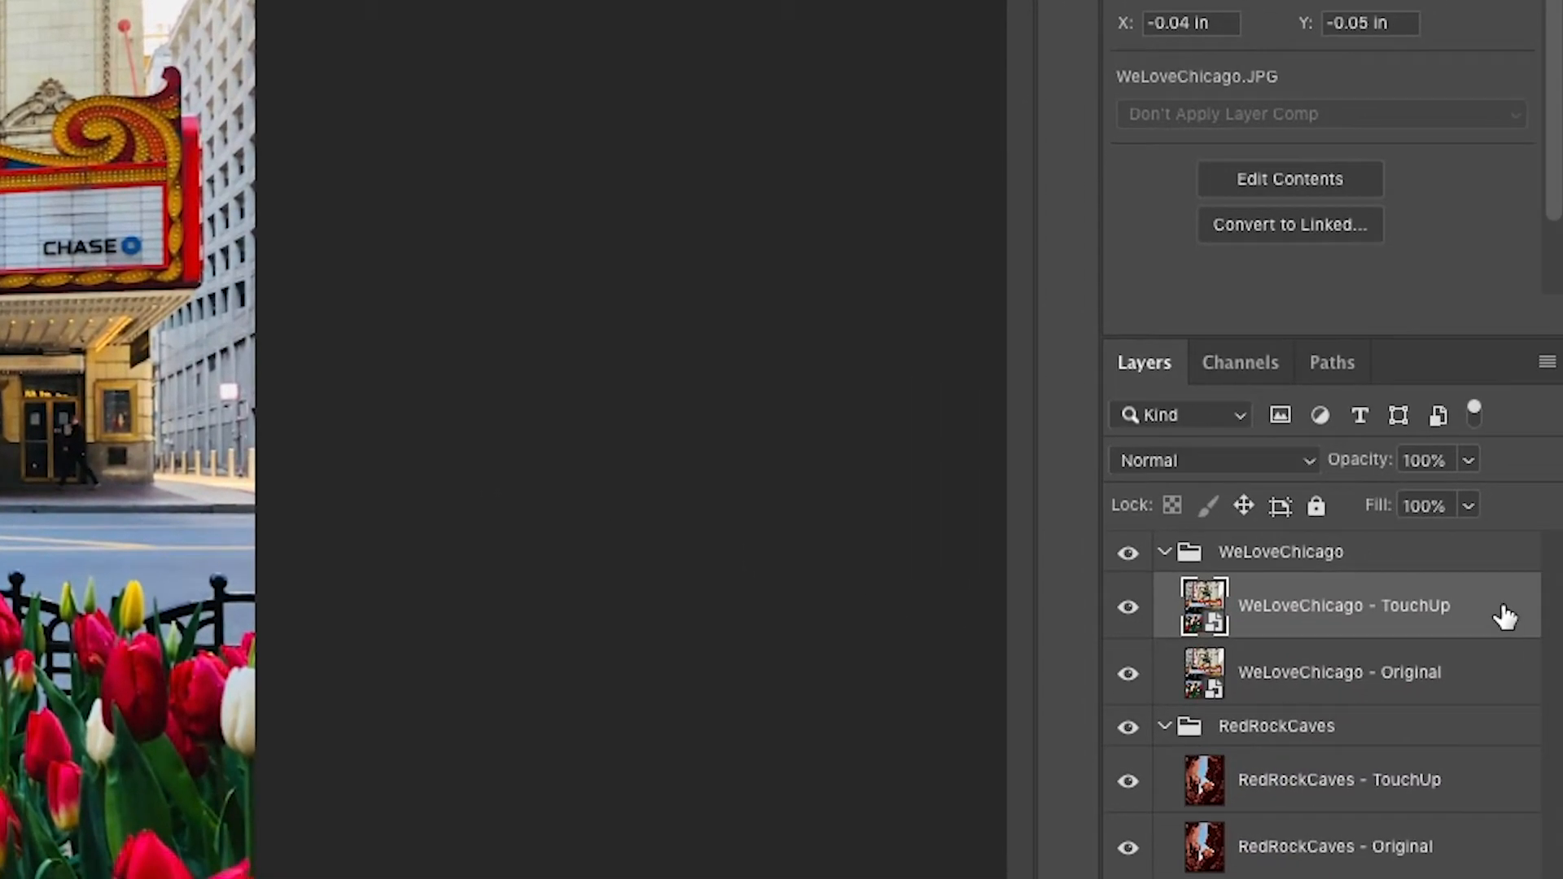
pyautogui.rightClick(1504, 613)
pyautogui.click(1504, 616)
pyautogui.rightClick(1503, 617)
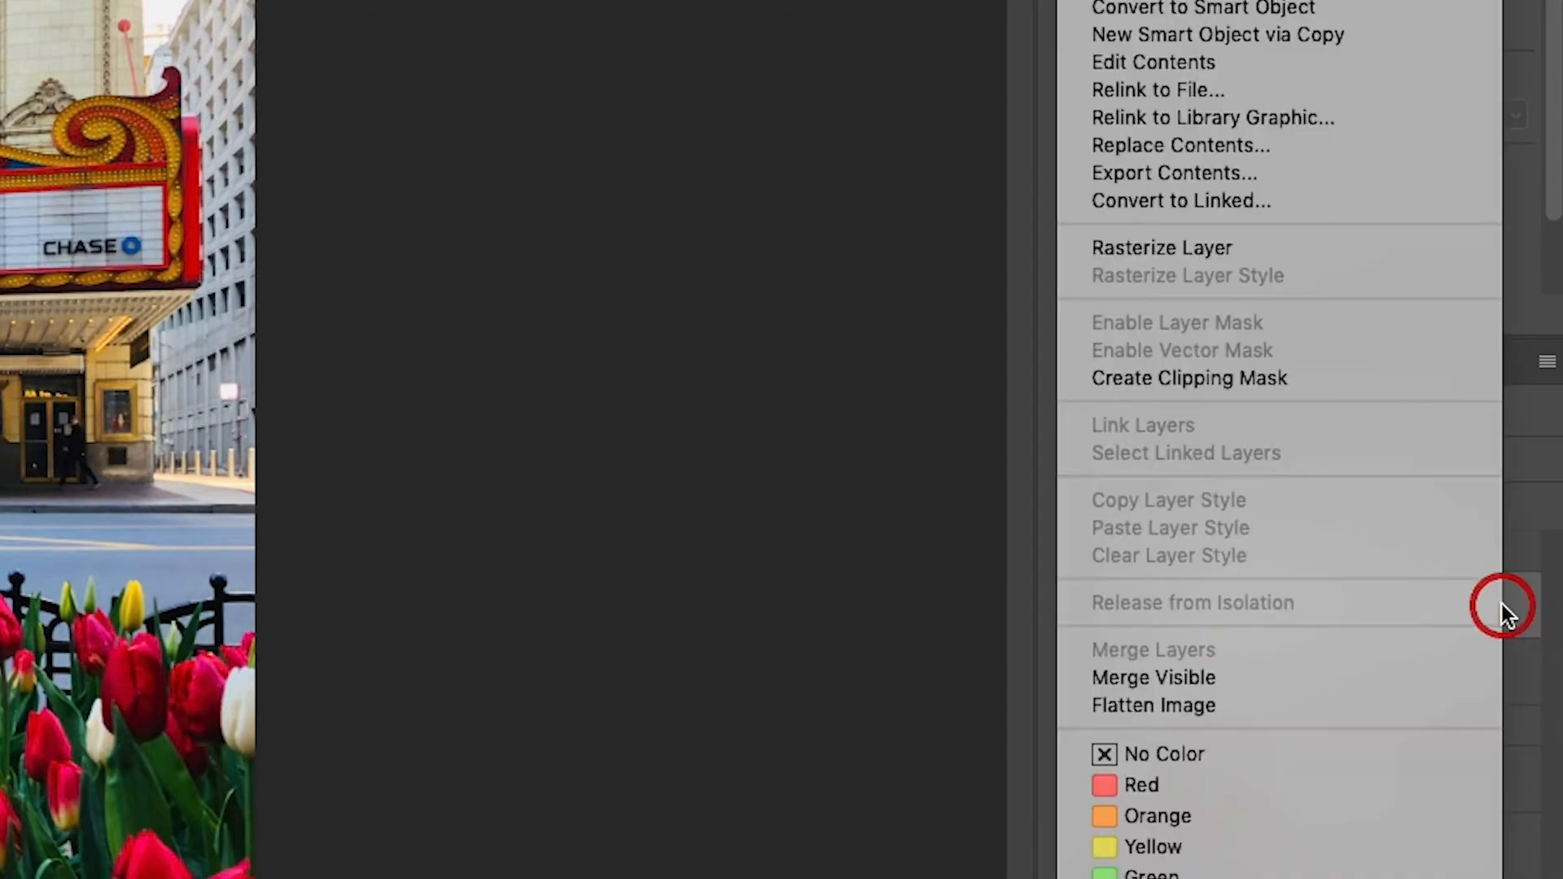
pyautogui.click(1184, 249)
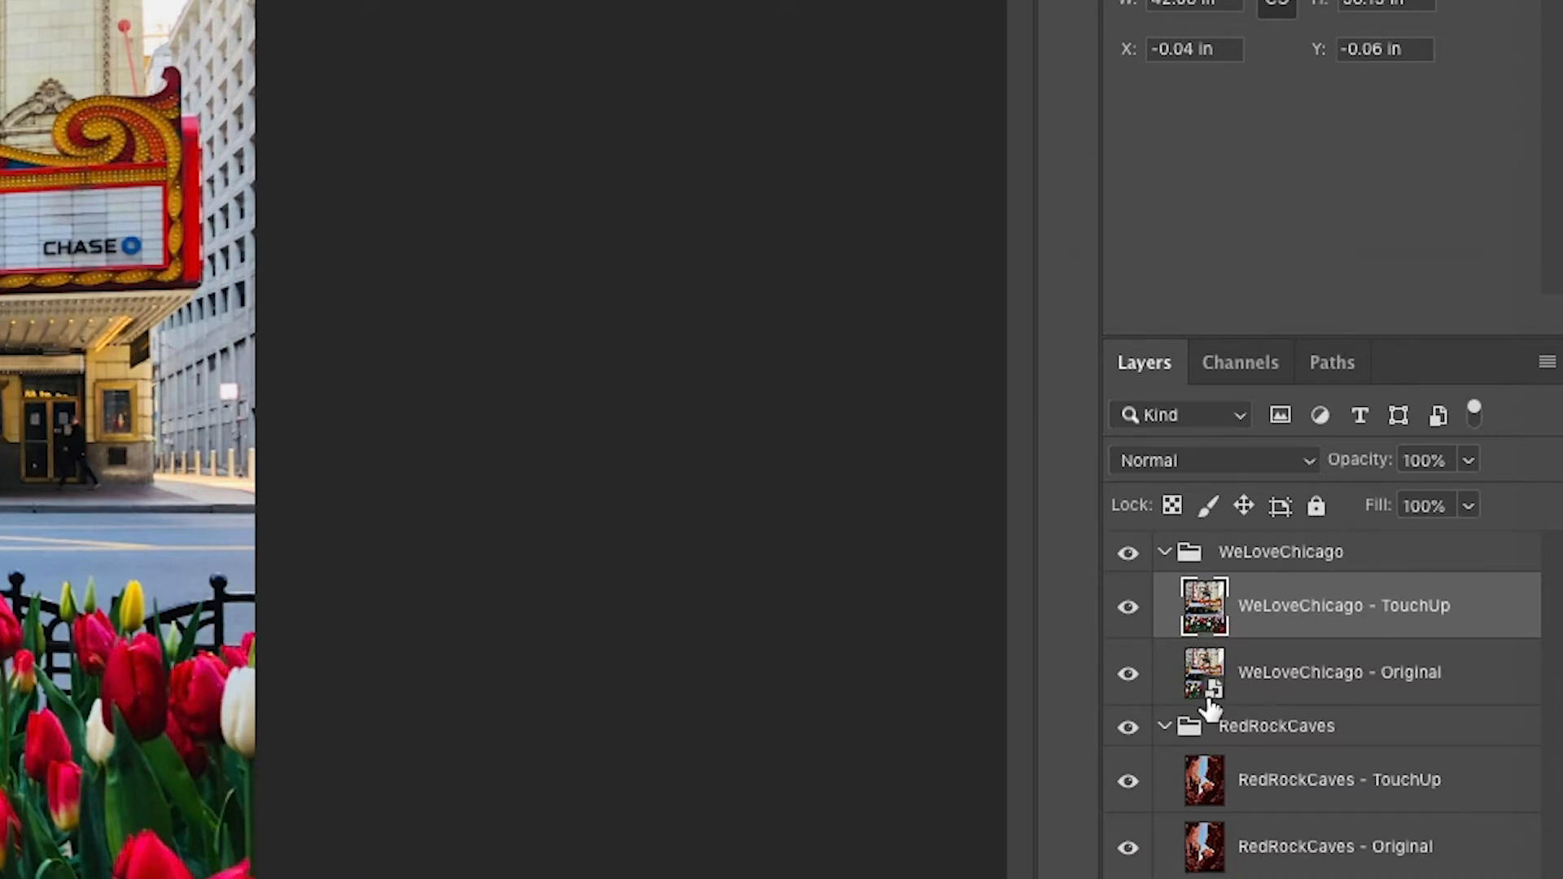
# Toggle the visibility of the WeLoveChicago - TouchUp layer to compare it with the original, leaving it shown
pyautogui.click(1129, 612)
pyautogui.click(1128, 613)
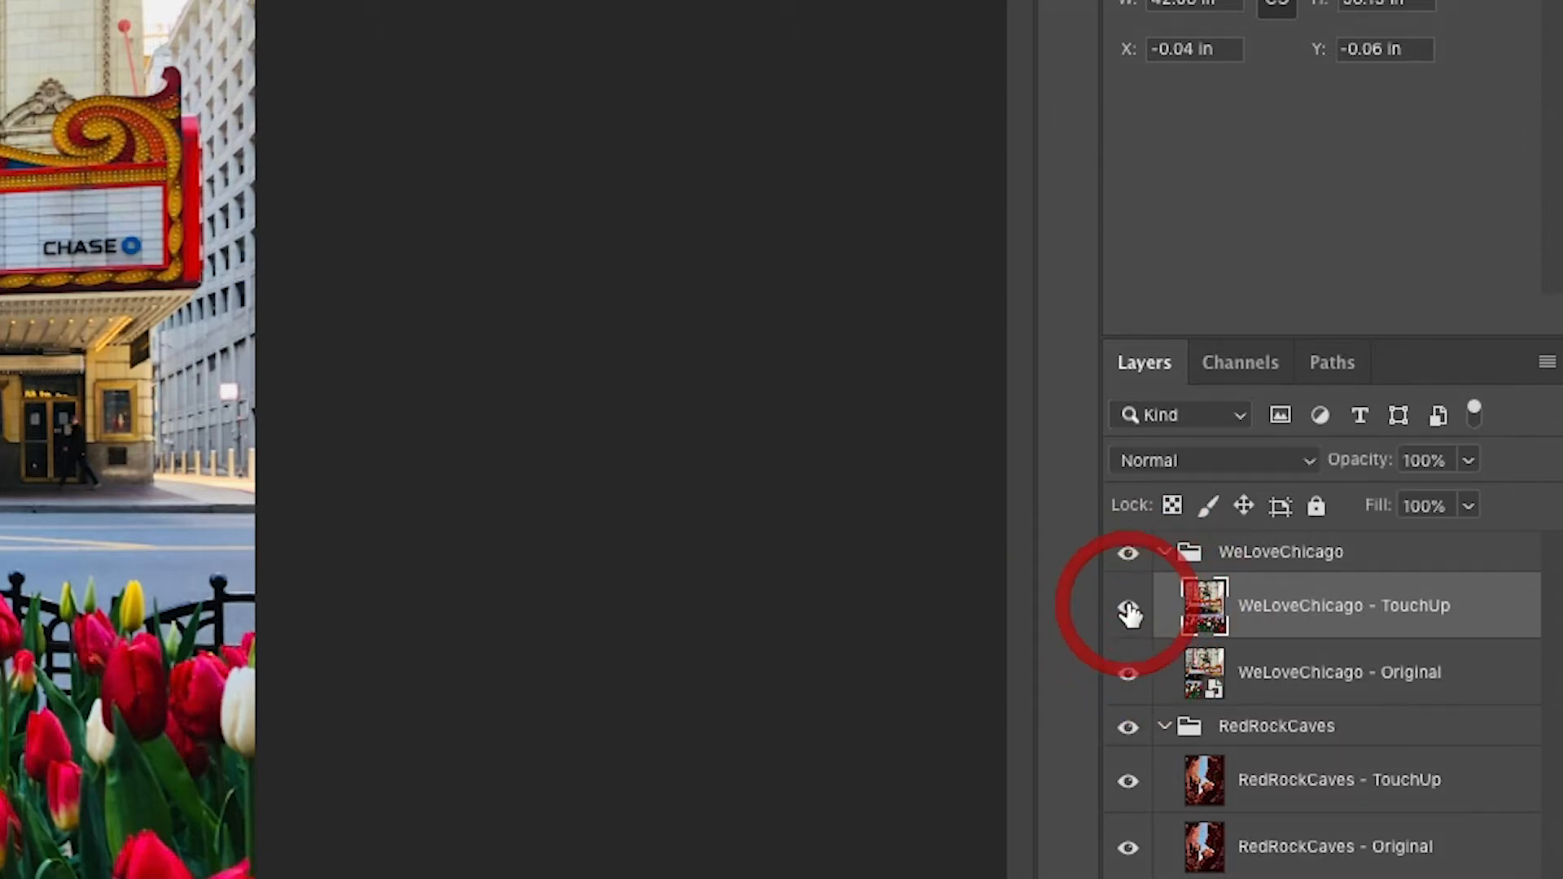
pyautogui.click(1129, 612)
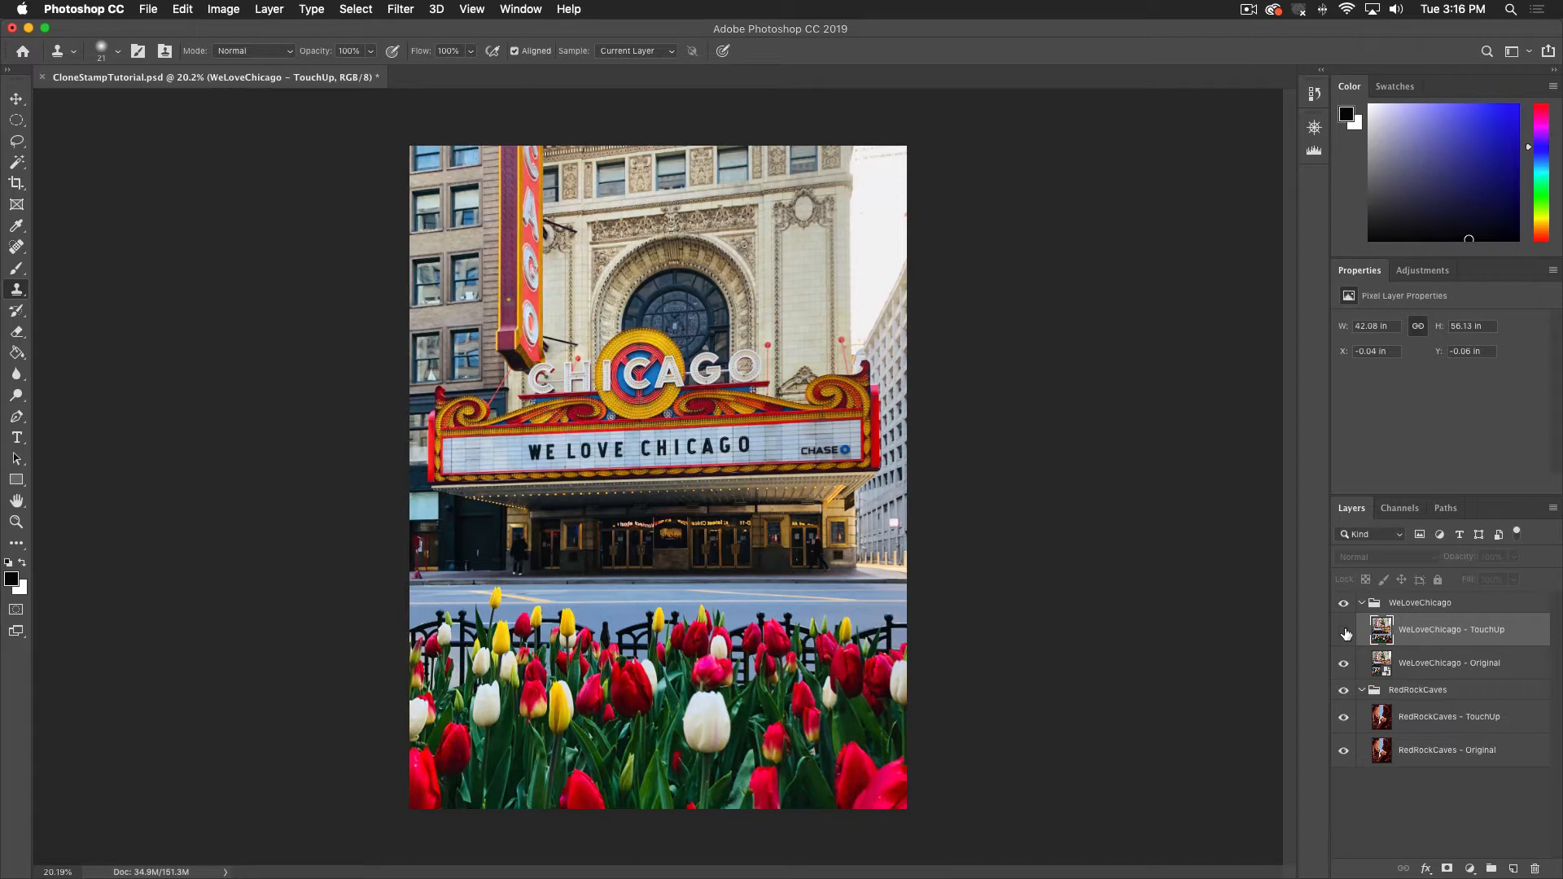
pyautogui.click(1344, 631)
# Set the Clone Stamp brush hardness to 0% for retouching the CHASE logo on the marquee
pyautogui.press('ctrl')
pyautogui.scroll(3, 819, 453)
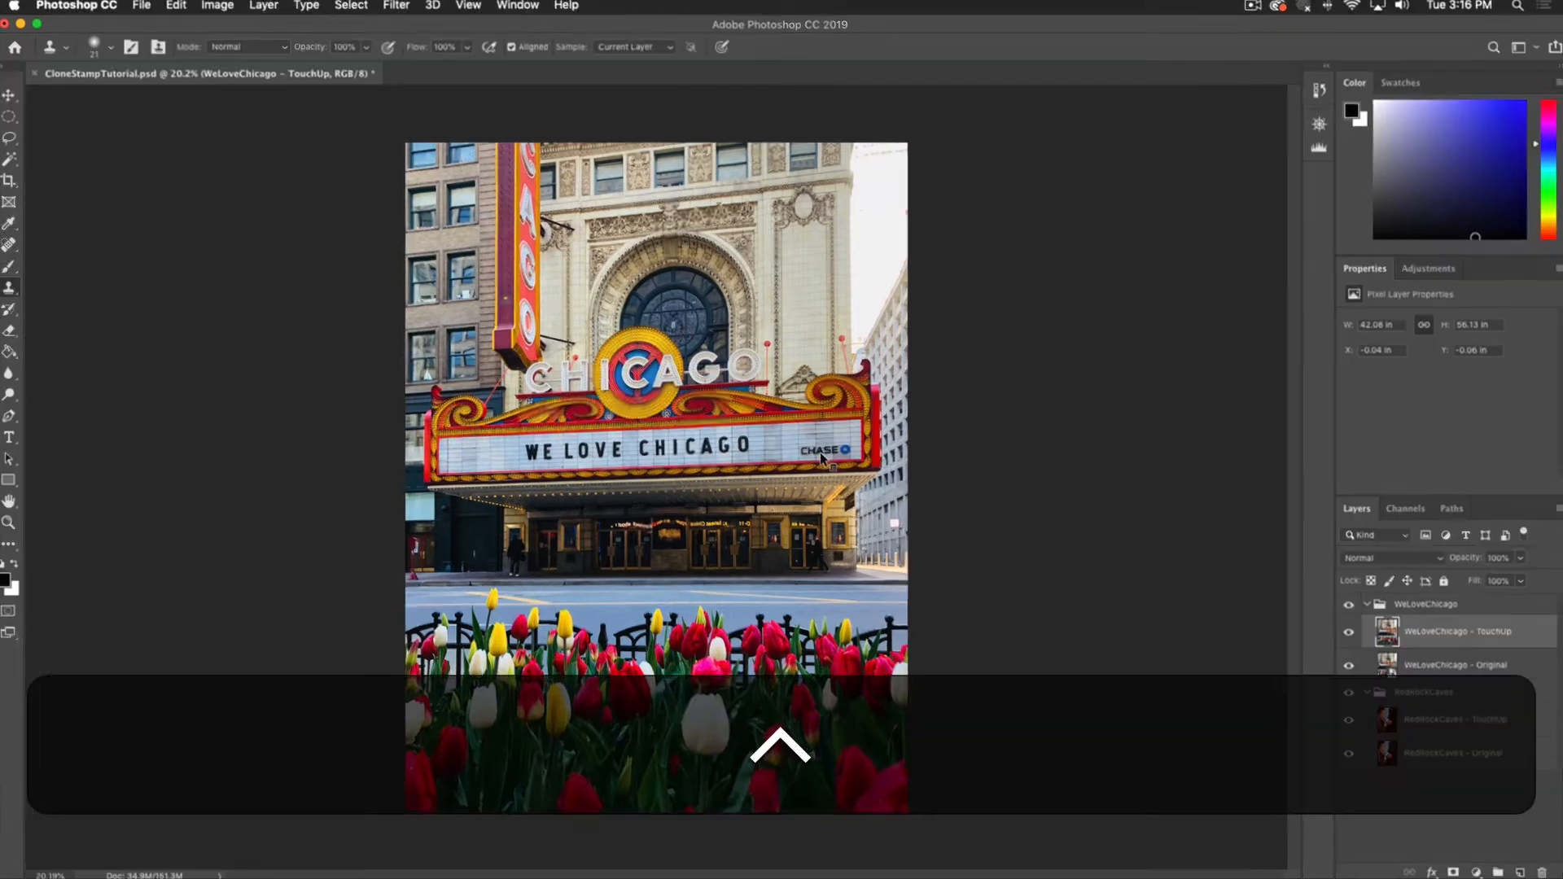
pyautogui.scroll(-3, 819, 453)
pyautogui.scroll(4, 817, 453)
pyautogui.scroll(10, 818, 453)
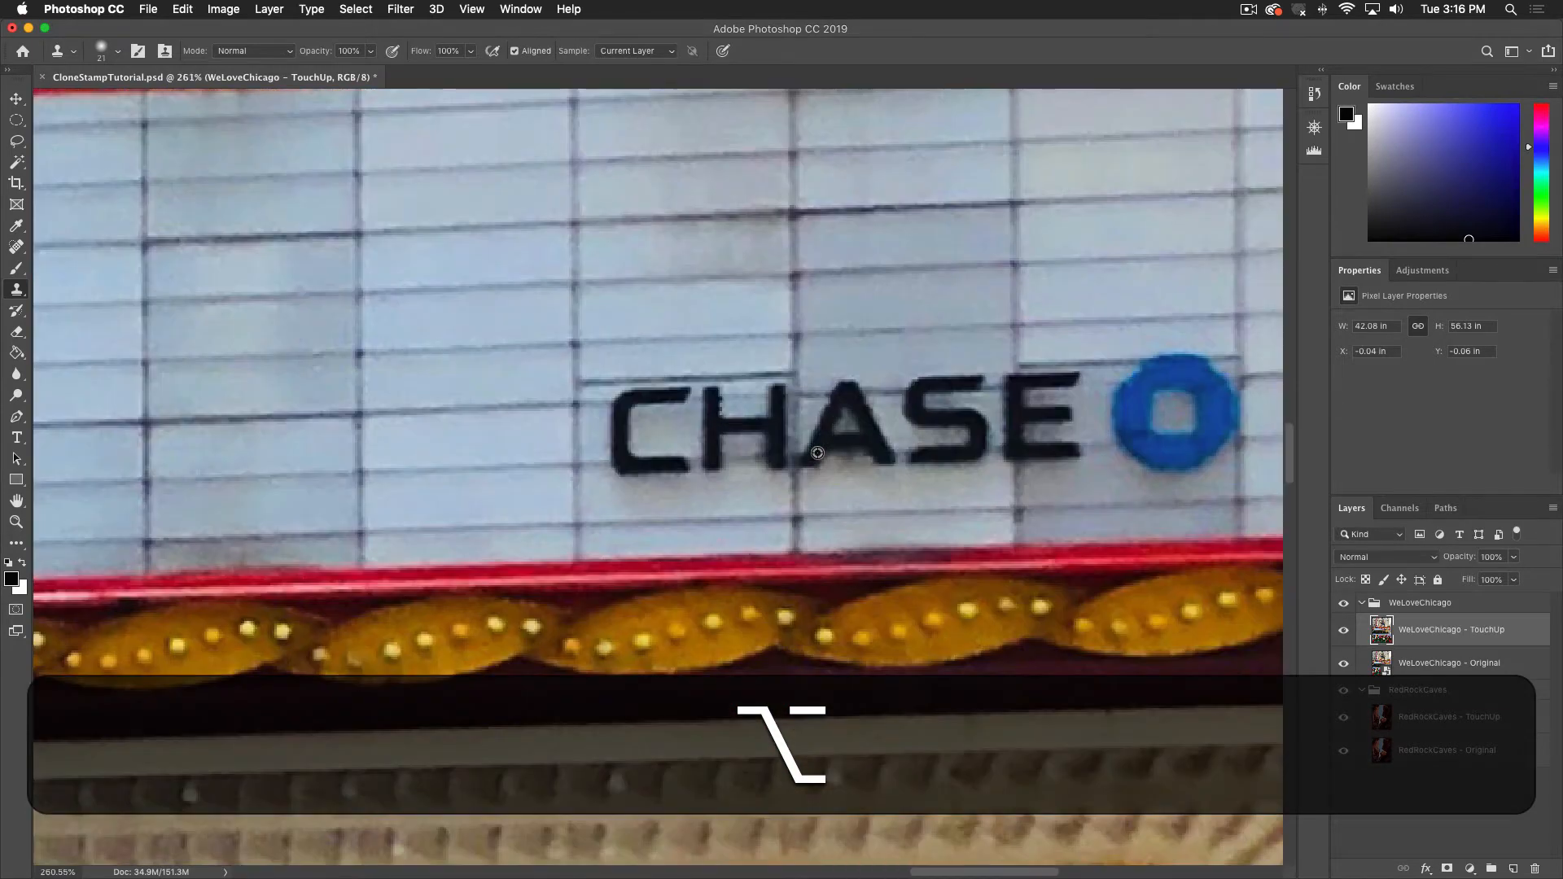
pyautogui.scroll(-3, 817, 453)
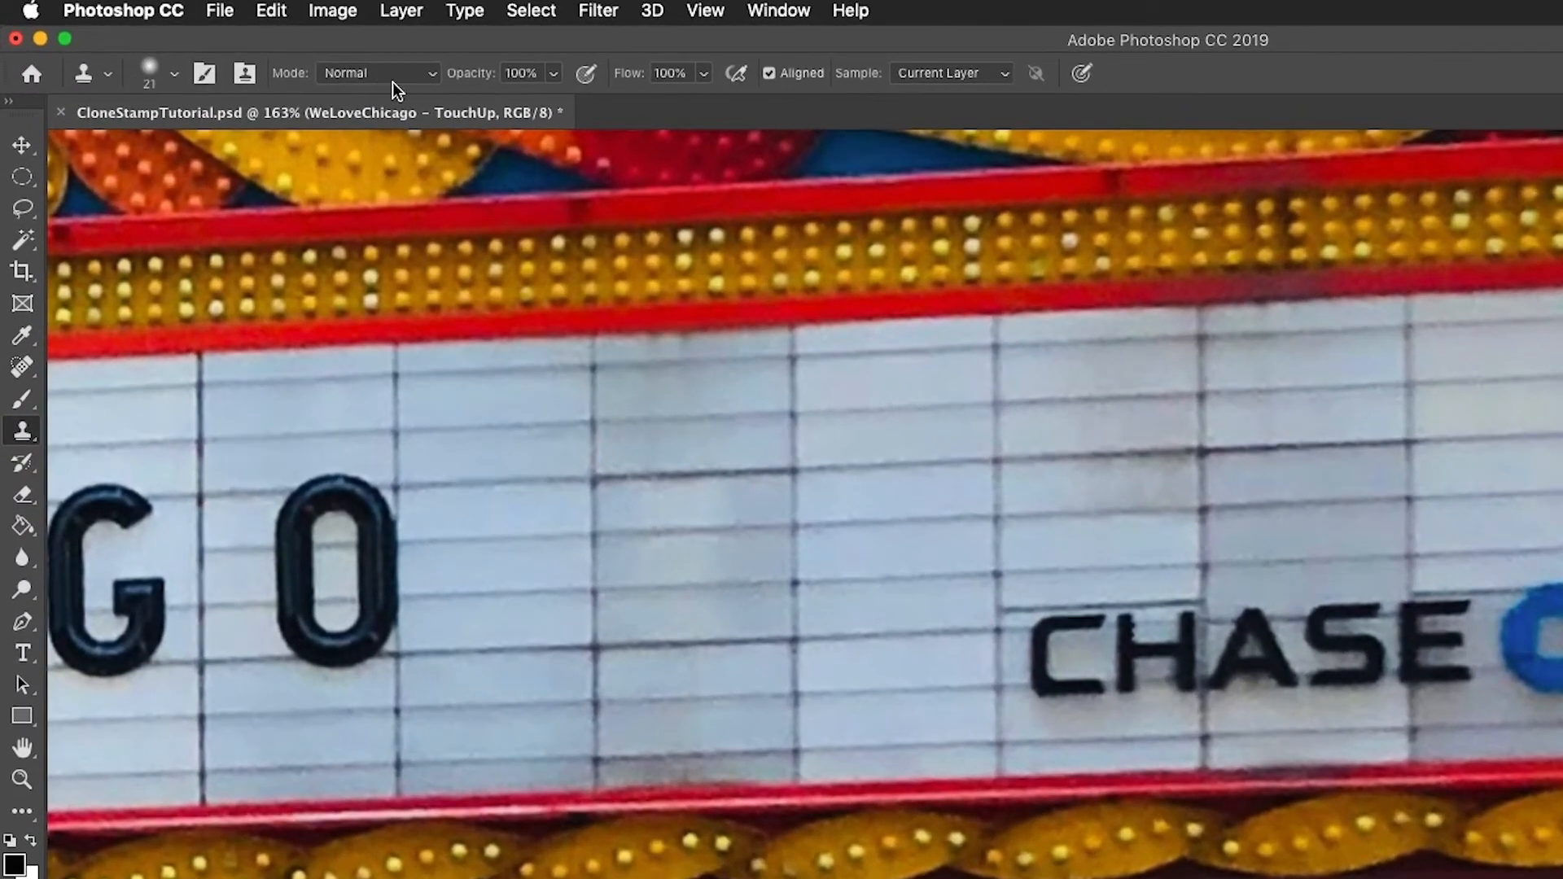
pyautogui.click(174, 72)
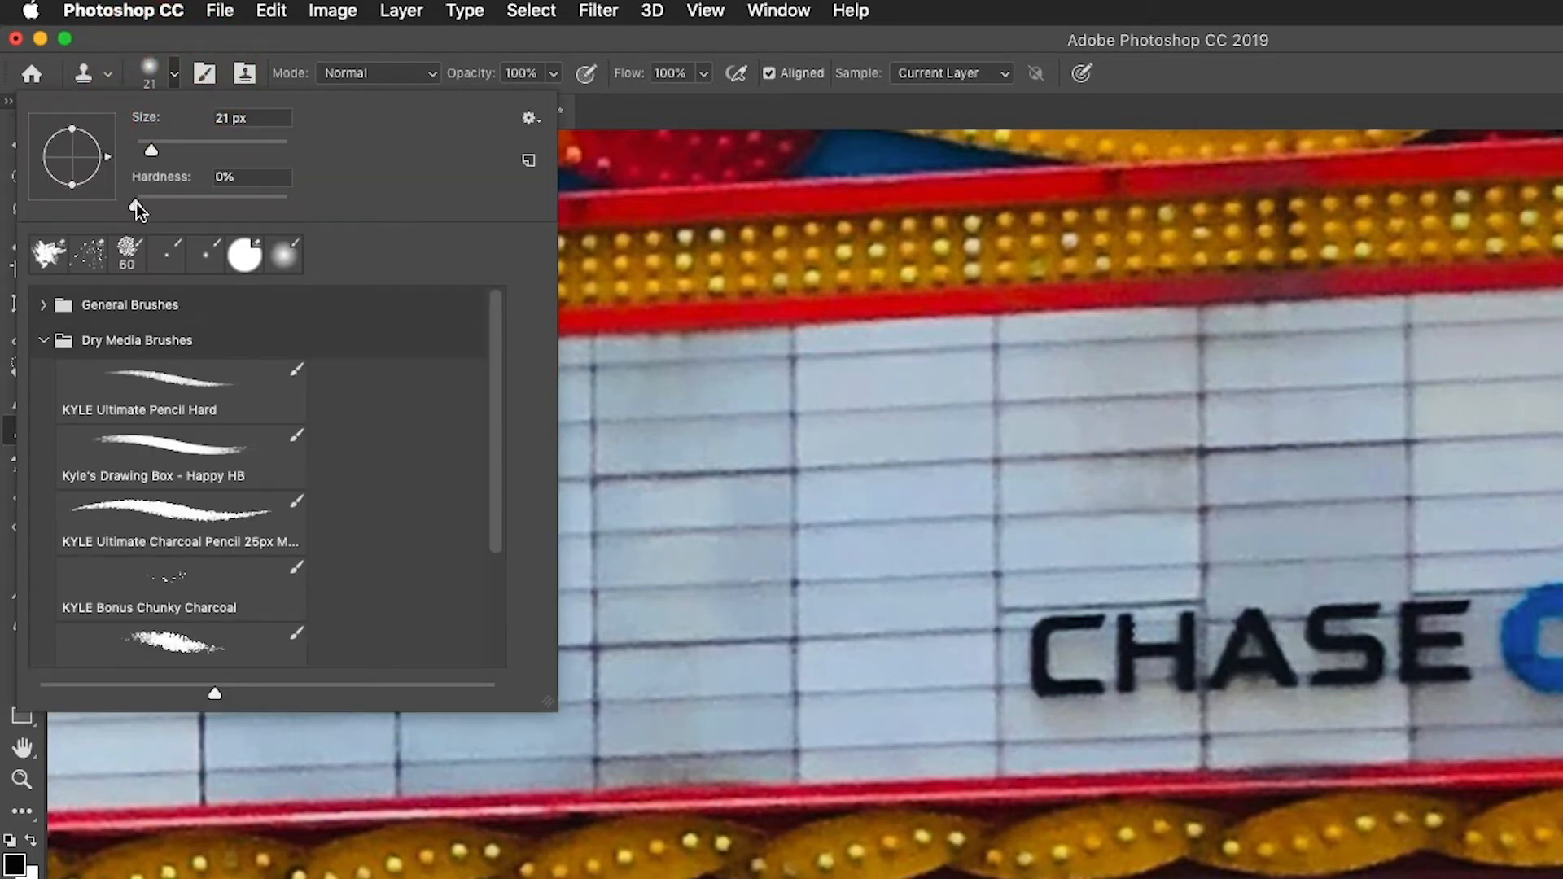
pyautogui.click(135, 204)
pyautogui.click(166, 77)
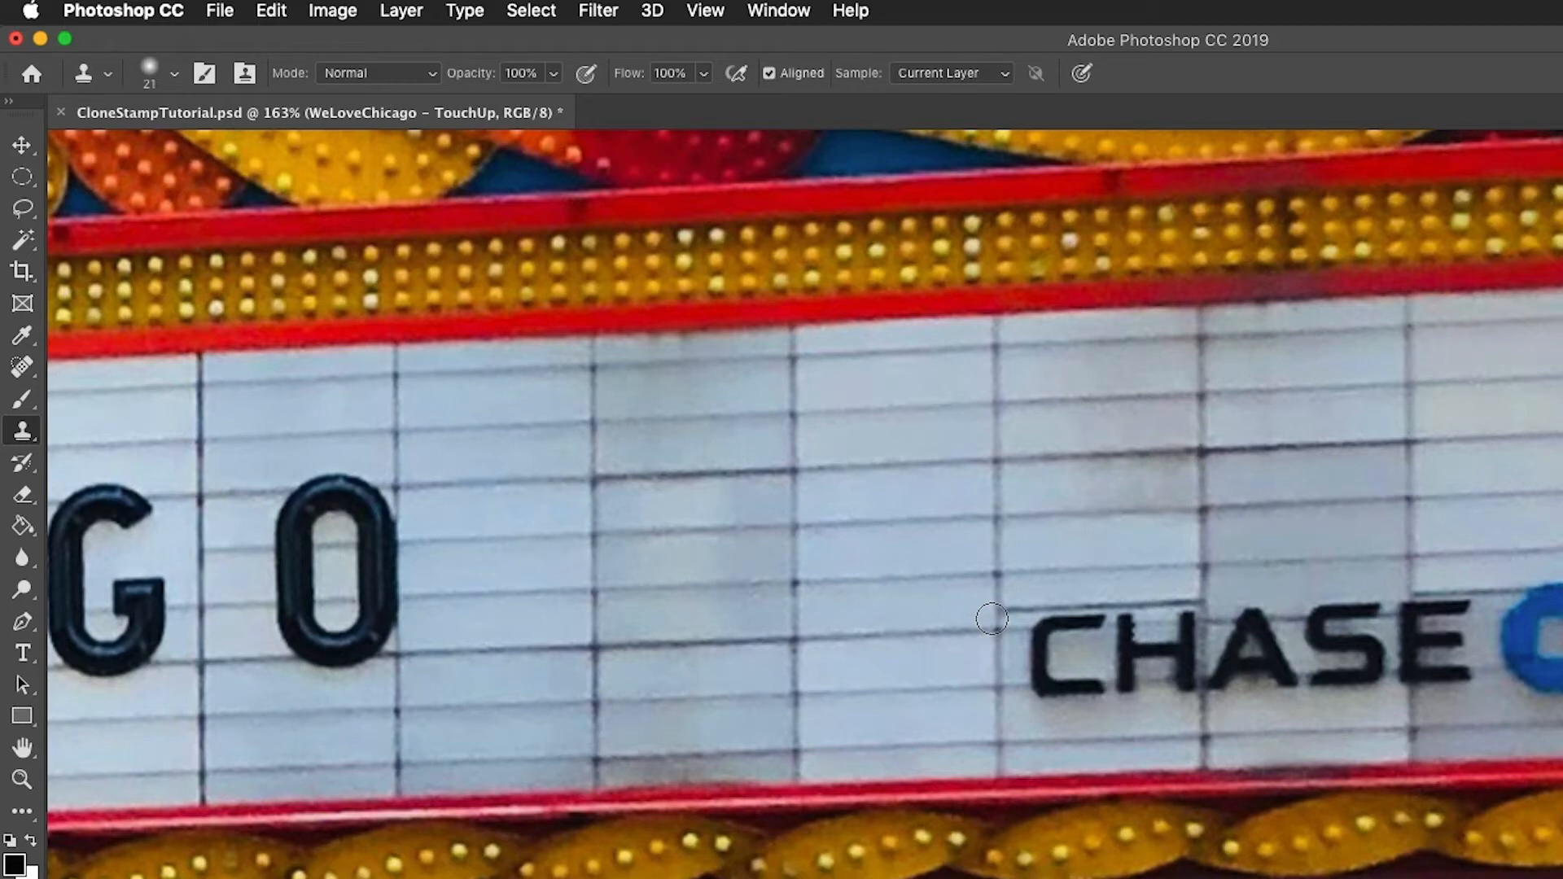
# Enlarge the Clone Stamp brush to 30 px
pyautogui.press(']')
pyautogui.press(']')
pyautogui.press(']')
pyautogui.press(']')
pyautogui.press('[')
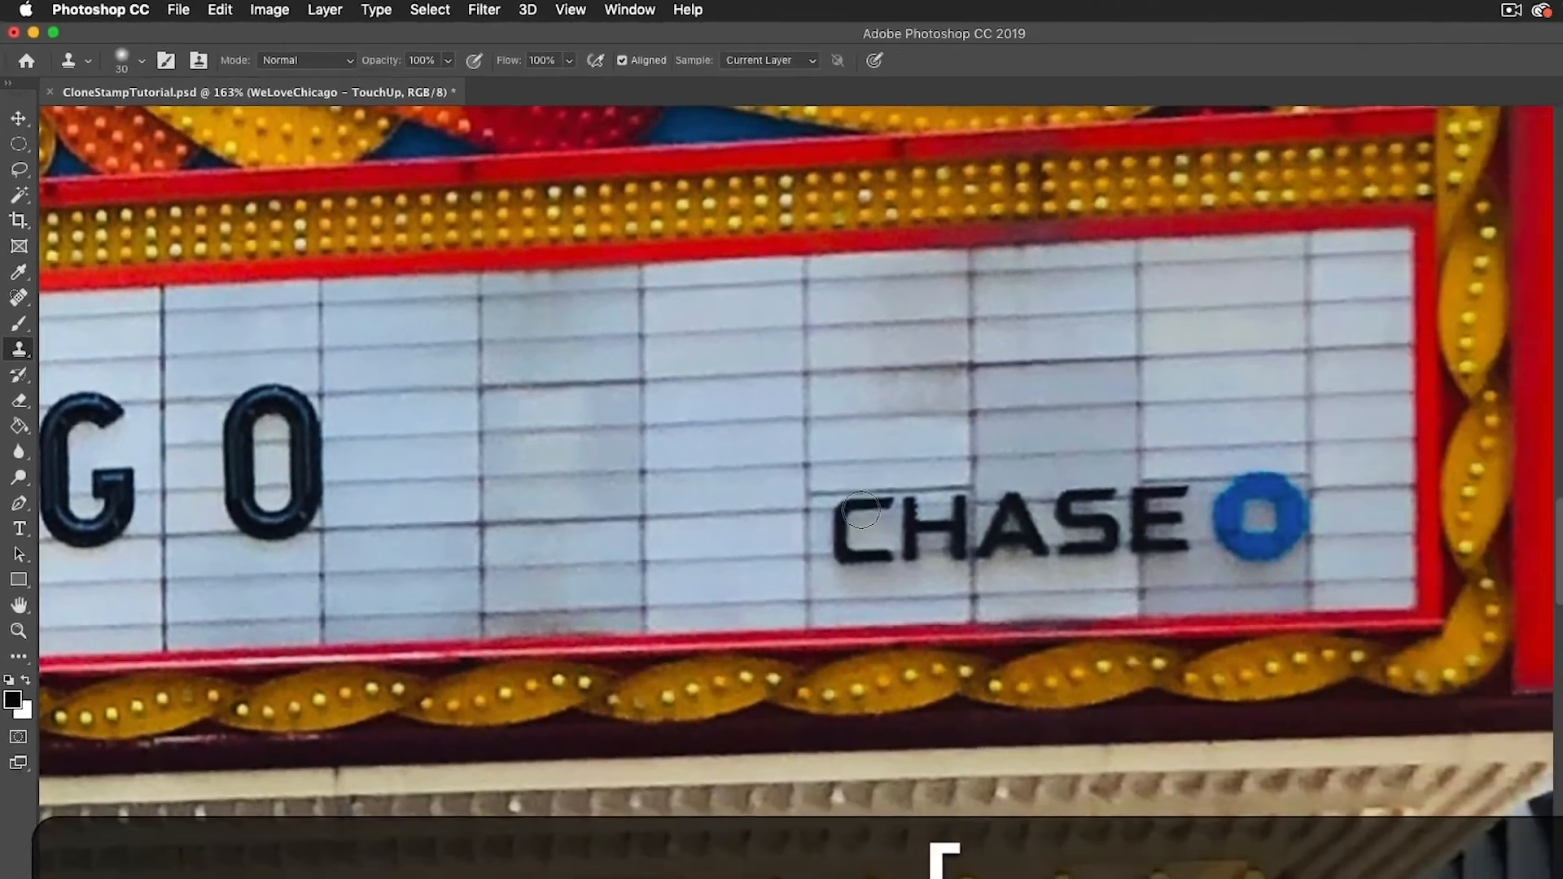
# Try to clone over the CHASE logo without defining a source point, and dismiss the alert
pyautogui.click(1009, 623)
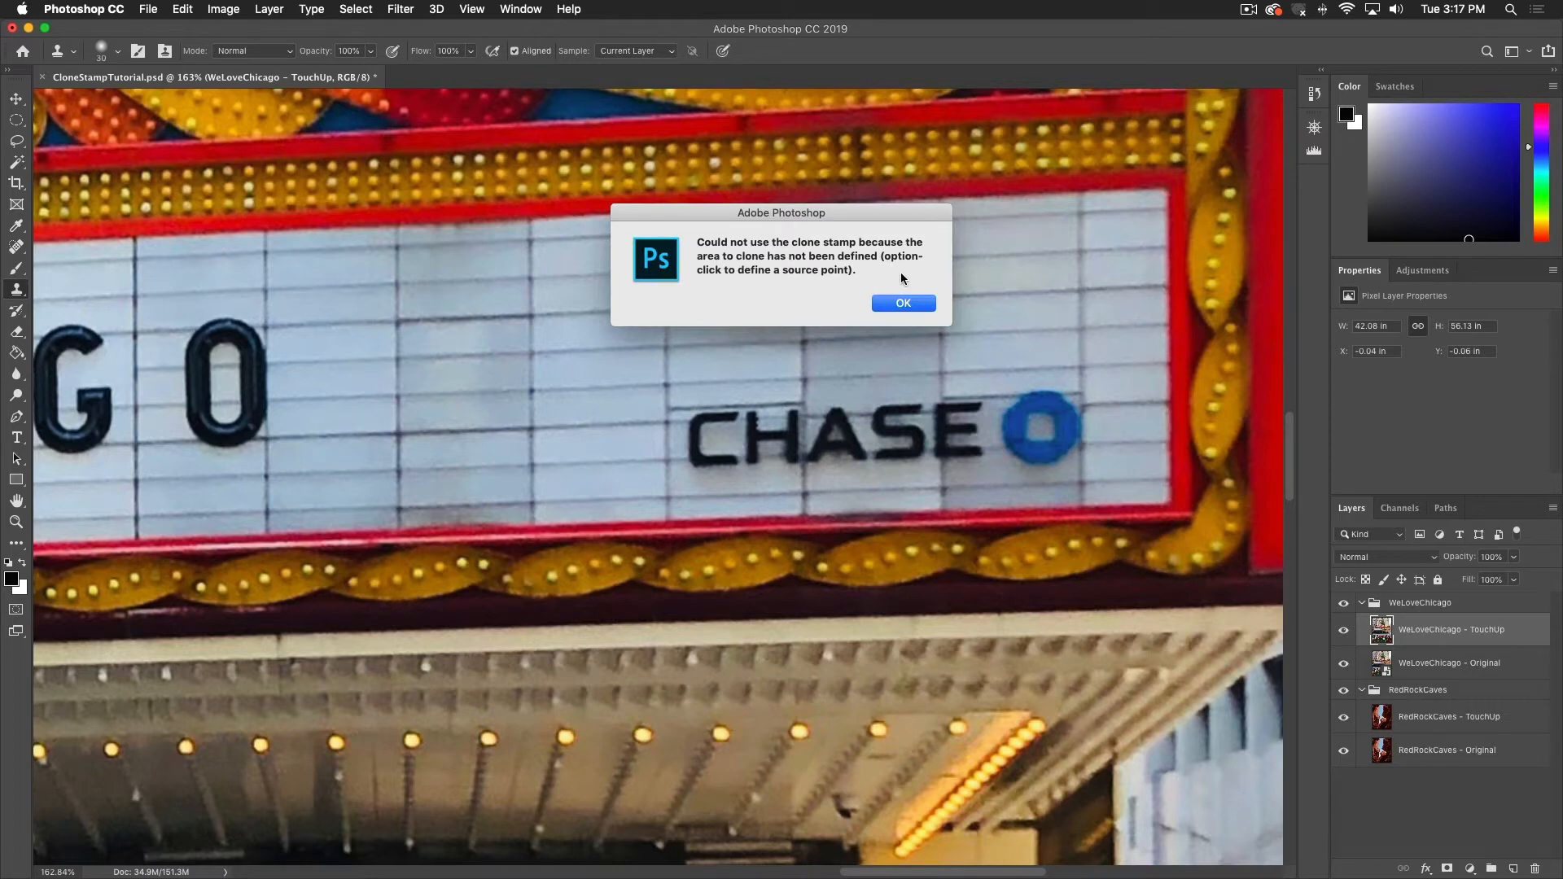
pyautogui.click(898, 301)
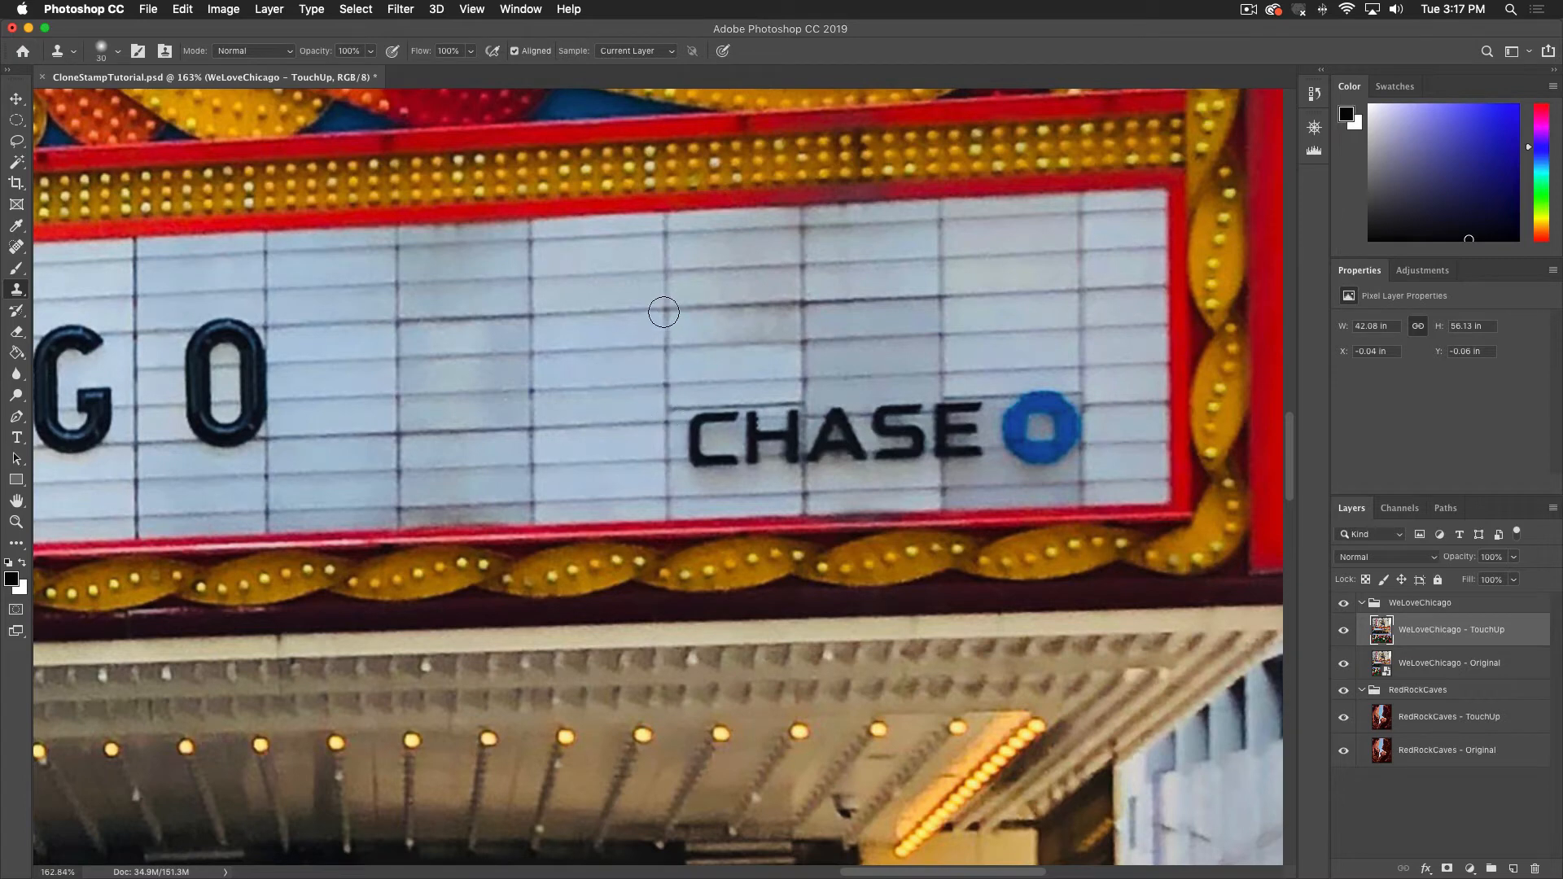
# Sample the grid-line intersection above the C of CHASE, clone a trial stroke over the logo's start, and undo it
pyautogui.press('alt')
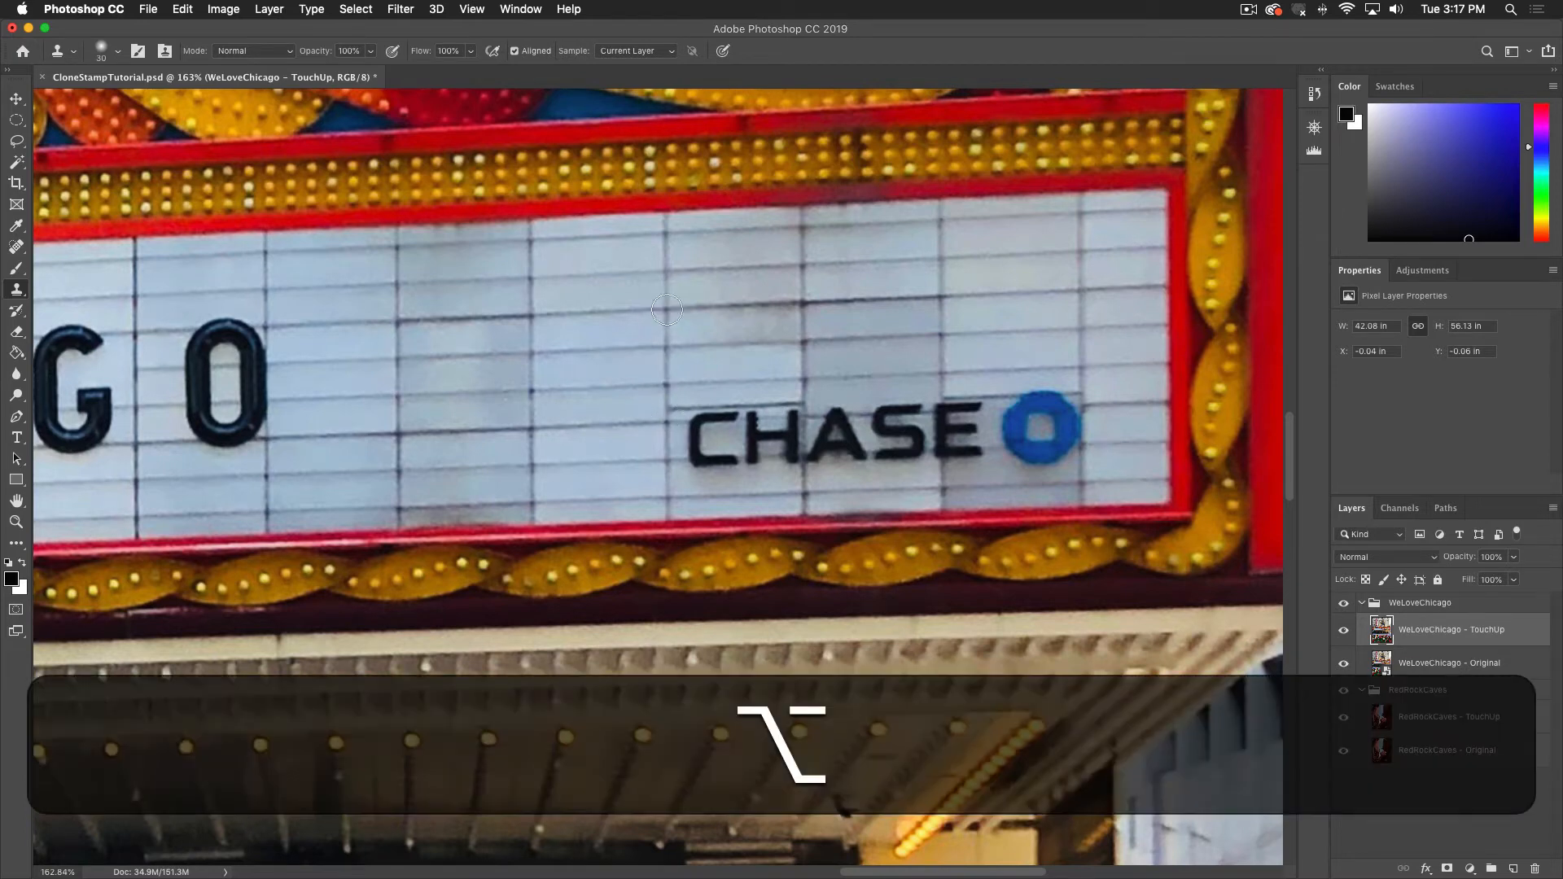
pyautogui.keyDown('alt'); pyautogui.click(667, 310); pyautogui.keyUp('alt')
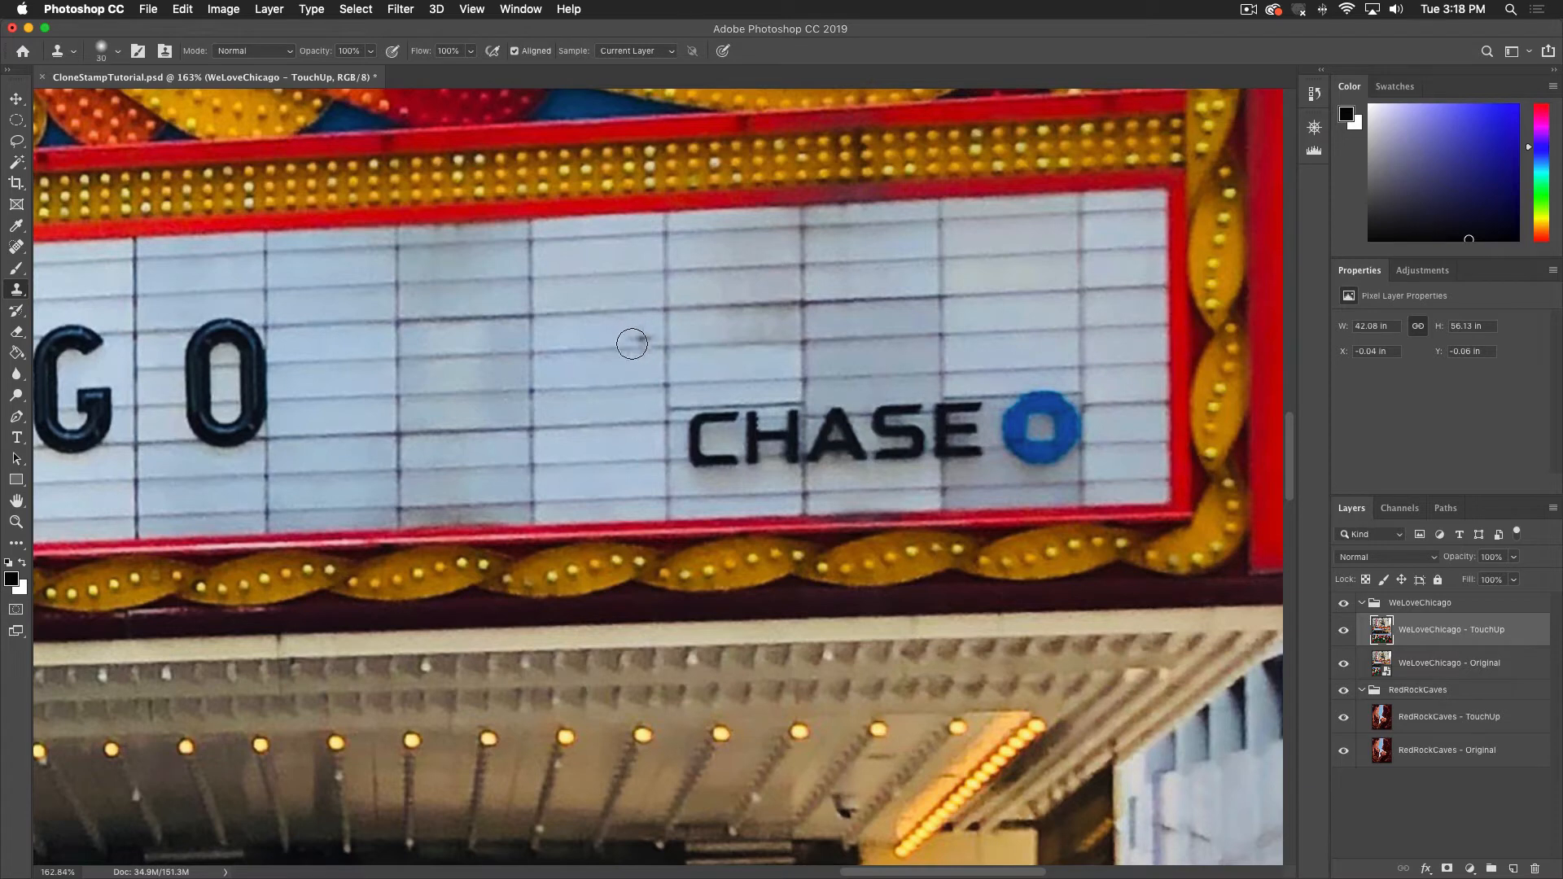
pyautogui.press('alt')
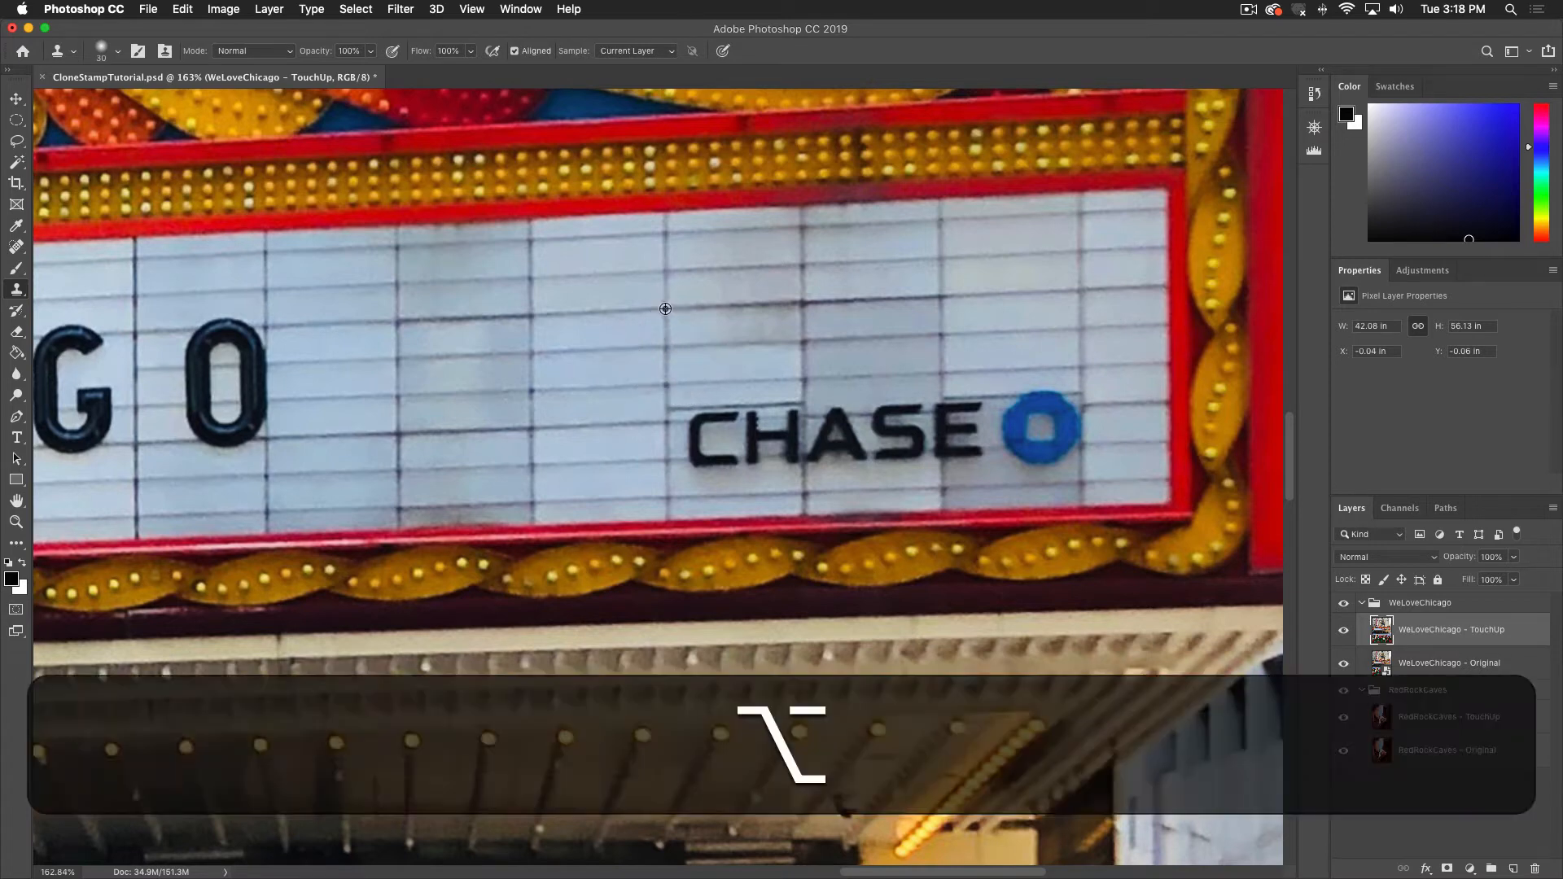
pyautogui.keyDown('alt'); pyautogui.click(665, 308); pyautogui.keyUp('alt')
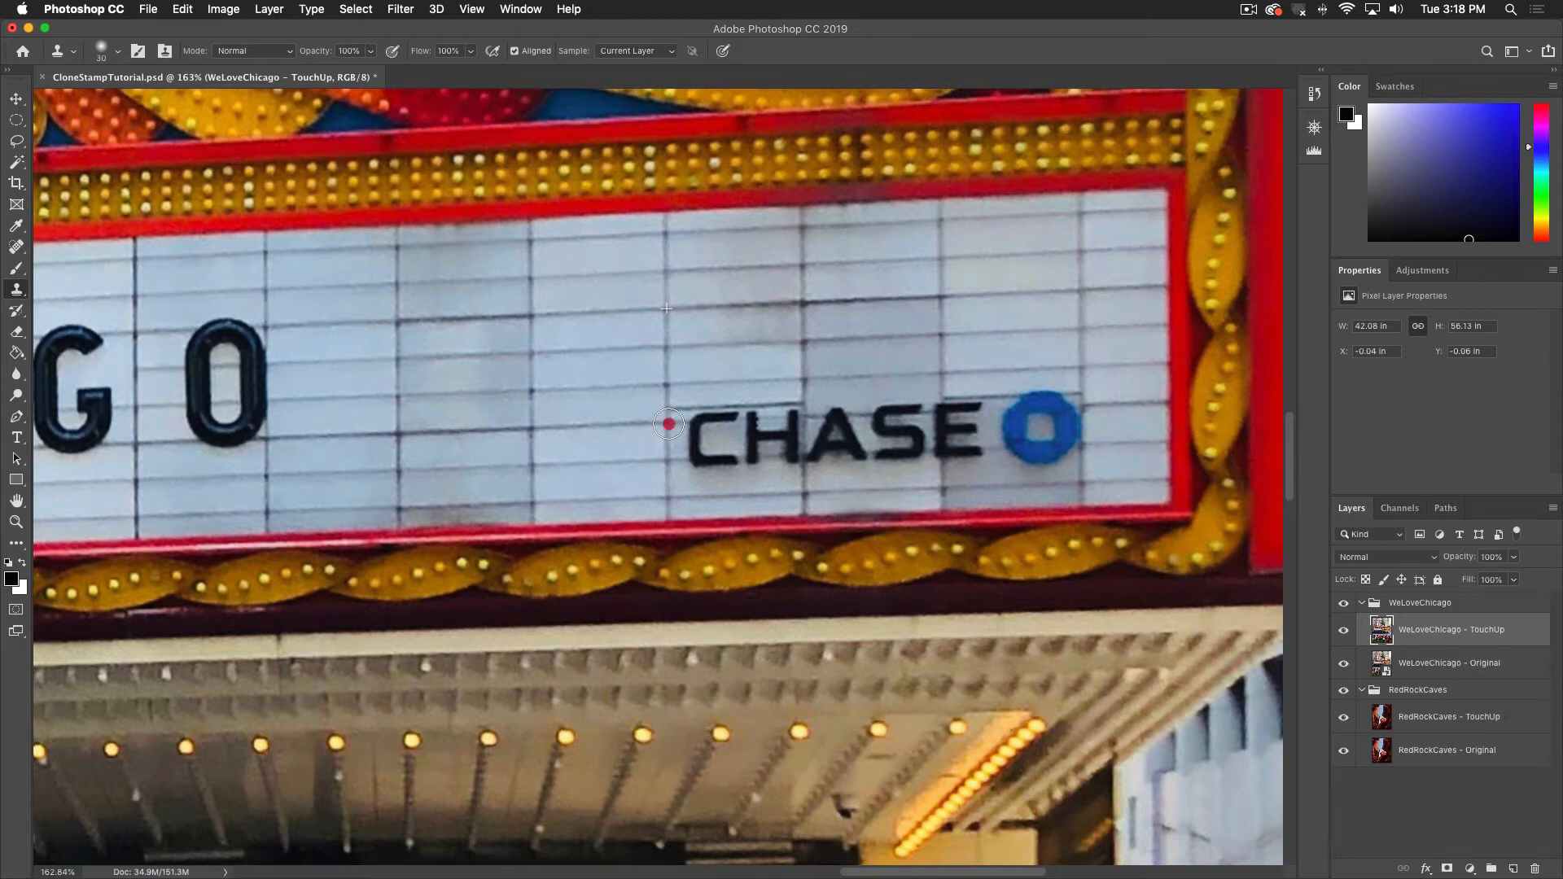
pyautogui.moveTo(670, 424)
pyautogui.mouseDown()
pyautogui.moveTo(759, 423)
pyautogui.moveTo(684, 408)
pyautogui.moveTo(765, 385)
pyautogui.mouseUp()
pyautogui.press('super+z')
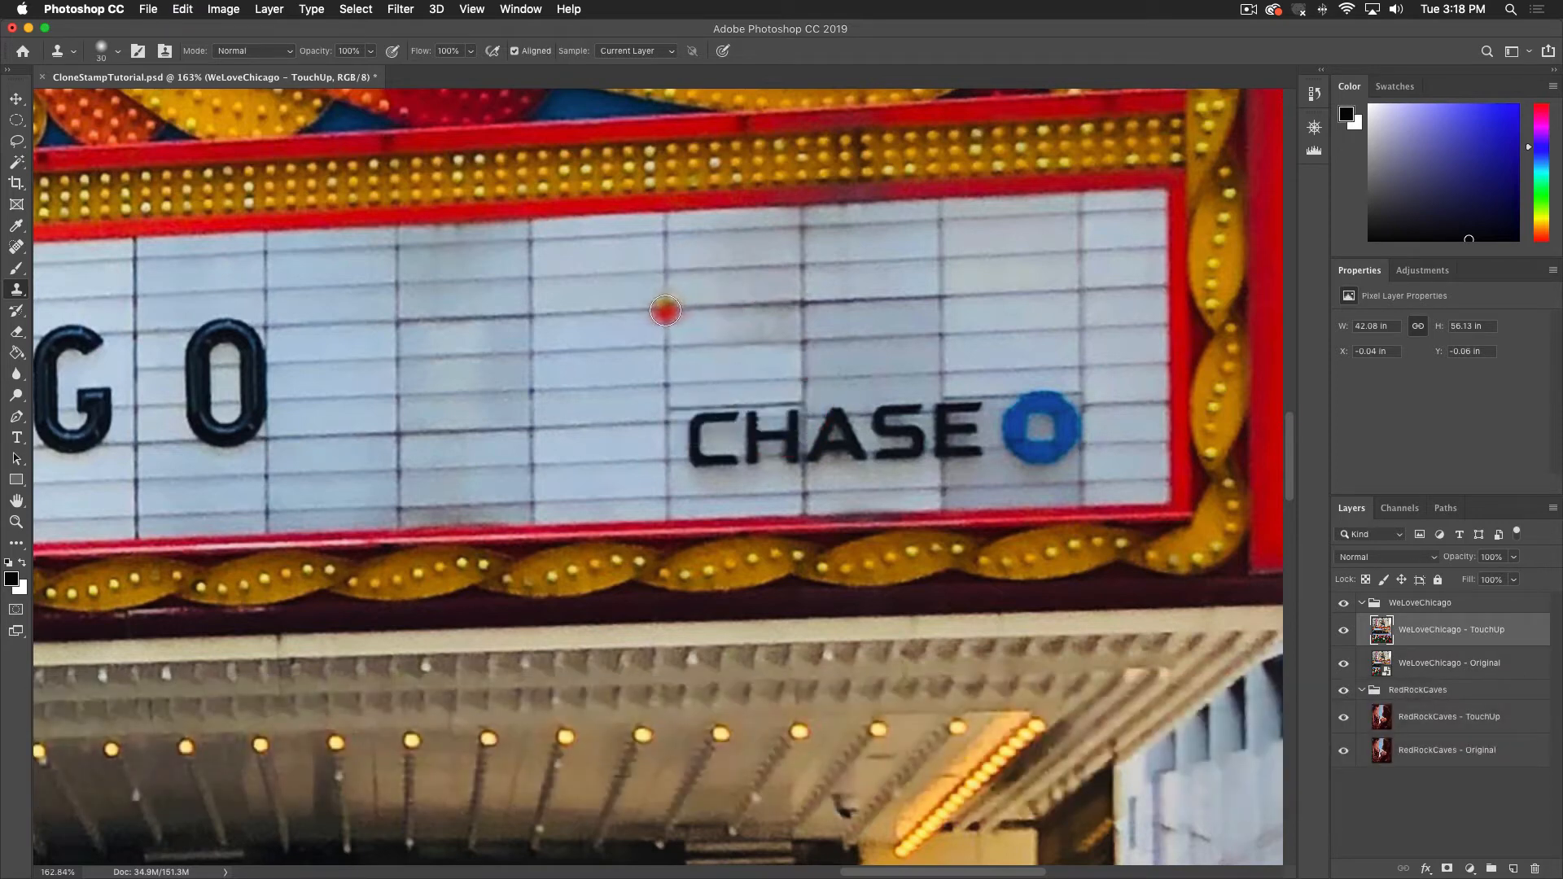
# Resample the grid-line intersection above the C of CHASE and clone the board texture over the logo's lettering
pyautogui.press('alt')
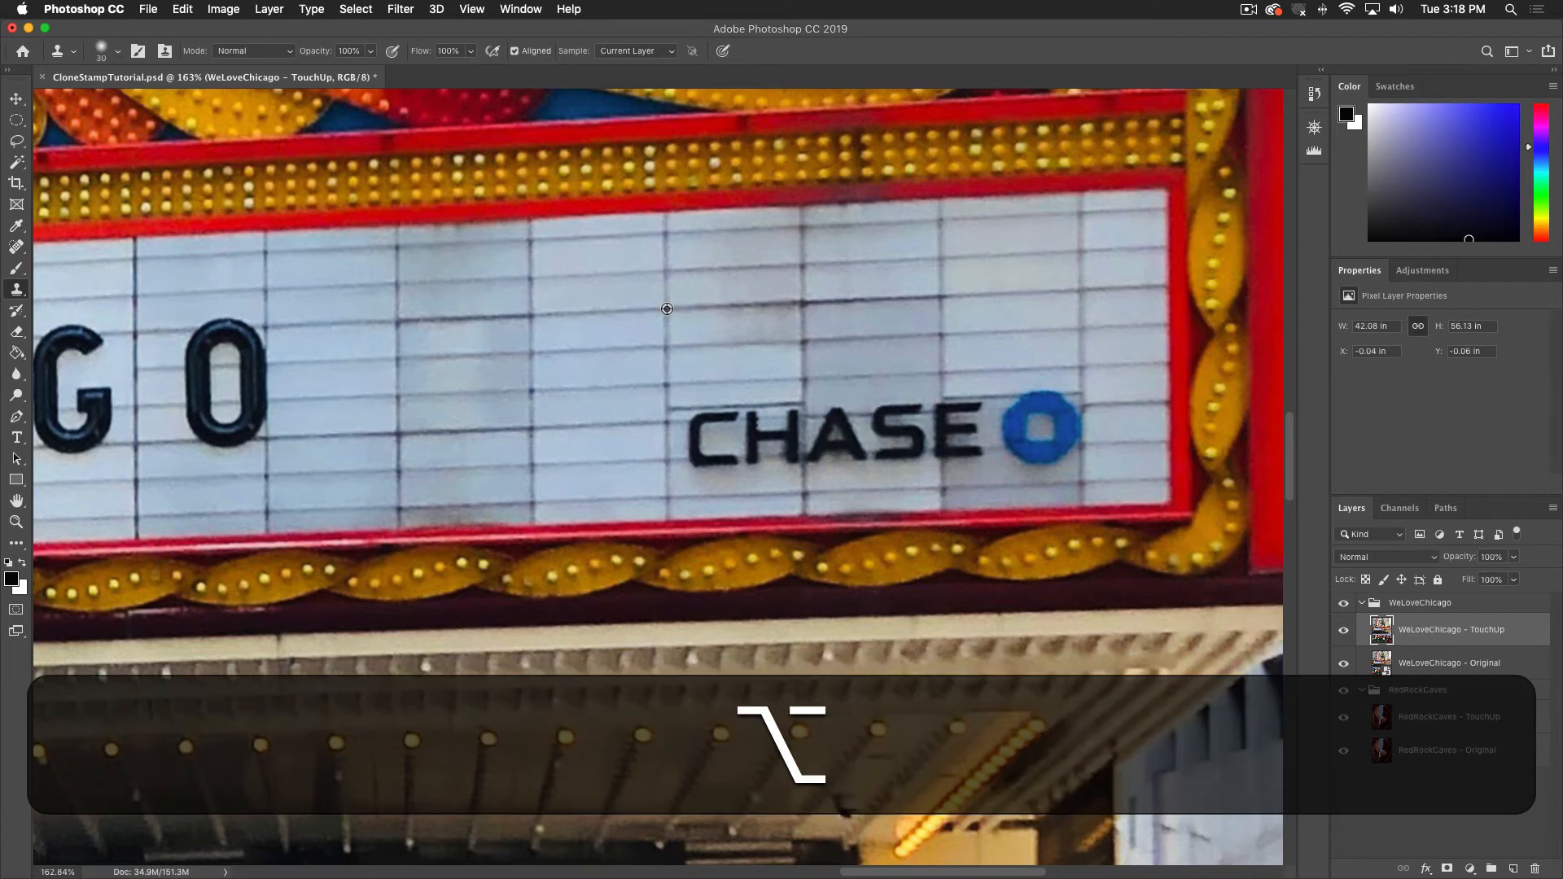
pyautogui.keyDown('alt'); pyautogui.click(667, 309); pyautogui.keyUp('alt')
pyautogui.keyDown('alt'); pyautogui.click(667, 308); pyautogui.keyUp('alt')
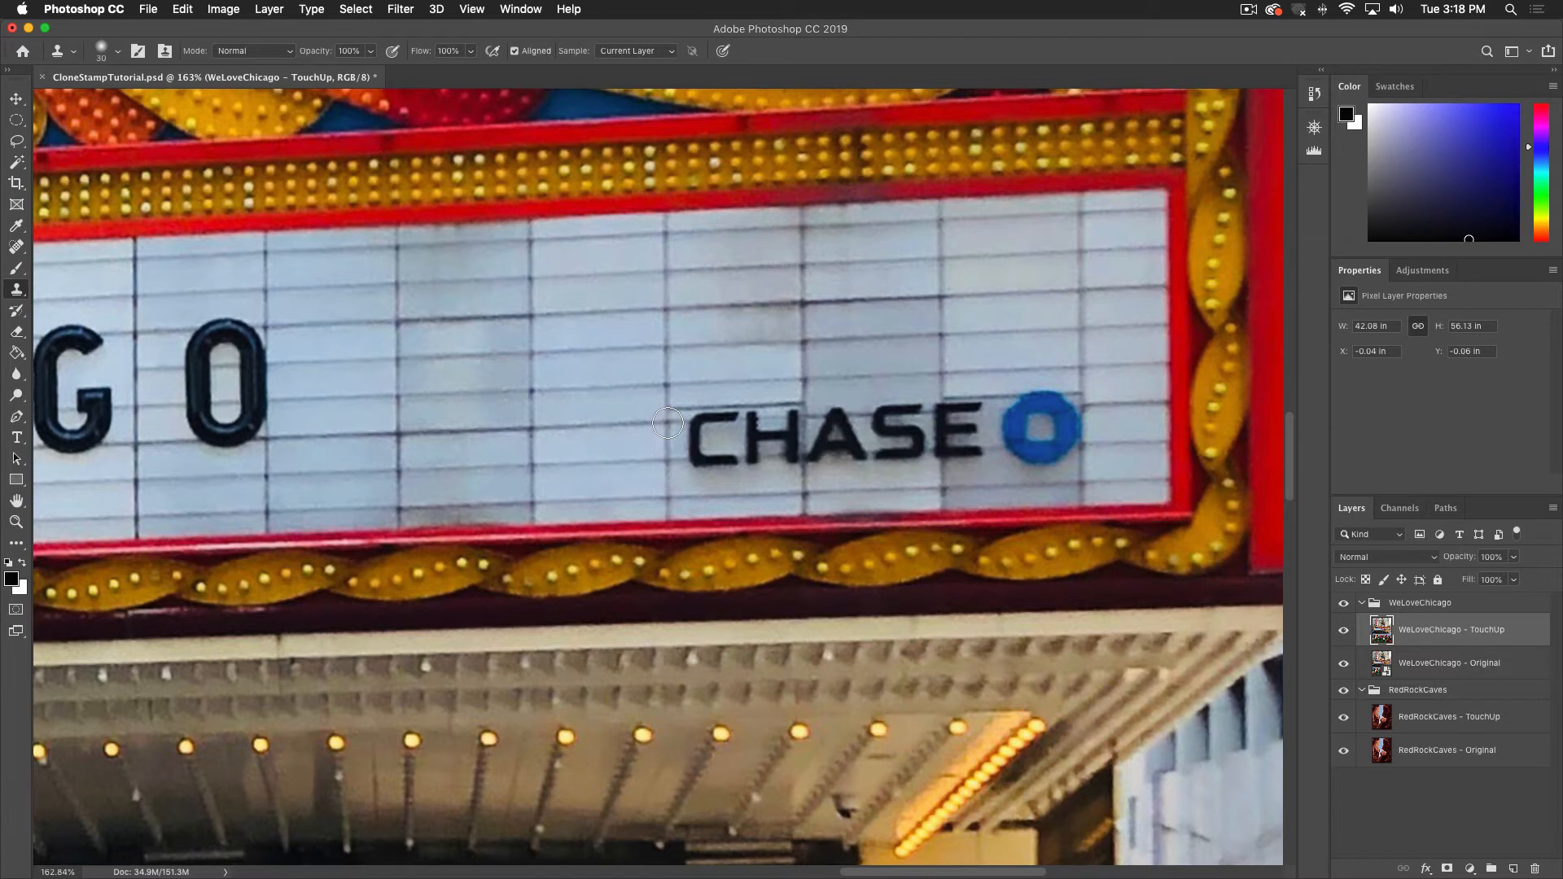
pyautogui.moveTo(667, 422)
pyautogui.mouseDown()
pyautogui.moveTo(785, 418)
pyautogui.moveTo(692, 408)
pyautogui.mouseUp()
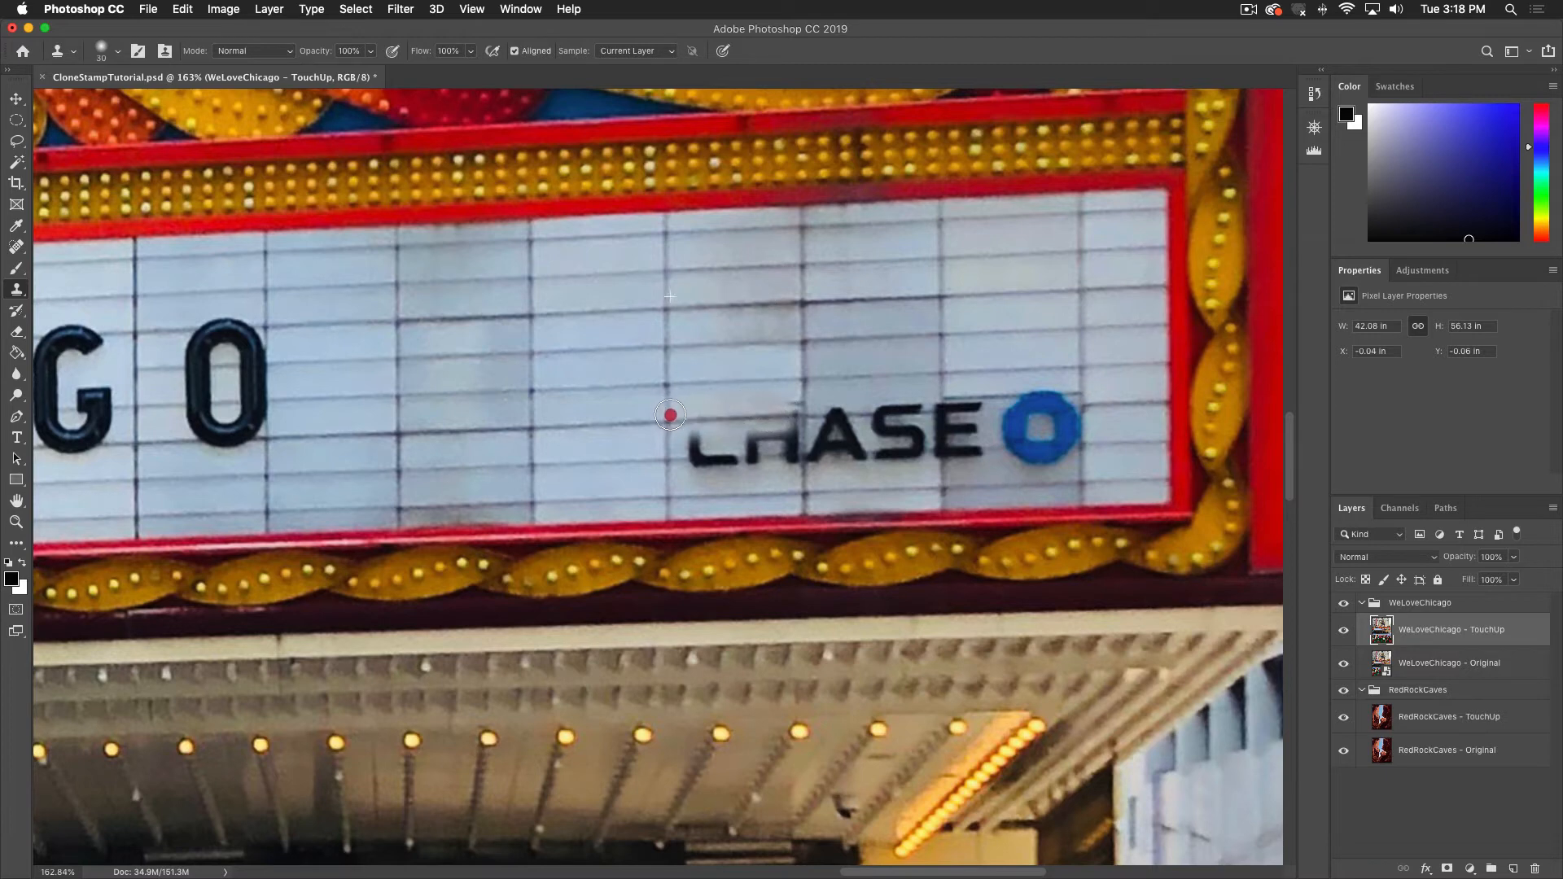
pyautogui.moveTo(781, 414)
pyautogui.mouseDown()
pyautogui.moveTo(809, 399)
pyautogui.moveTo(795, 420)
pyautogui.moveTo(738, 420)
pyautogui.moveTo(677, 447)
pyautogui.moveTo(791, 444)
pyautogui.moveTo(823, 413)
pyautogui.moveTo(932, 416)
pyautogui.moveTo(823, 424)
pyautogui.mouseUp()
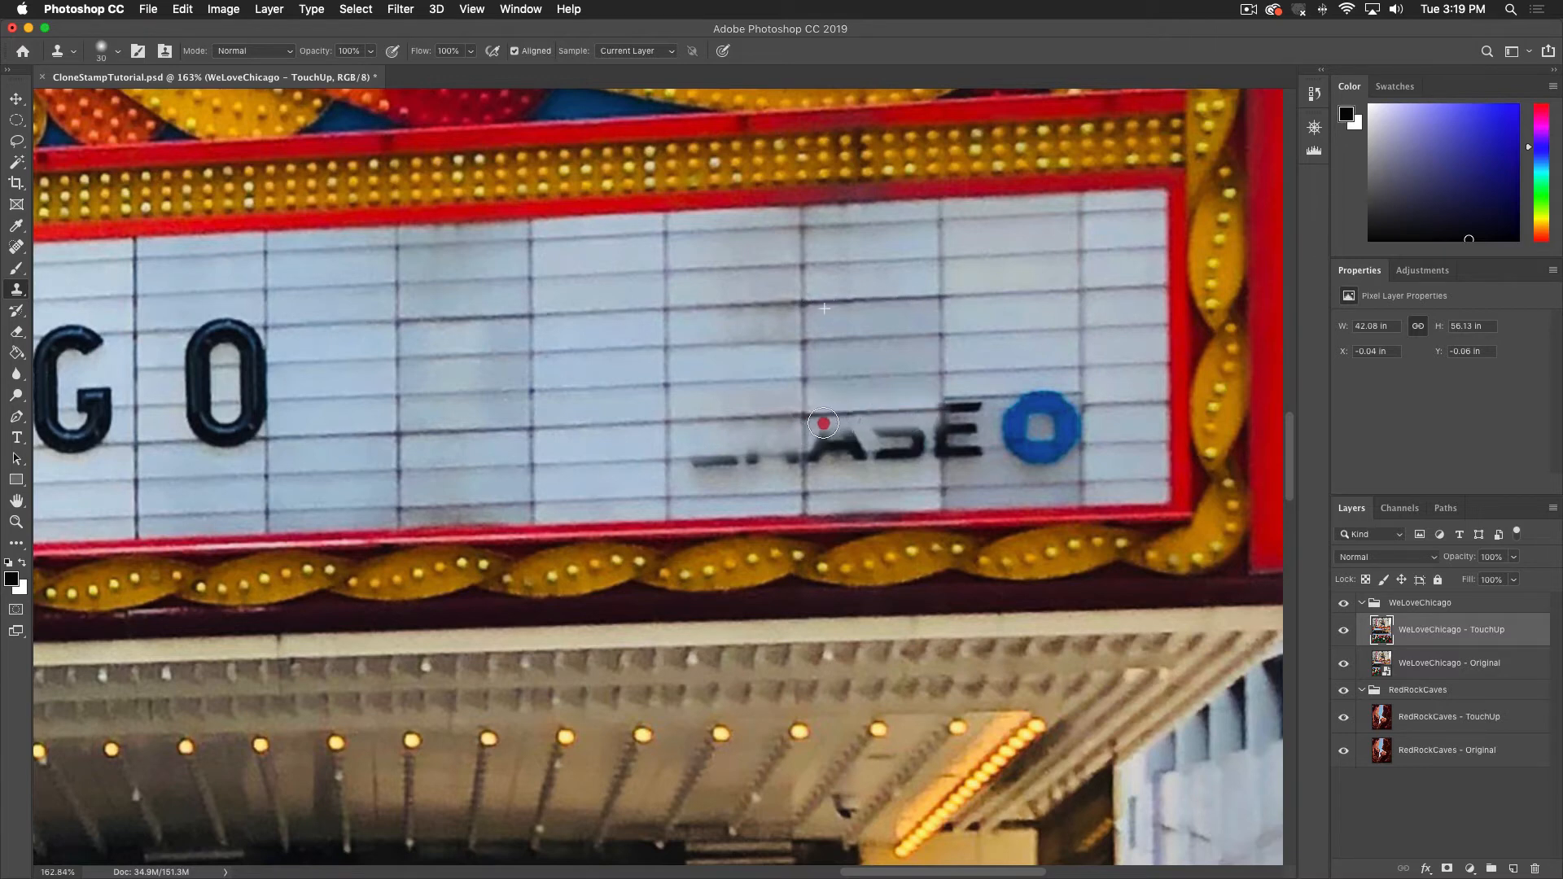
# Clone part of the marquee's bulb border onto the white board above the logo, and undo all the cloning strokes
pyautogui.click(806, 304)
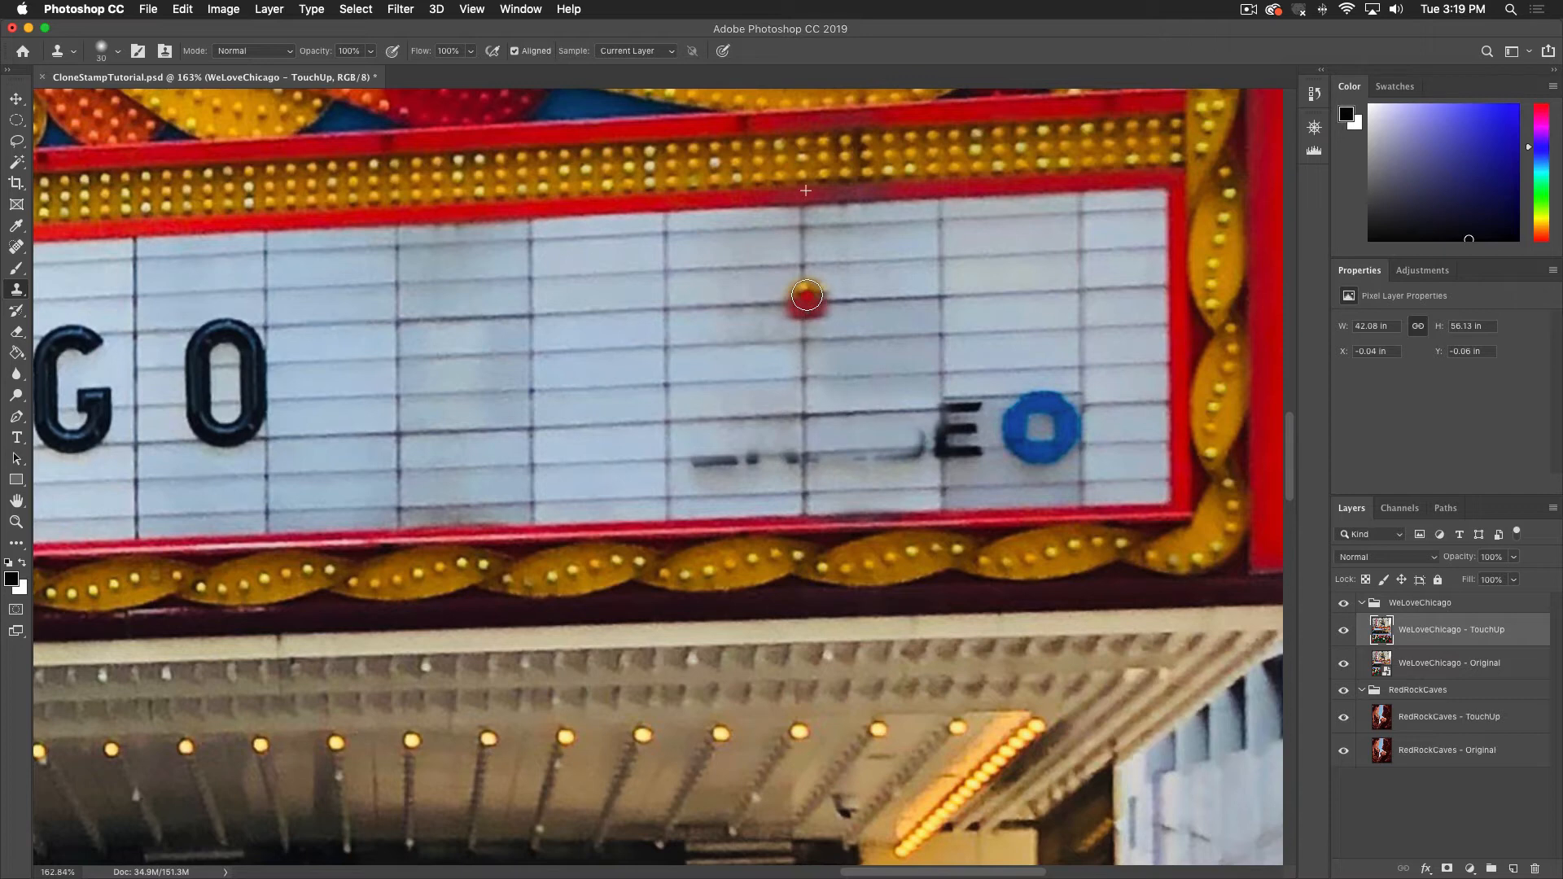
pyautogui.moveTo(807, 296)
pyautogui.mouseDown()
pyautogui.moveTo(881, 288)
pyautogui.moveTo(828, 293)
pyautogui.moveTo(819, 322)
pyautogui.moveTo(844, 330)
pyautogui.moveTo(802, 313)
pyautogui.mouseUp()
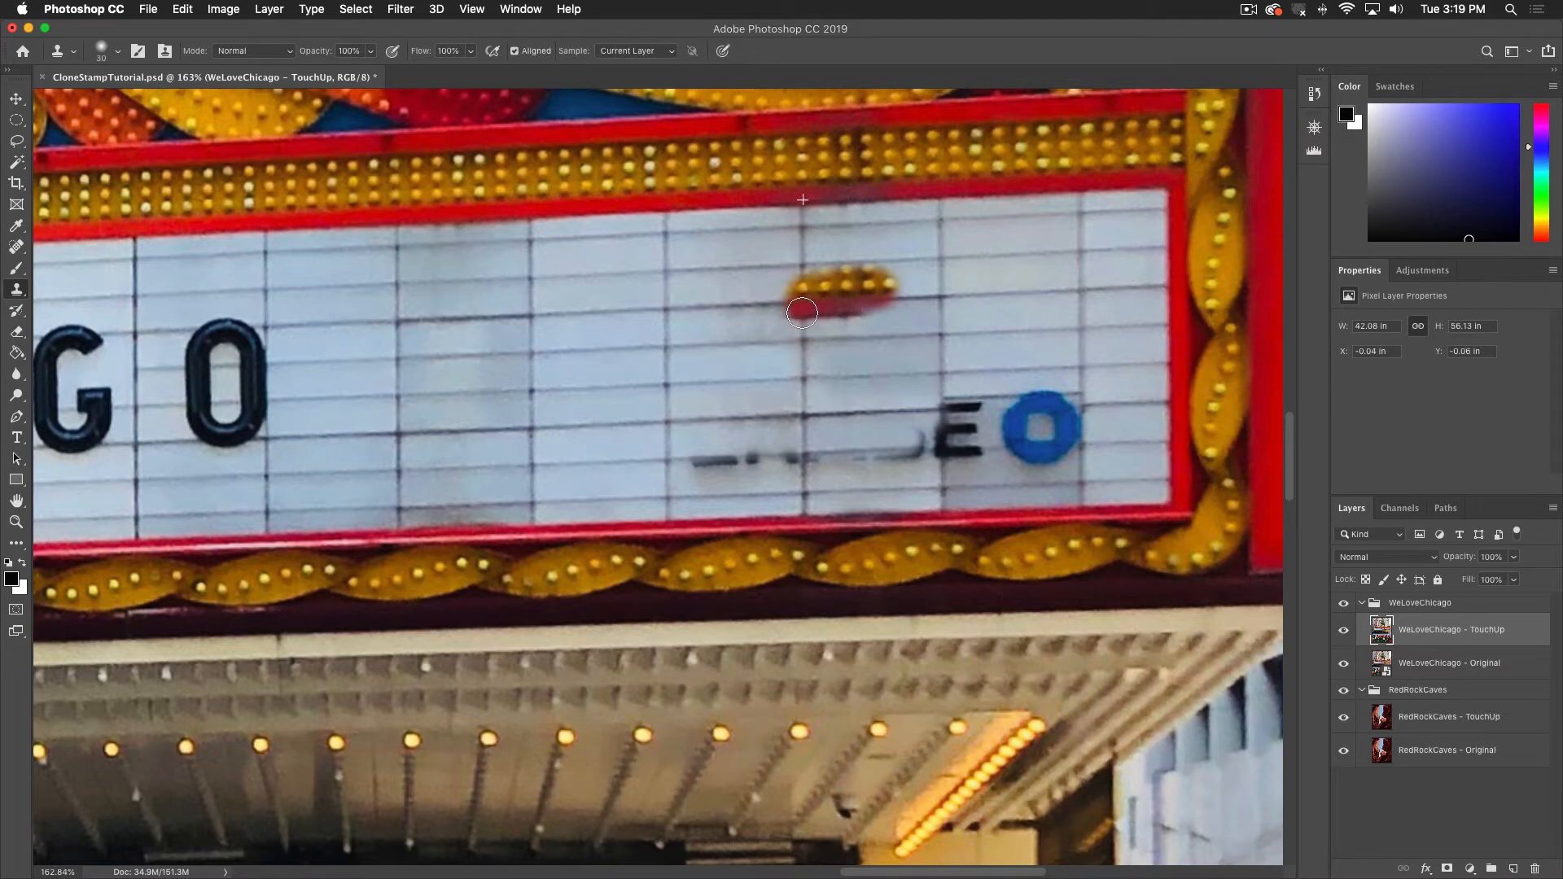
pyautogui.press('super+z')
pyautogui.press('super+z')
pyautogui.press('super+z')
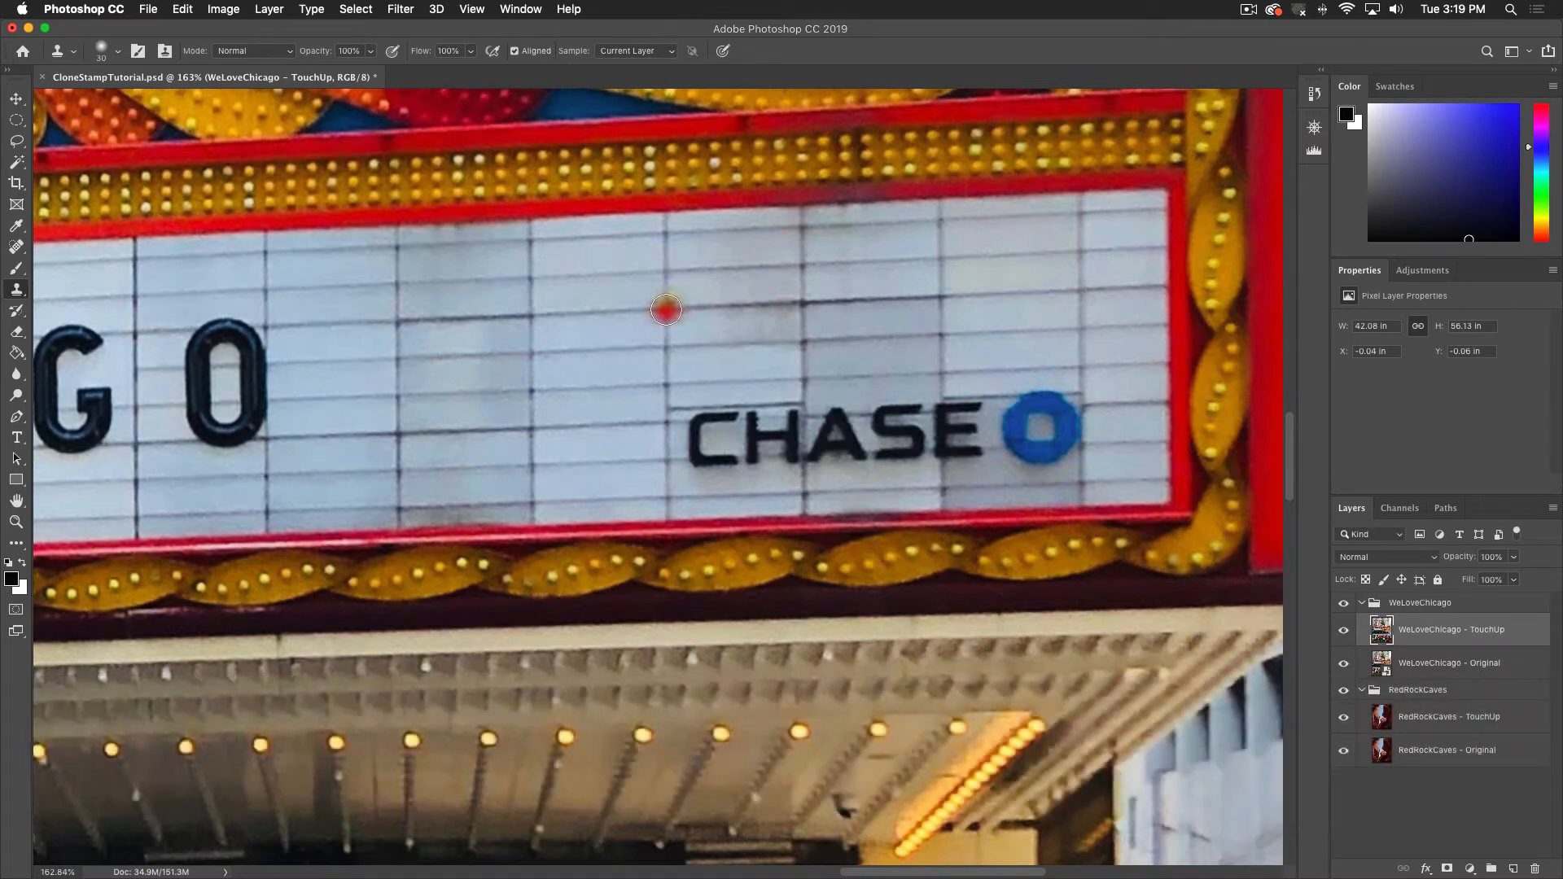
# Clone from the grid-line intersection over the CHASE letters and down across the marquee's lower border, and undo the strokes
pyautogui.press('alt')
pyautogui.keyDown('alt'); pyautogui.click(666, 310); pyautogui.keyUp('alt')
pyautogui.moveTo(673, 424)
pyautogui.mouseDown()
pyautogui.moveTo(796, 406)
pyautogui.moveTo(674, 410)
pyautogui.moveTo(799, 420)
pyautogui.moveTo(805, 399)
pyautogui.moveTo(765, 440)
pyautogui.moveTo(792, 442)
pyautogui.moveTo(672, 457)
pyautogui.moveTo(869, 449)
pyautogui.moveTo(823, 434)
pyautogui.moveTo(854, 422)
pyautogui.moveTo(842, 416)
pyautogui.moveTo(791, 419)
pyautogui.moveTo(915, 415)
pyautogui.moveTo(872, 429)
pyautogui.moveTo(847, 548)
pyautogui.moveTo(822, 531)
pyautogui.moveTo(771, 549)
pyautogui.moveTo(824, 554)
pyautogui.moveTo(753, 537)
pyautogui.moveTo(668, 570)
pyautogui.moveTo(651, 553)
pyautogui.moveTo(848, 534)
pyautogui.mouseUp()
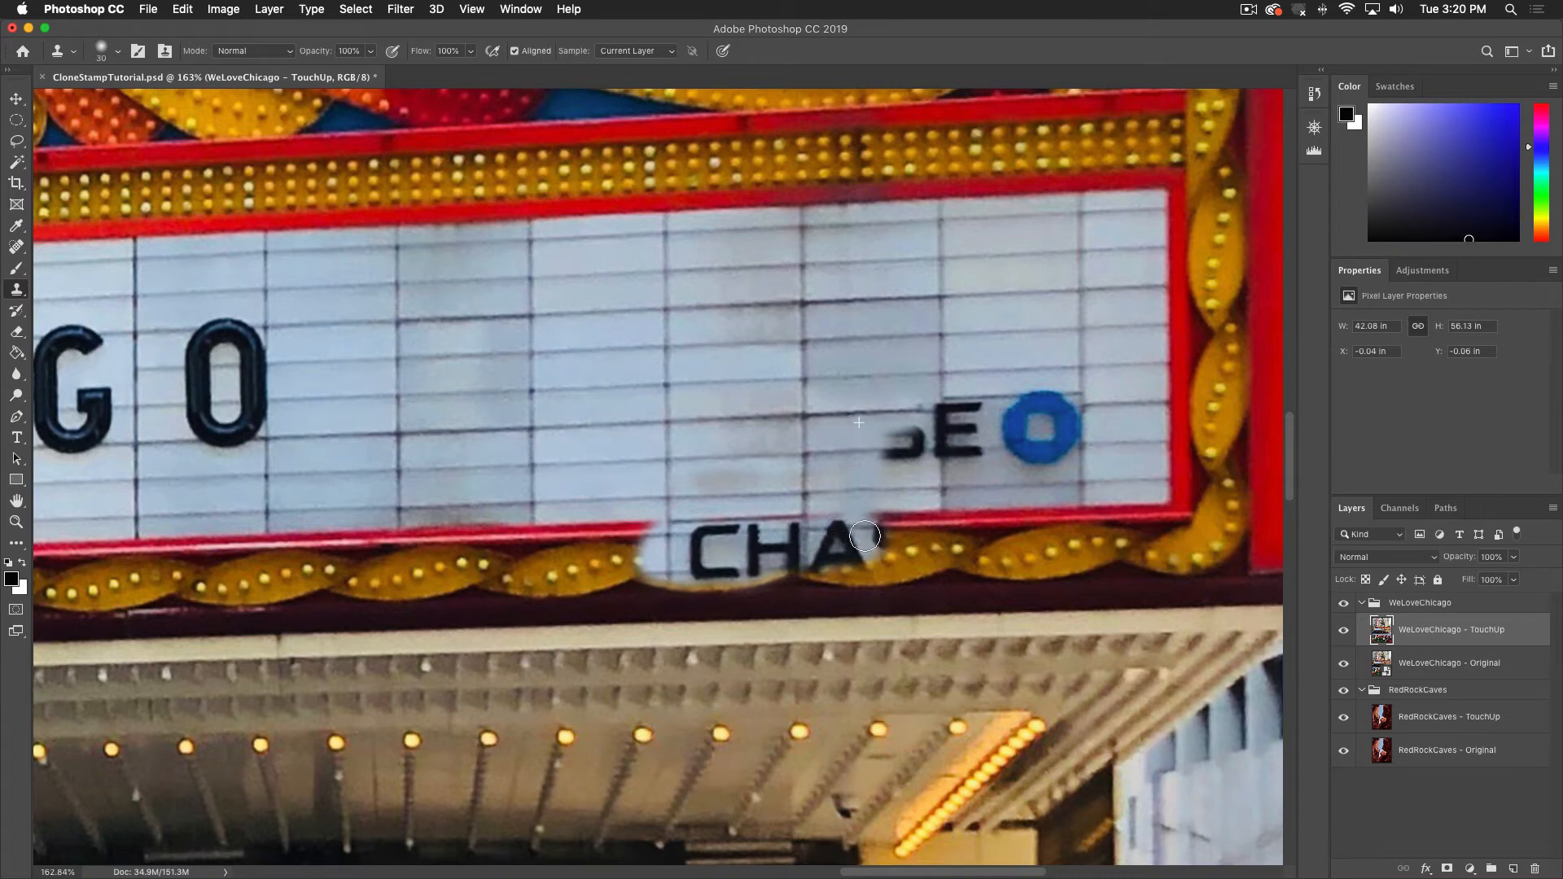
pyautogui.press('super')
pyautogui.press('super+z')
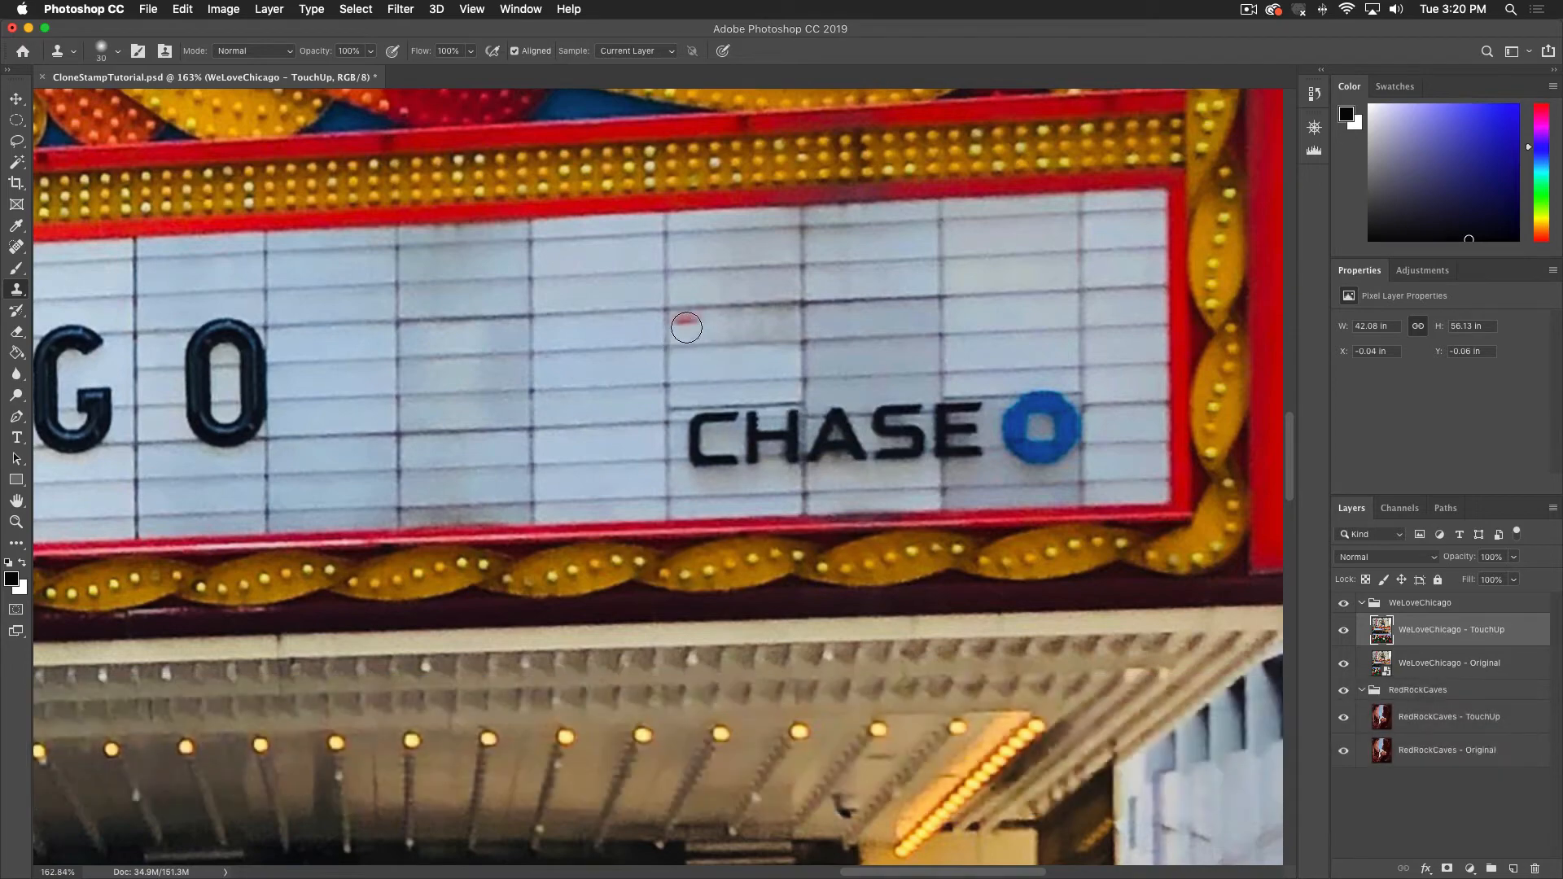
# Sample the grid-line intersection above the C of CHASE and clone the board texture over the whole logo, including the blue emblem
pyautogui.press('alt')
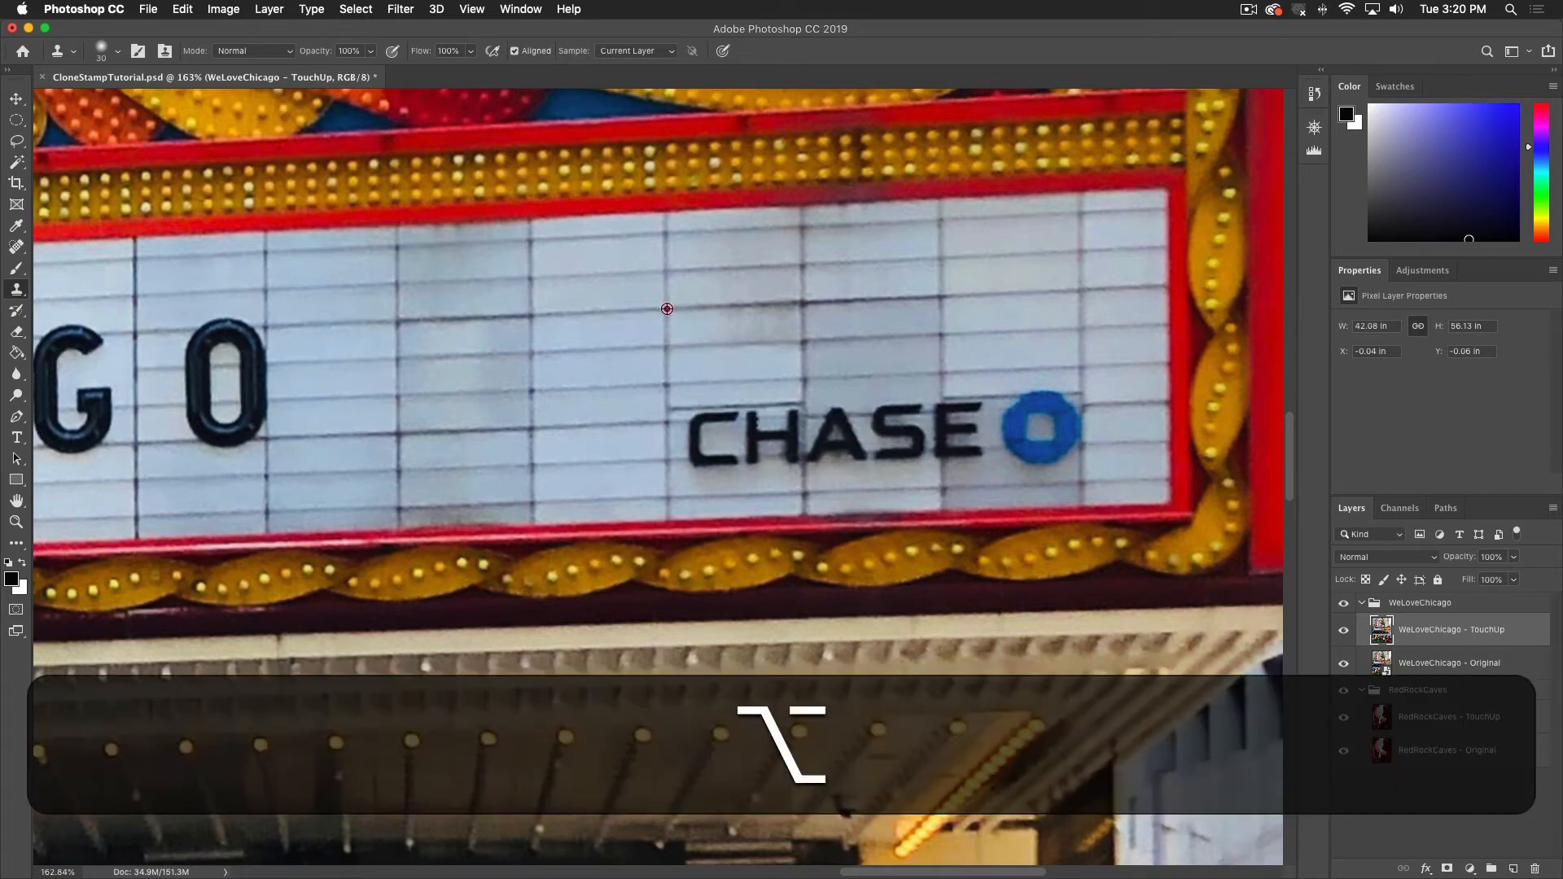
pyautogui.keyDown('alt'); pyautogui.click(667, 308); pyautogui.keyUp('alt')
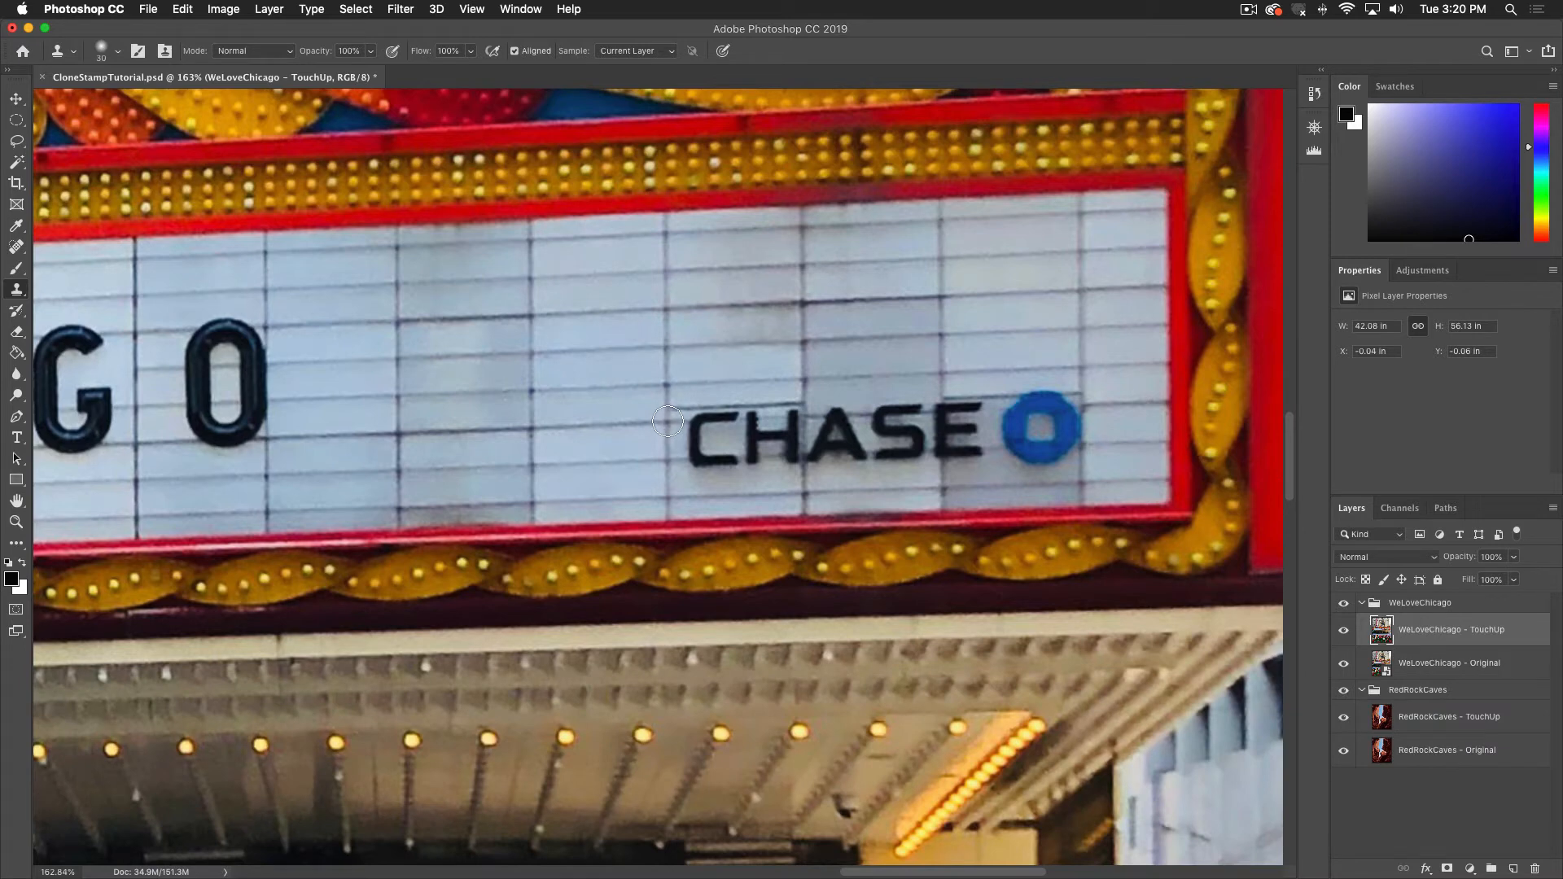
pyautogui.moveTo(671, 423)
pyautogui.mouseDown()
pyautogui.moveTo(710, 420)
pyautogui.moveTo(675, 413)
pyautogui.moveTo(796, 418)
pyautogui.moveTo(710, 432)
pyautogui.moveTo(676, 456)
pyautogui.moveTo(765, 450)
pyautogui.moveTo(684, 460)
pyautogui.moveTo(883, 453)
pyautogui.moveTo(836, 418)
pyautogui.moveTo(793, 419)
pyautogui.moveTo(892, 420)
pyautogui.mouseUp()
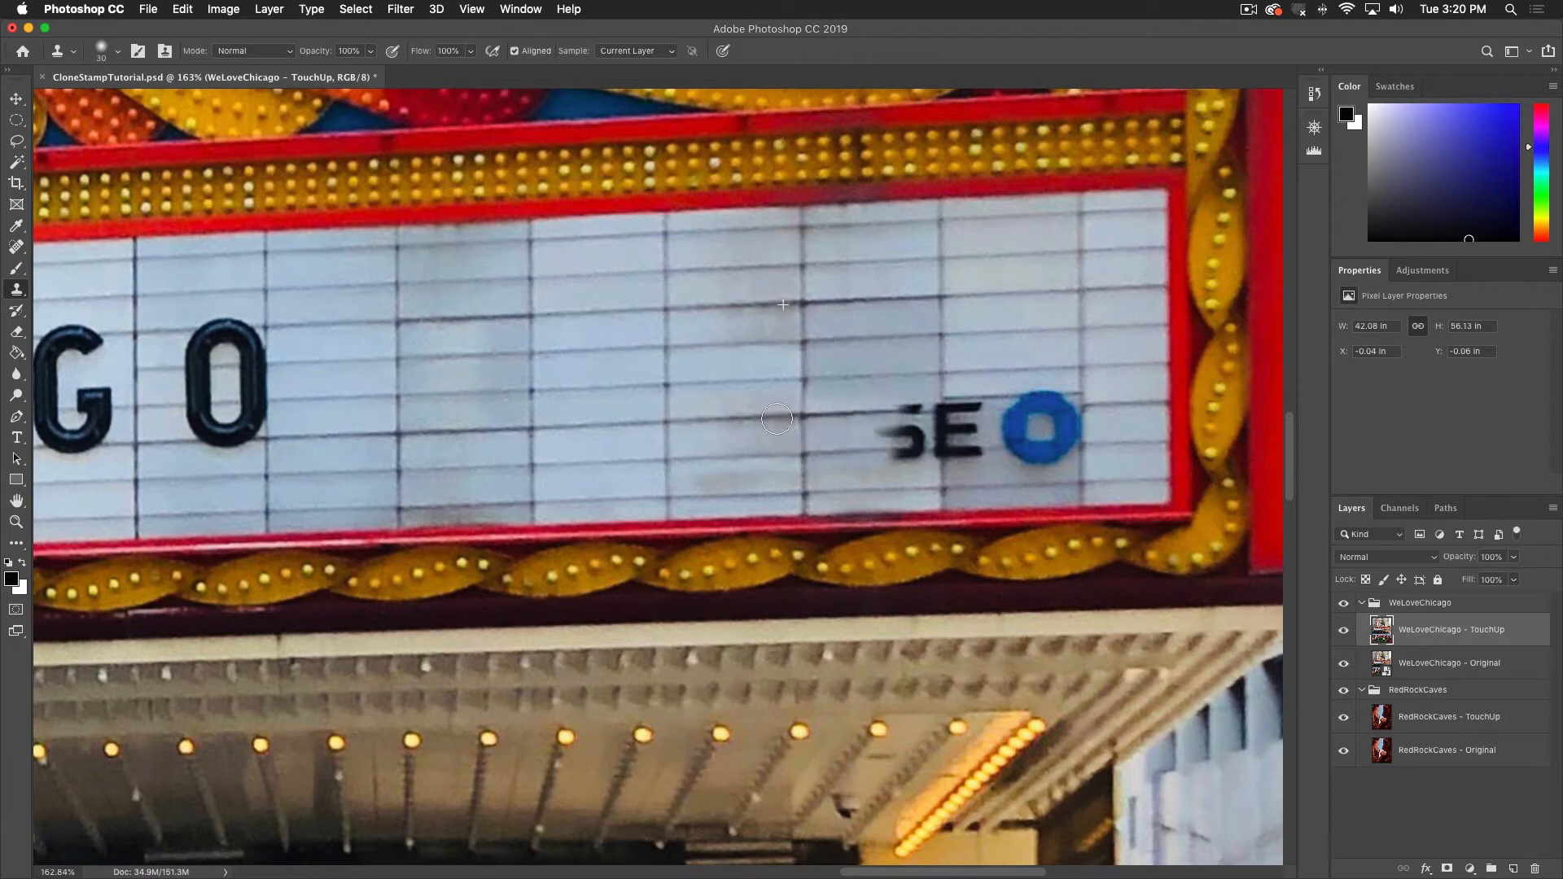
pyautogui.moveTo(768, 421); pyautogui.dragTo(769, 409)
pyautogui.moveTo(867, 414)
pyautogui.mouseDown()
pyautogui.moveTo(952, 403)
pyautogui.moveTo(908, 398)
pyautogui.moveTo(1076, 396)
pyautogui.moveTo(1079, 437)
pyautogui.moveTo(1011, 422)
pyautogui.moveTo(1061, 417)
pyautogui.moveTo(1064, 436)
pyautogui.moveTo(879, 428)
pyautogui.moveTo(867, 437)
pyautogui.moveTo(942, 442)
pyautogui.moveTo(879, 451)
pyautogui.moveTo(1059, 457)
pyautogui.moveTo(693, 472)
pyautogui.mouseUp()
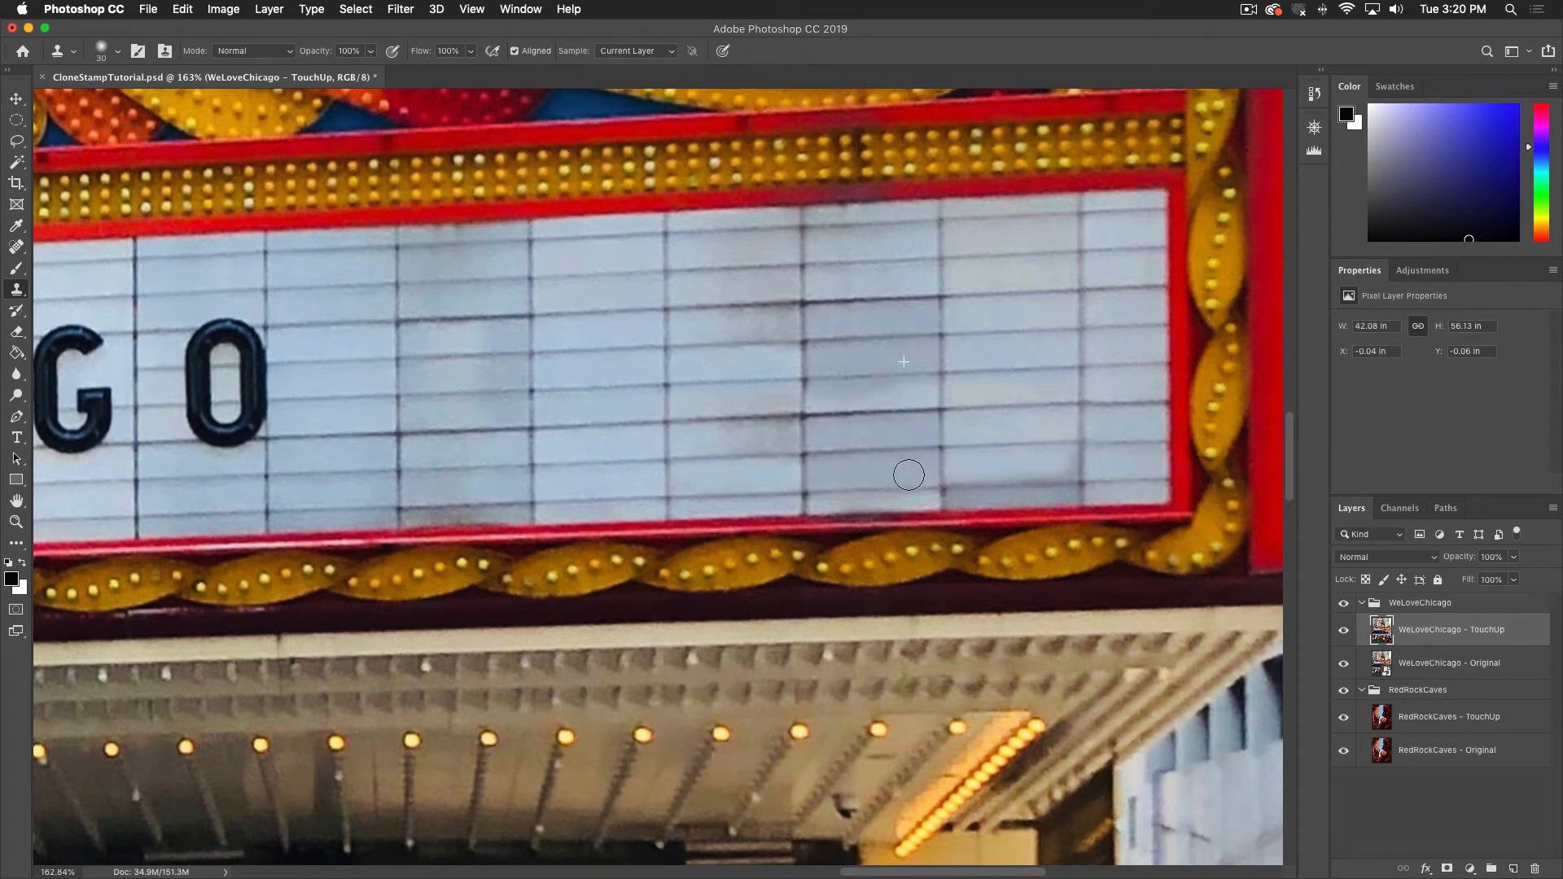
pyautogui.moveTo(909, 475)
pyautogui.mouseDown()
pyautogui.moveTo(1043, 471)
pyautogui.moveTo(1078, 464)
pyautogui.moveTo(1070, 451)
pyautogui.mouseUp()
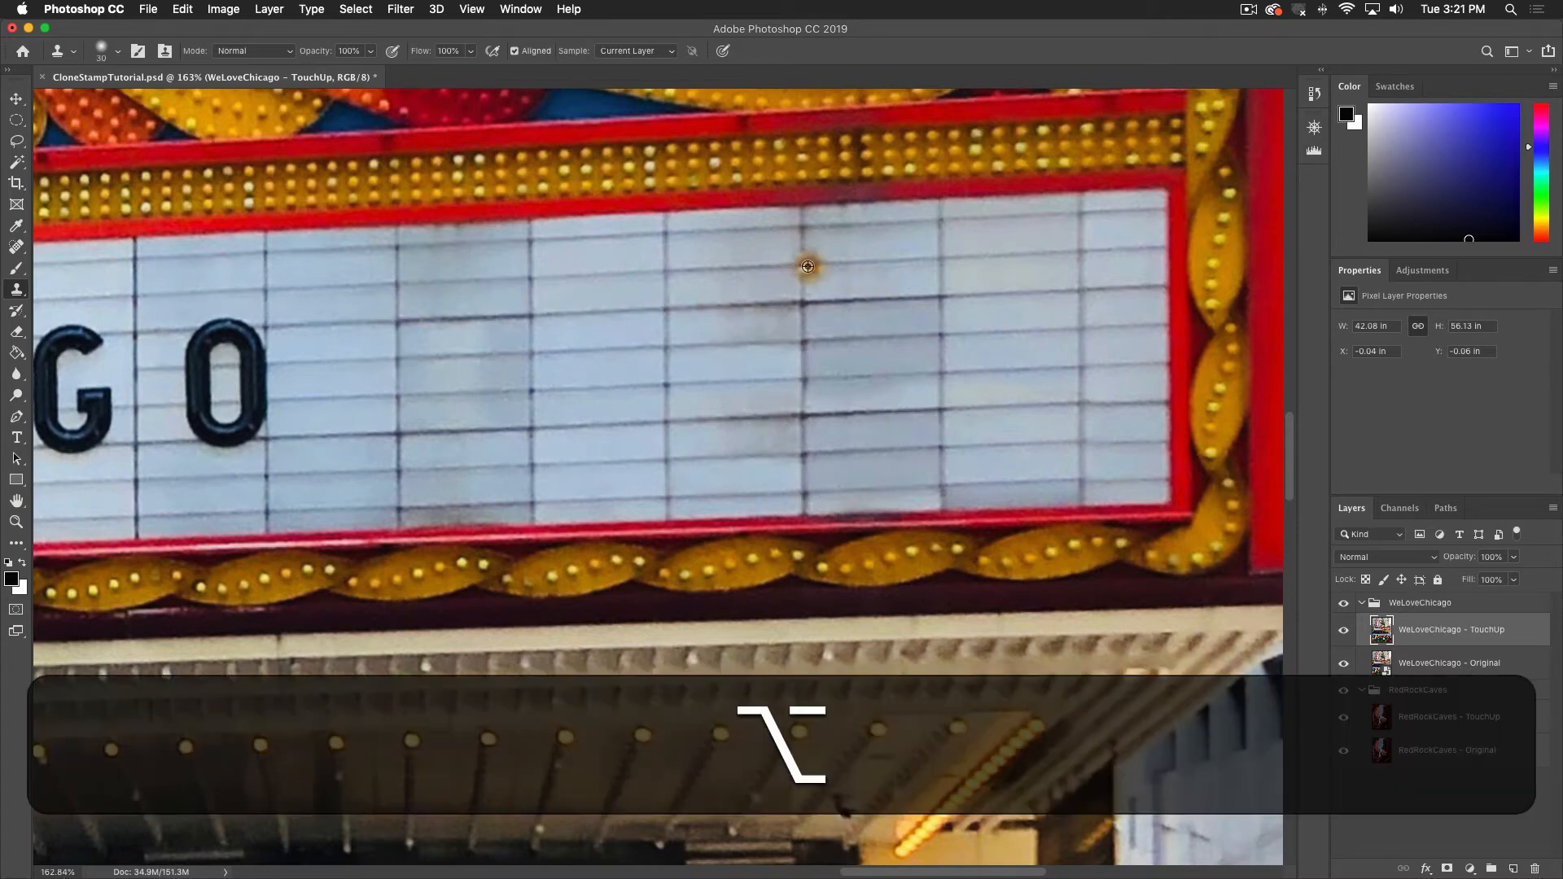
# Sample a grid-line intersection near the board's upper edge and clone it over the dark smudges in the panel where the CHASE lettering began
pyautogui.keyDown('alt'); pyautogui.click(807, 267); pyautogui.keyUp('alt')
pyautogui.keyDown('alt'); pyautogui.click(803, 264); pyautogui.keyUp('alt')
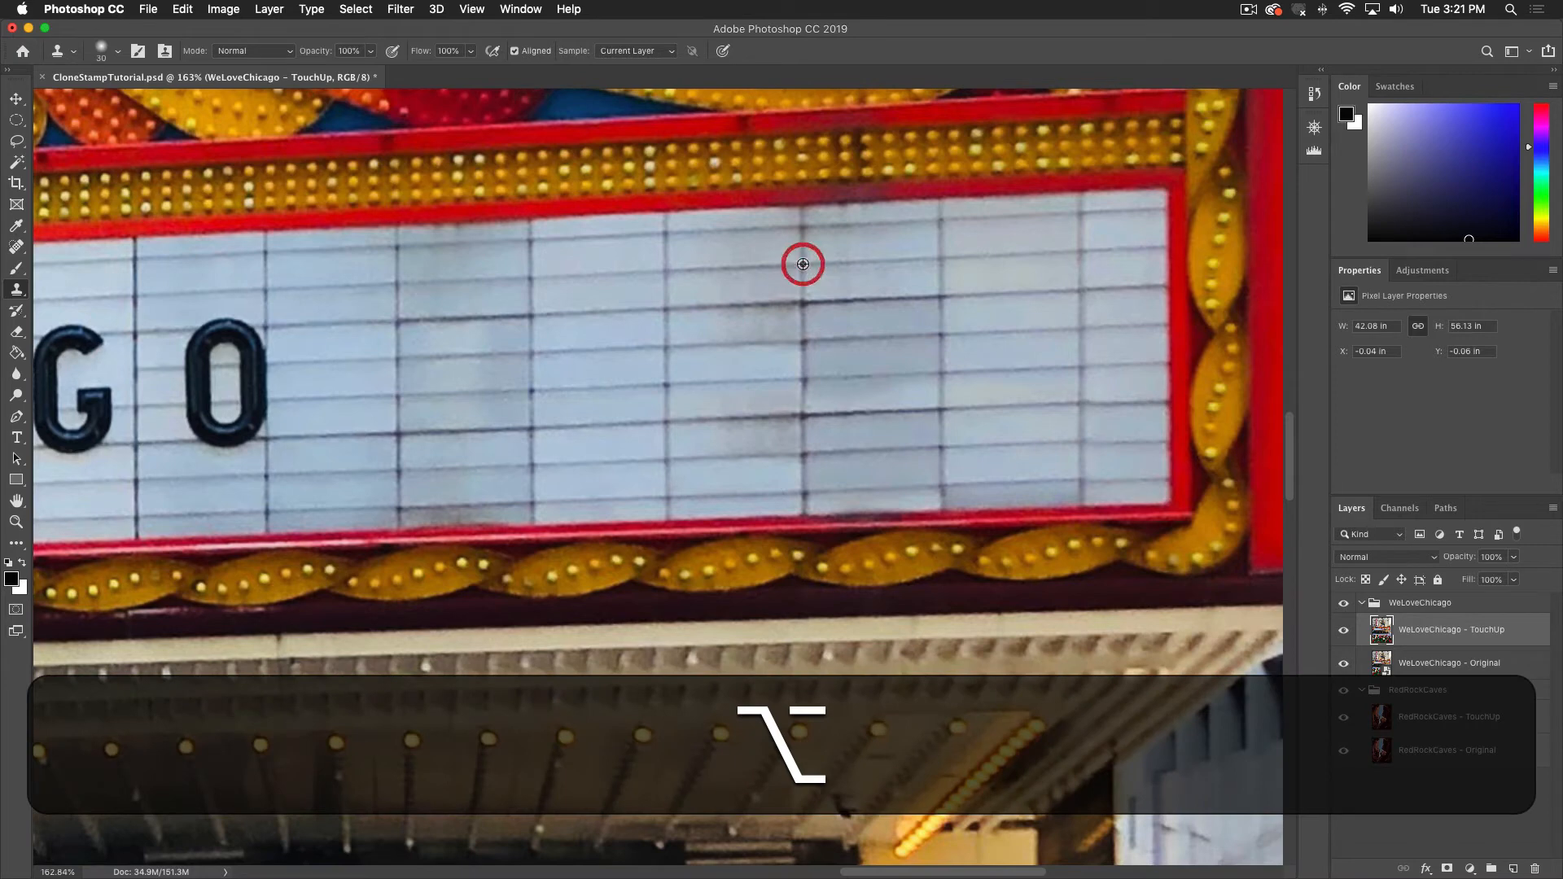
pyautogui.keyDown('alt'); pyautogui.click(803, 264); pyautogui.keyUp('alt')
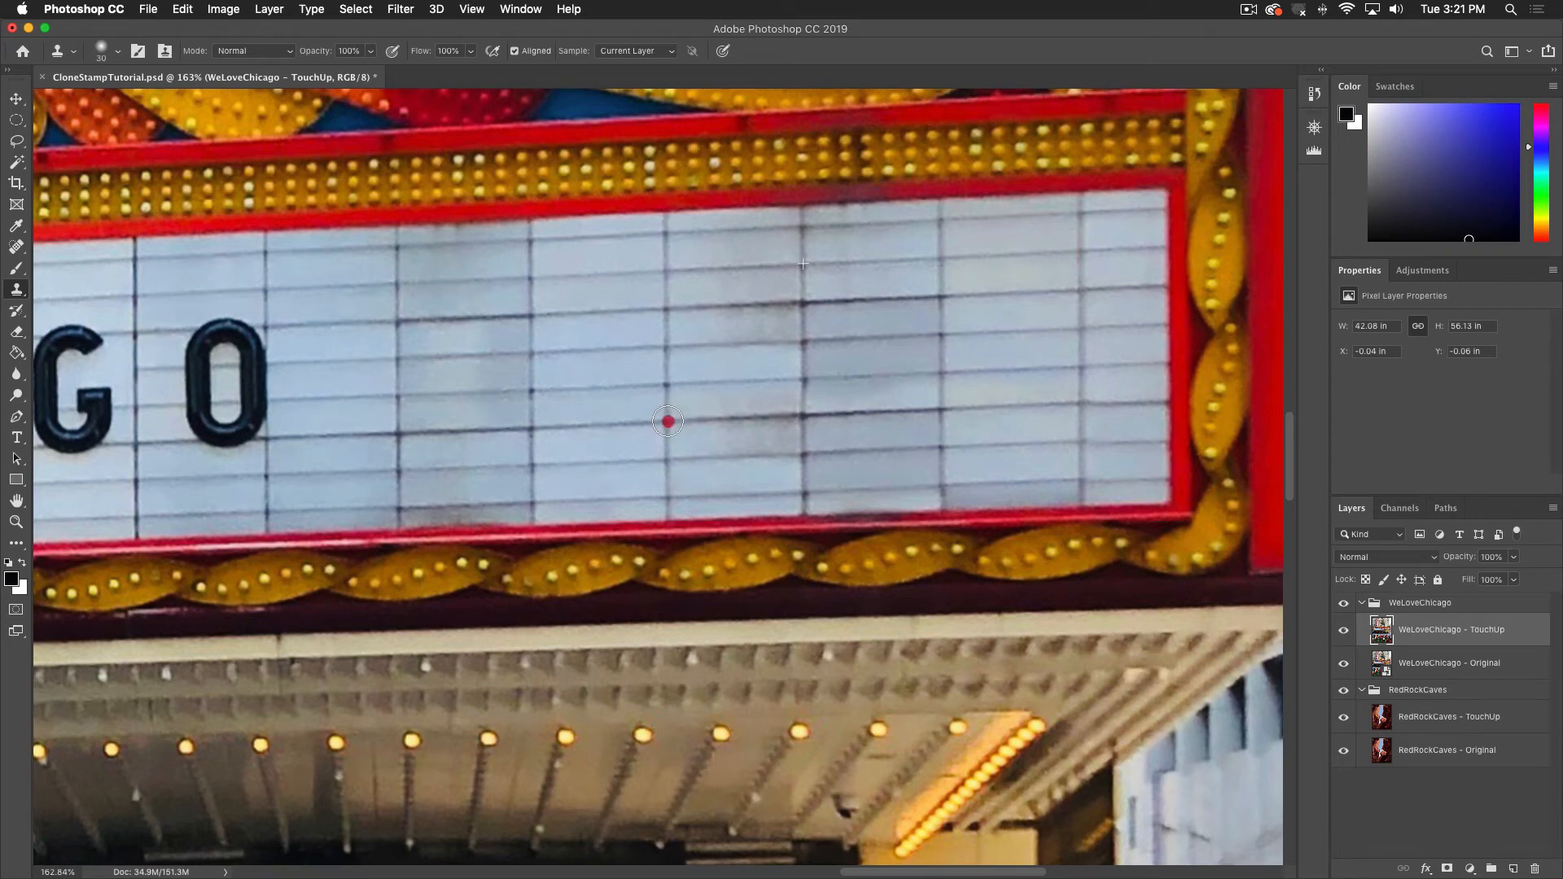
pyautogui.moveTo(727, 421)
pyautogui.mouseDown()
pyautogui.moveTo(796, 432)
pyautogui.moveTo(747, 439)
pyautogui.mouseUp()
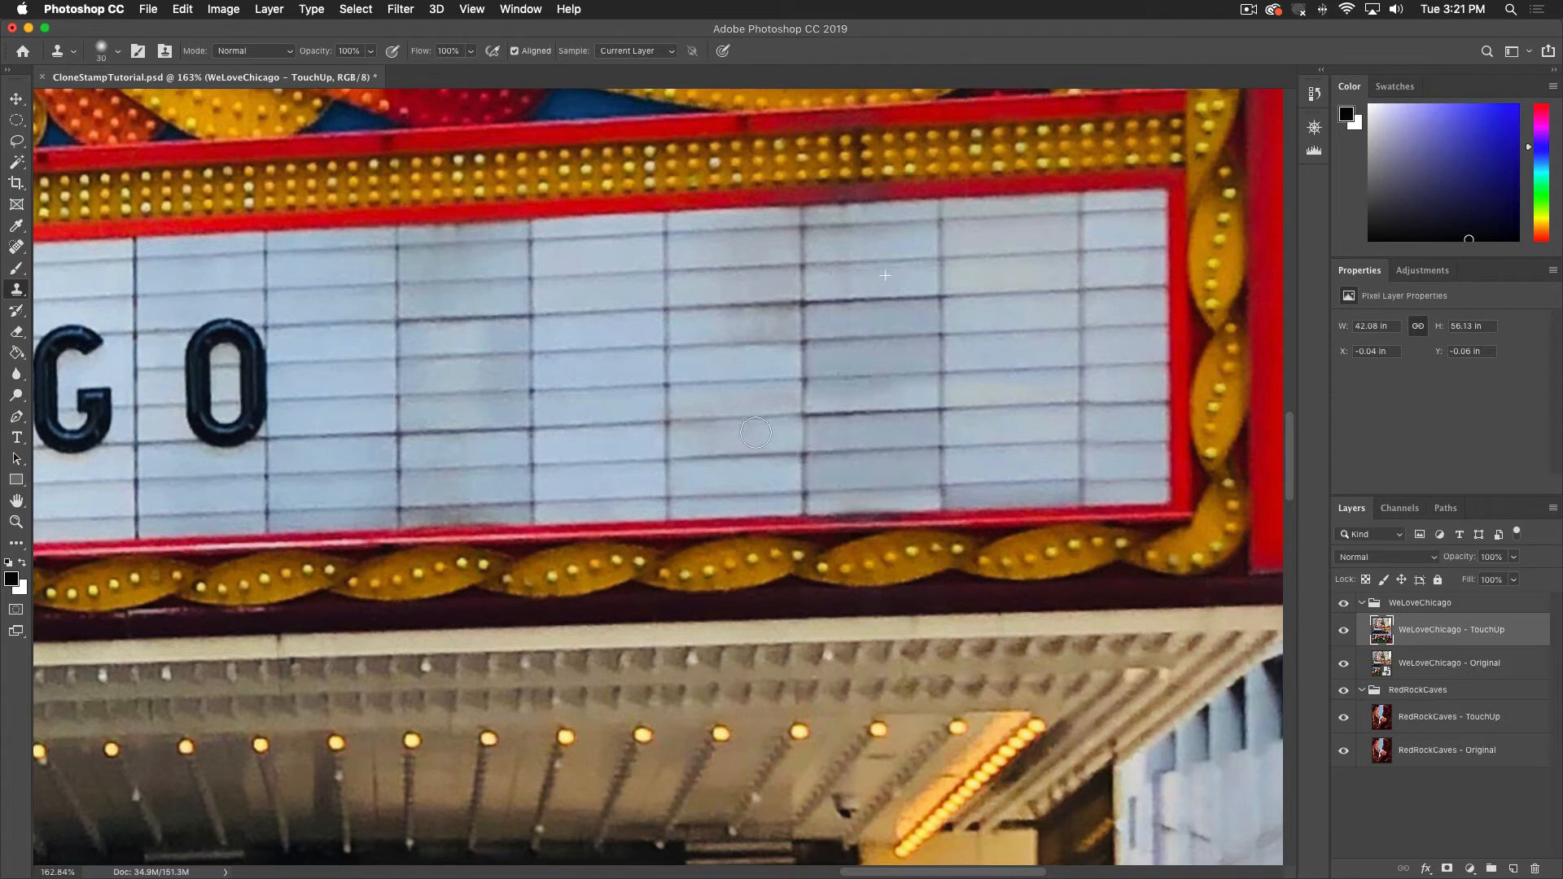
pyautogui.moveTo(800, 451); pyautogui.dragTo(799, 480)
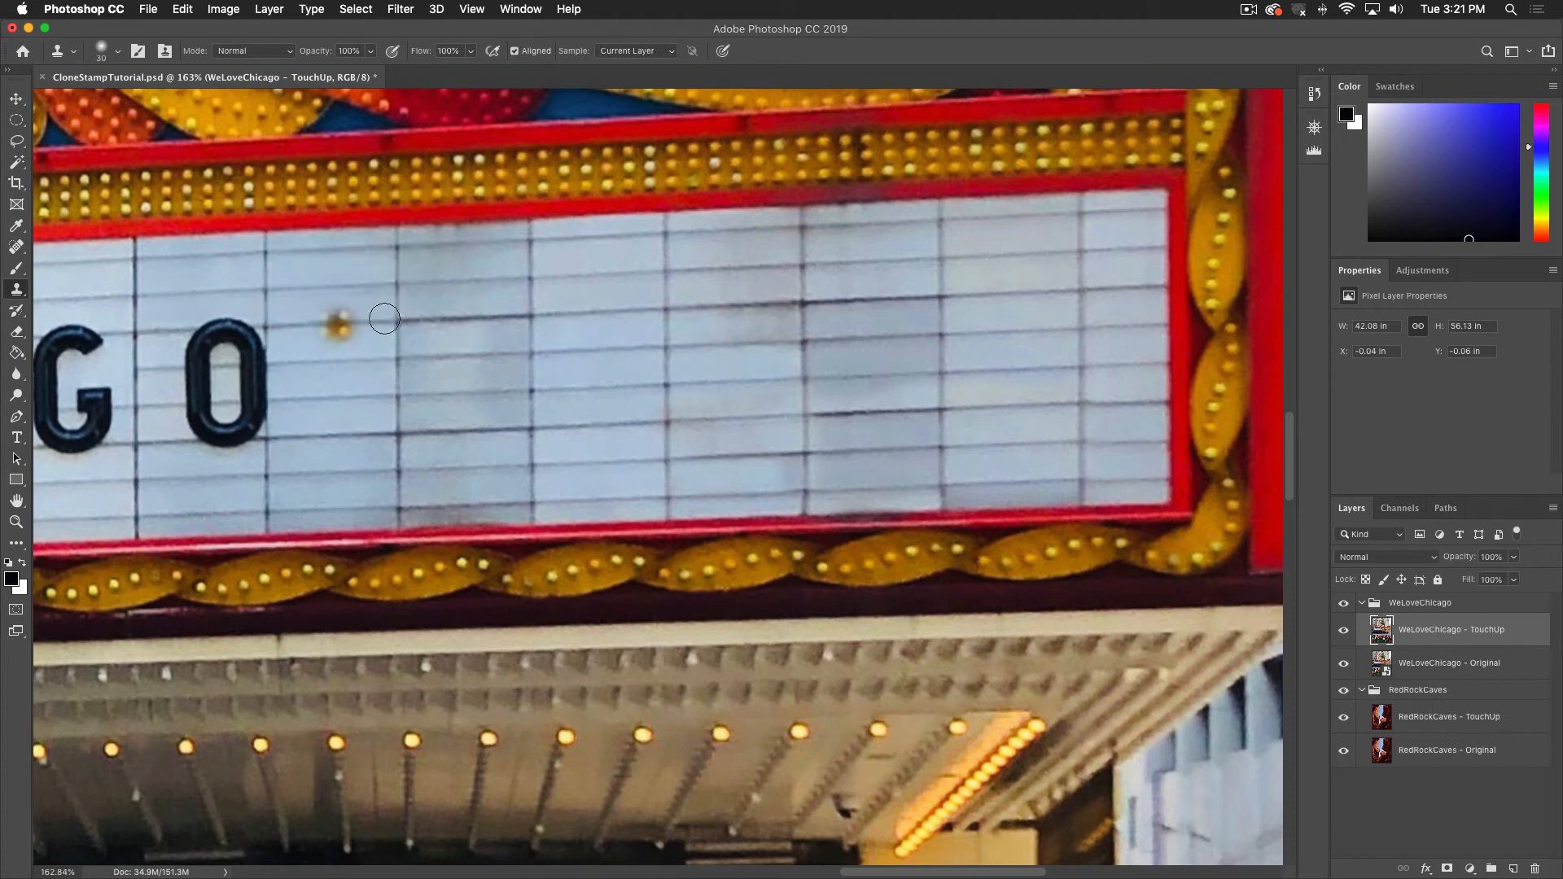
# Sample the grid-line intersection beyond the O of CHICAGO and clone it onto the horizontal grid line in the retouched panel
pyautogui.keyDown('alt'); pyautogui.click(403, 286); pyautogui.keyUp('alt')
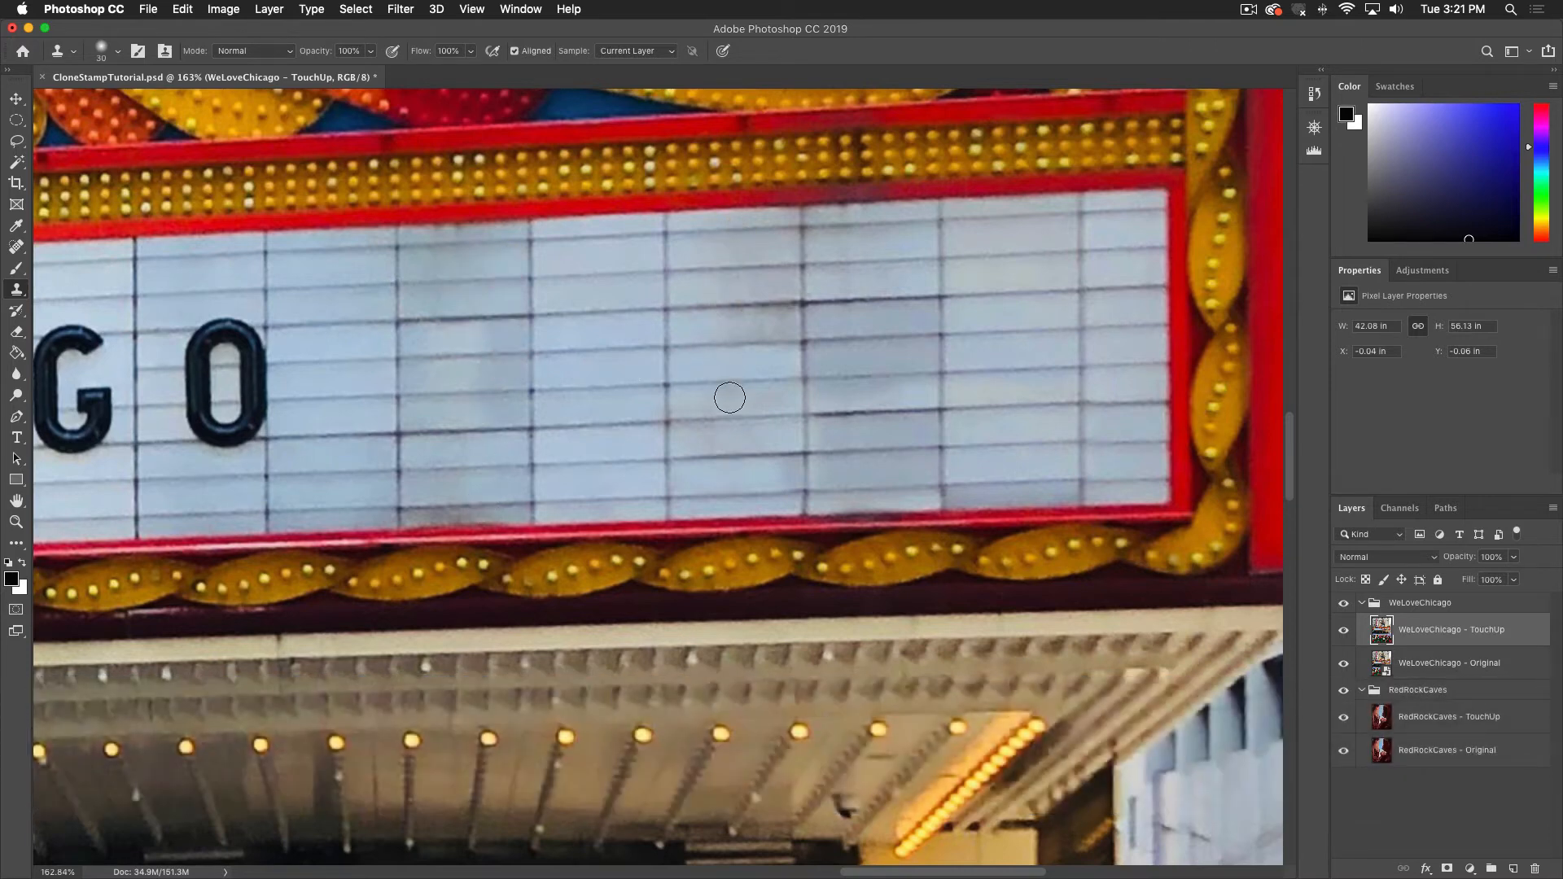
pyautogui.press('alt')
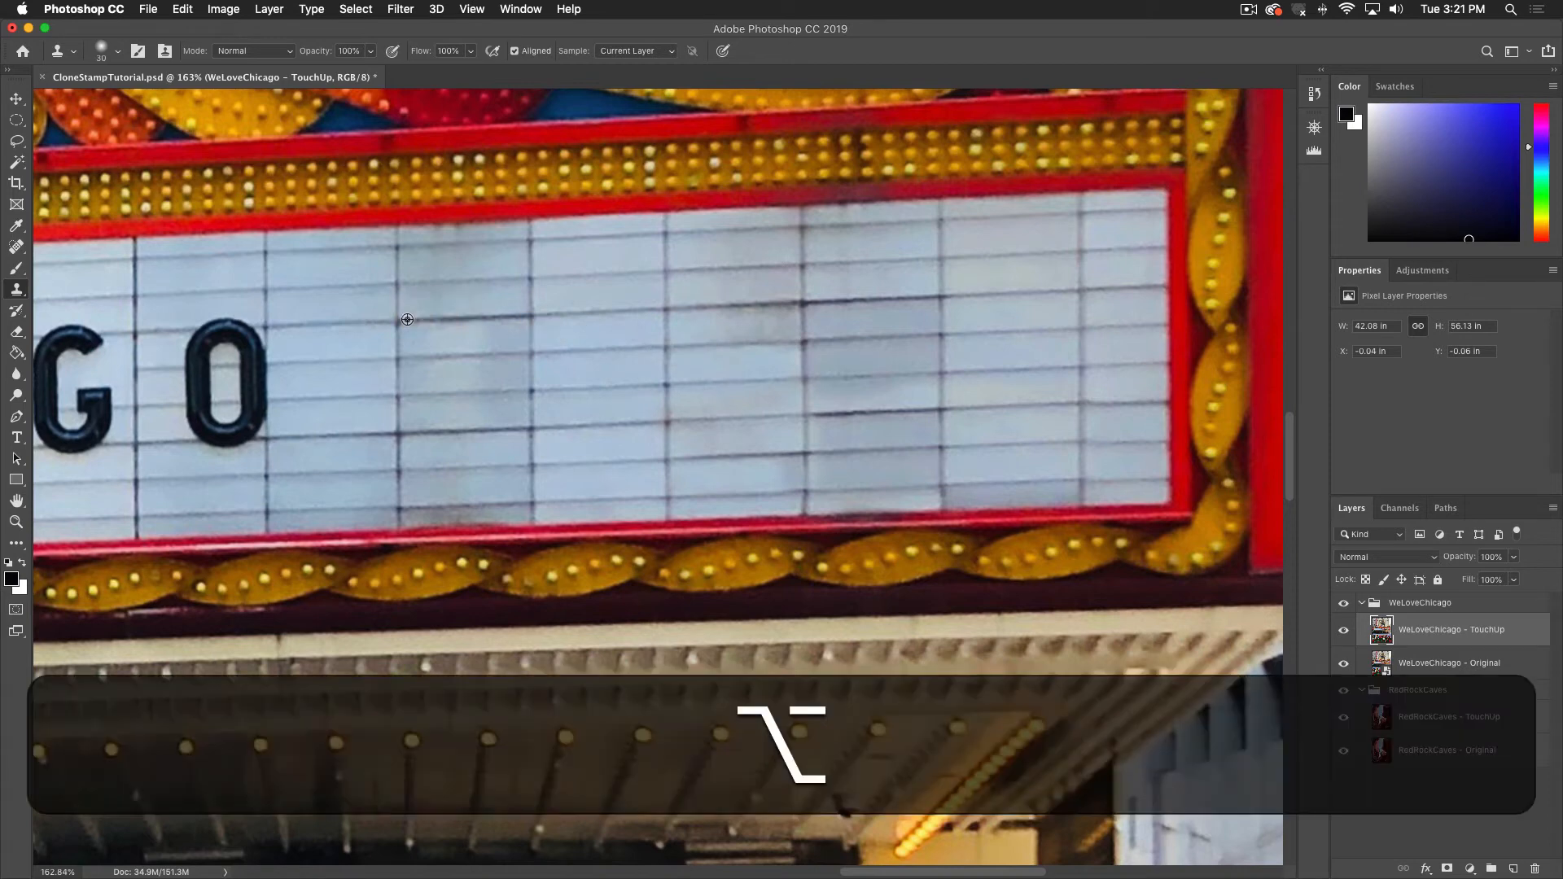
pyautogui.keyDown('alt'); pyautogui.click(397, 322); pyautogui.keyUp('alt')
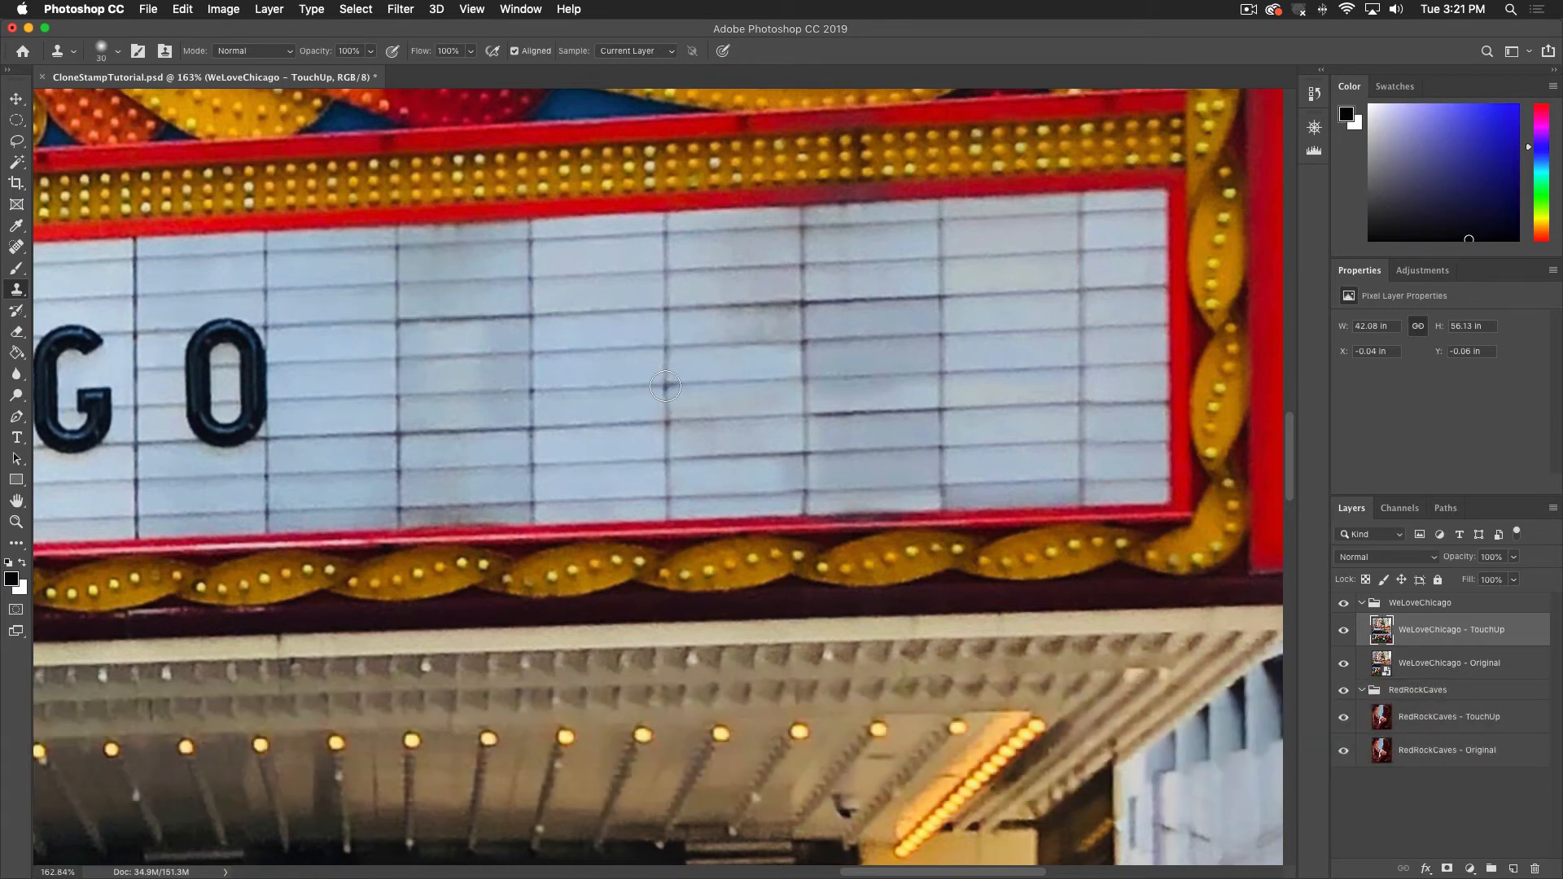
pyautogui.moveTo(666, 386)
pyautogui.mouseDown()
pyautogui.moveTo(775, 377)
pyautogui.moveTo(697, 384)
pyautogui.mouseUp()
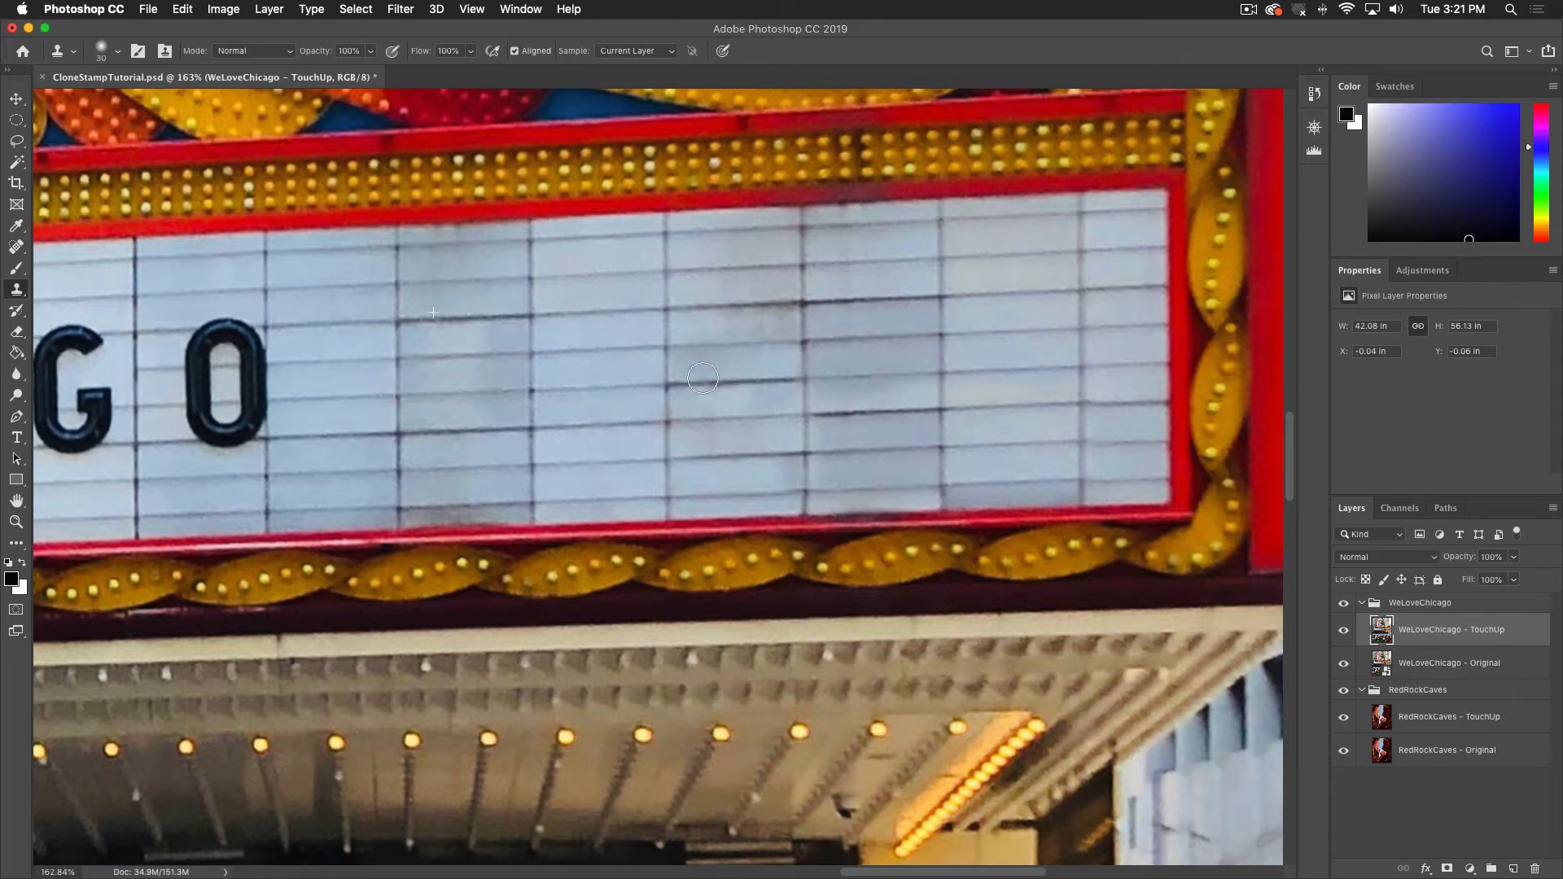
pyautogui.keyDown('alt'); pyautogui.scroll(-4, 837, 325); pyautogui.keyUp('alt')
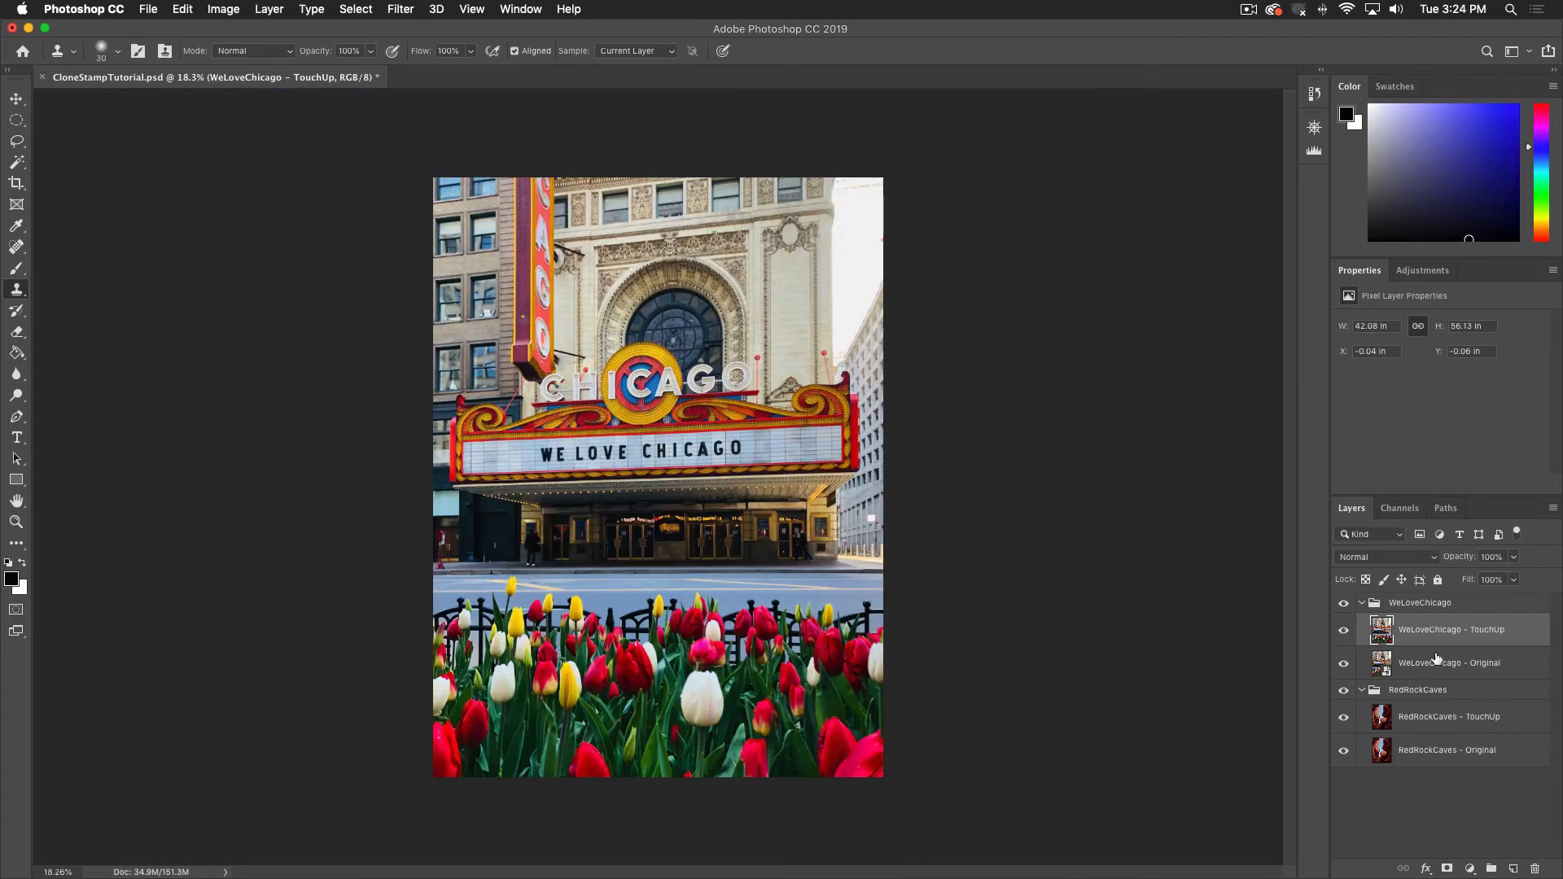
# Toggle the WeLoveChicago - TouchUp layer's visibility to compare the retouched marquee with the original
pyautogui.press('alt')
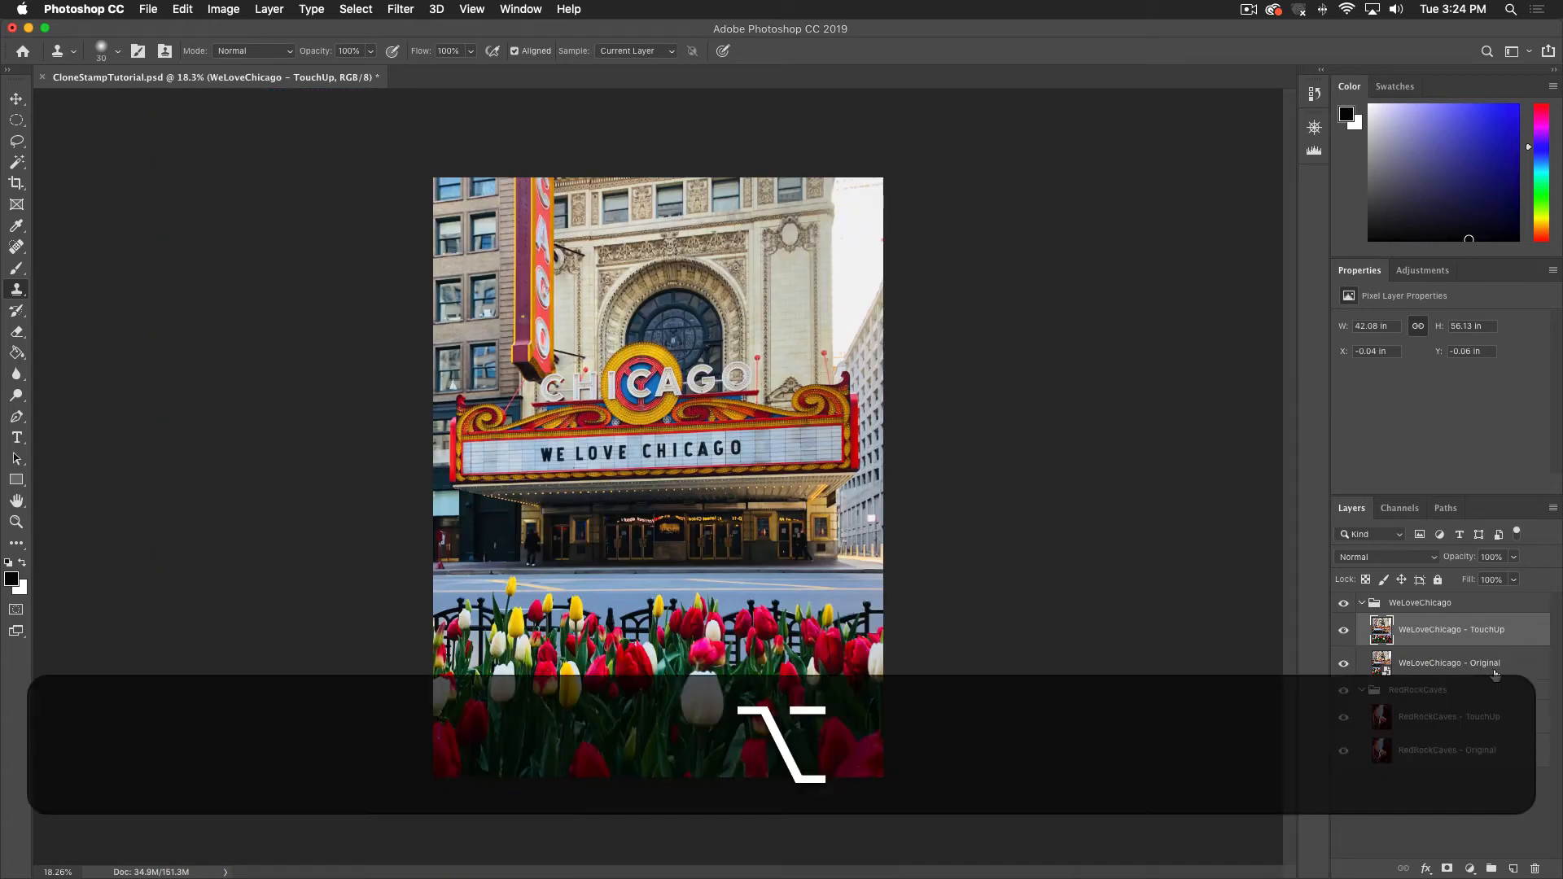
pyautogui.click(1345, 632)
pyautogui.click(1345, 633)
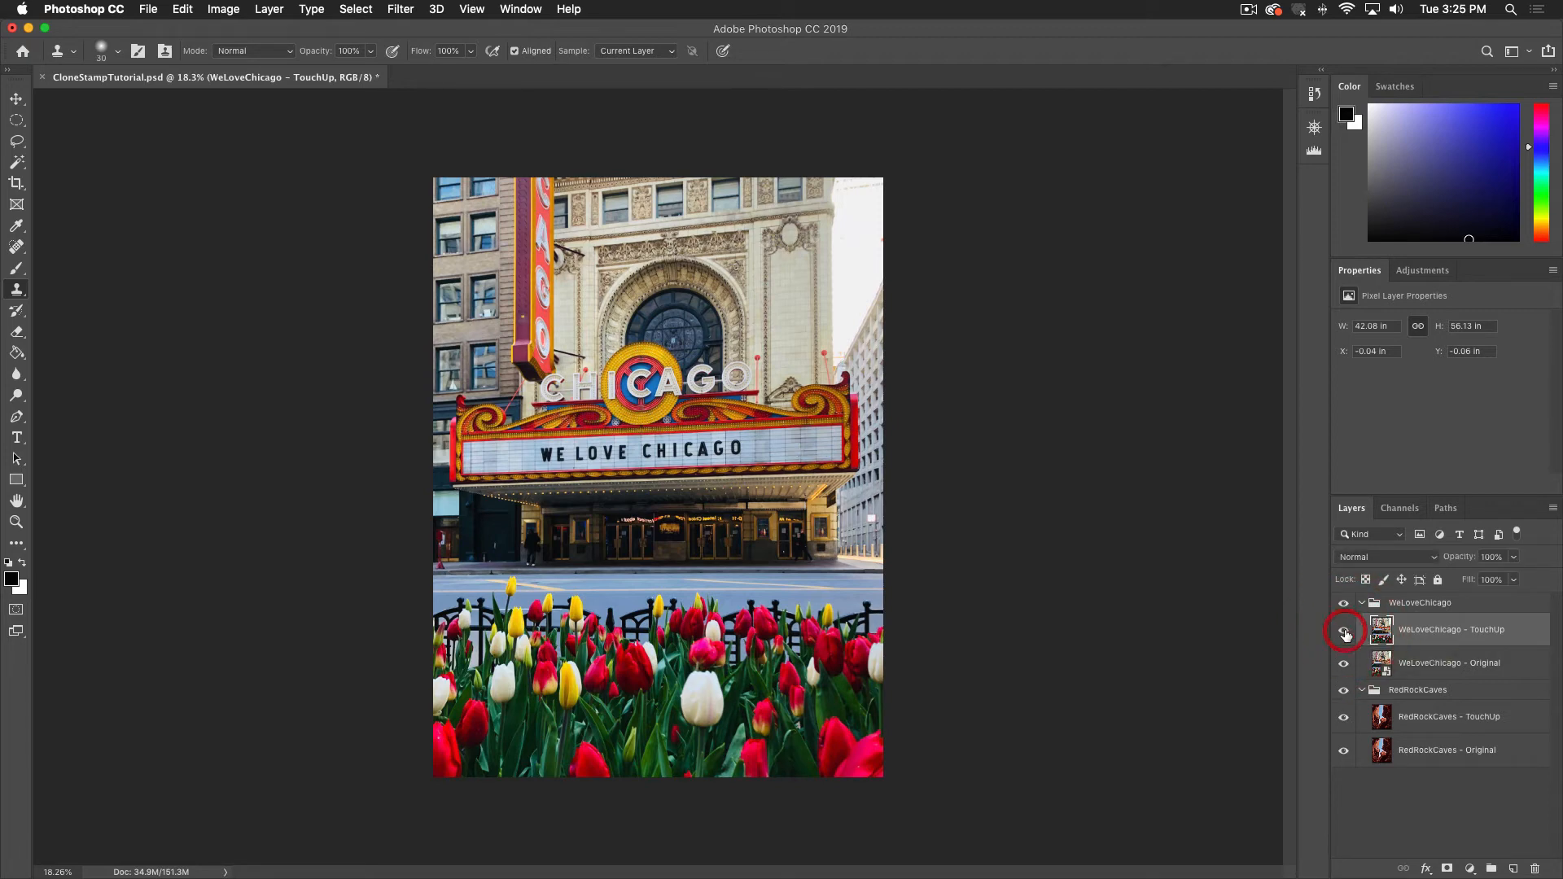
pyautogui.click(1345, 633)
pyautogui.click(1346, 633)
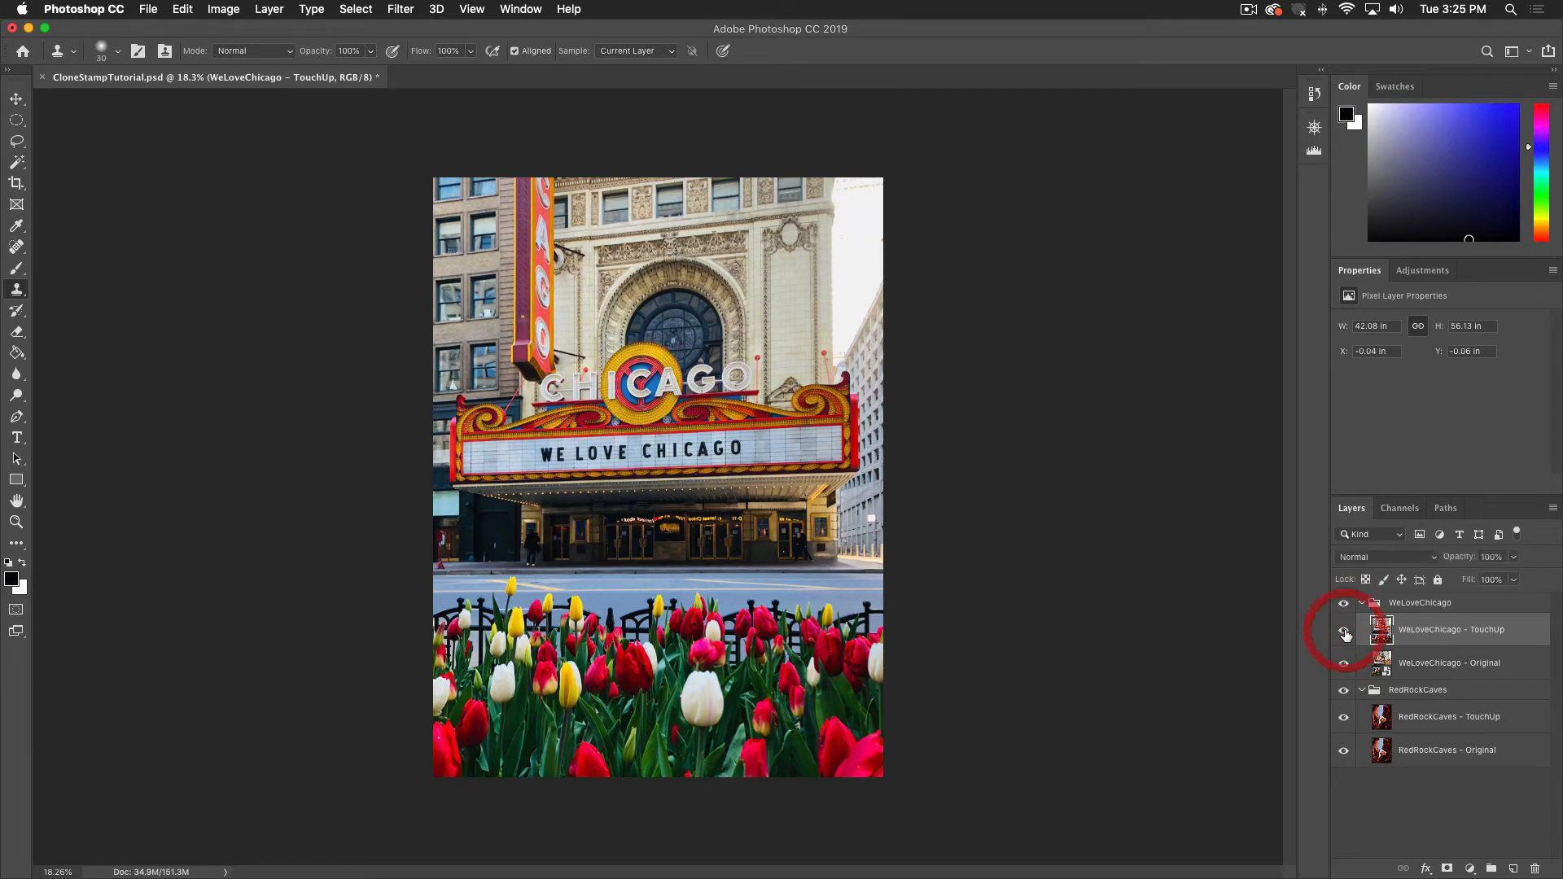
pyautogui.click(1346, 633)
pyautogui.click(1345, 633)
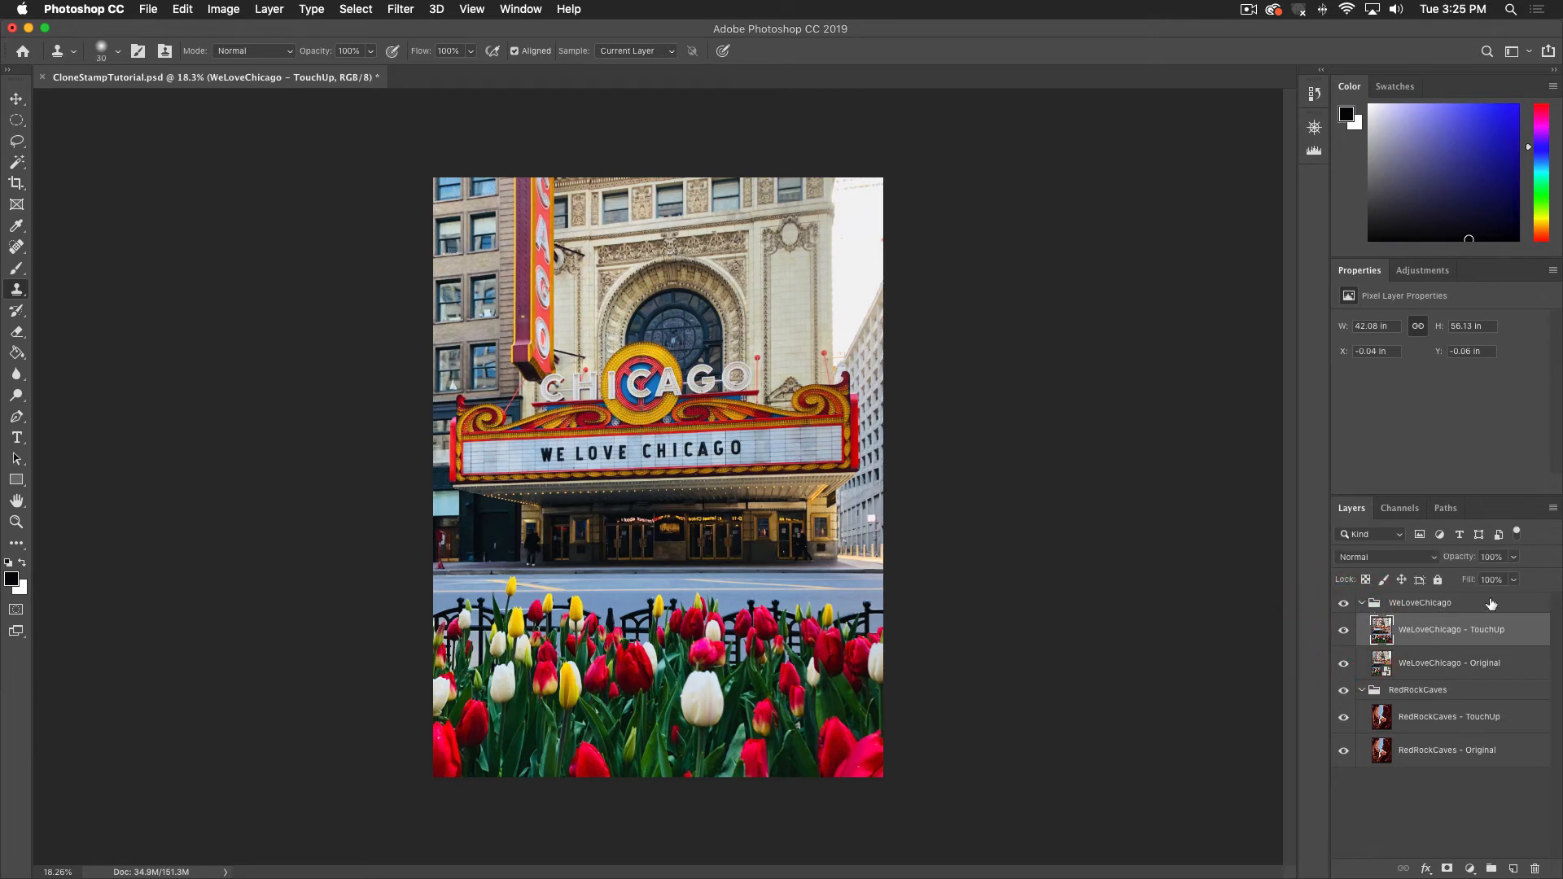
# Hide and collapse the WeLoveChicago group, and select the RedRockCaves - TouchUp layer
pyautogui.click(1343, 604)
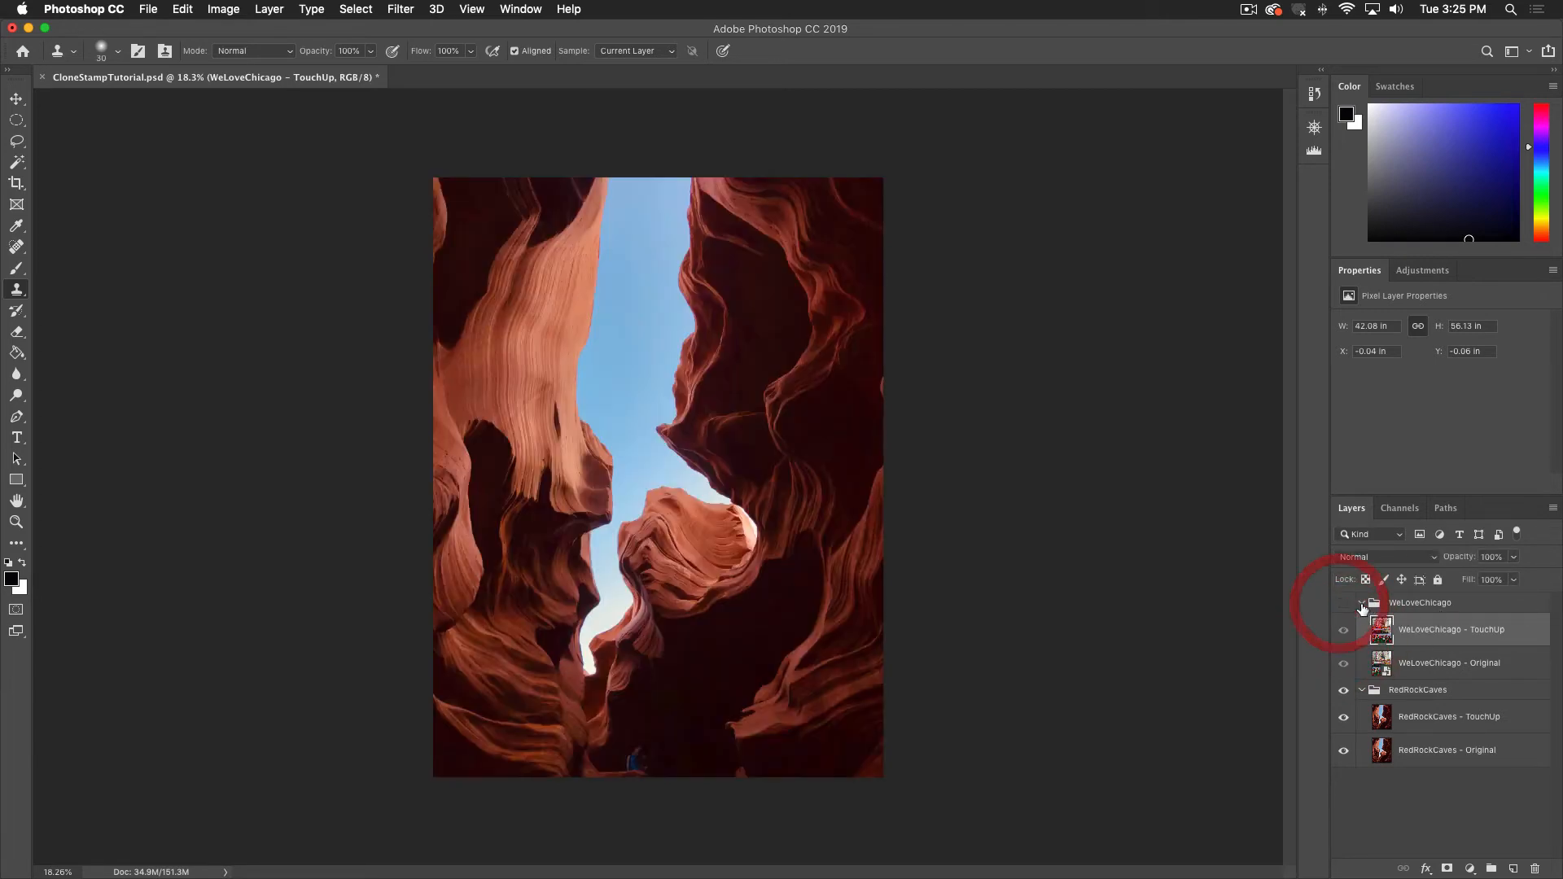
pyautogui.click(1361, 602)
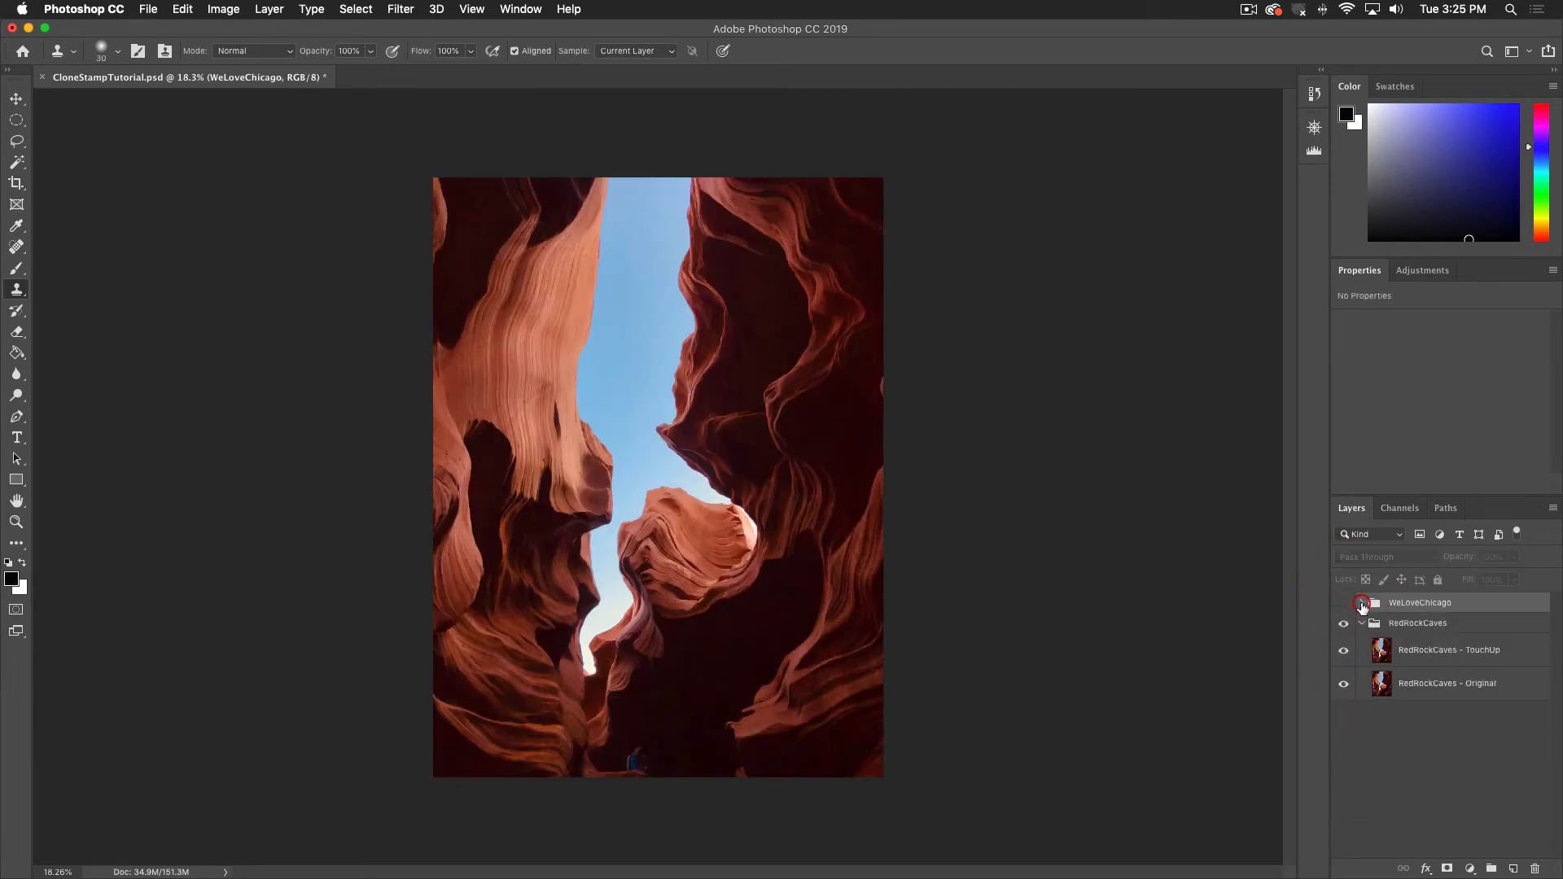
pyautogui.click(1429, 655)
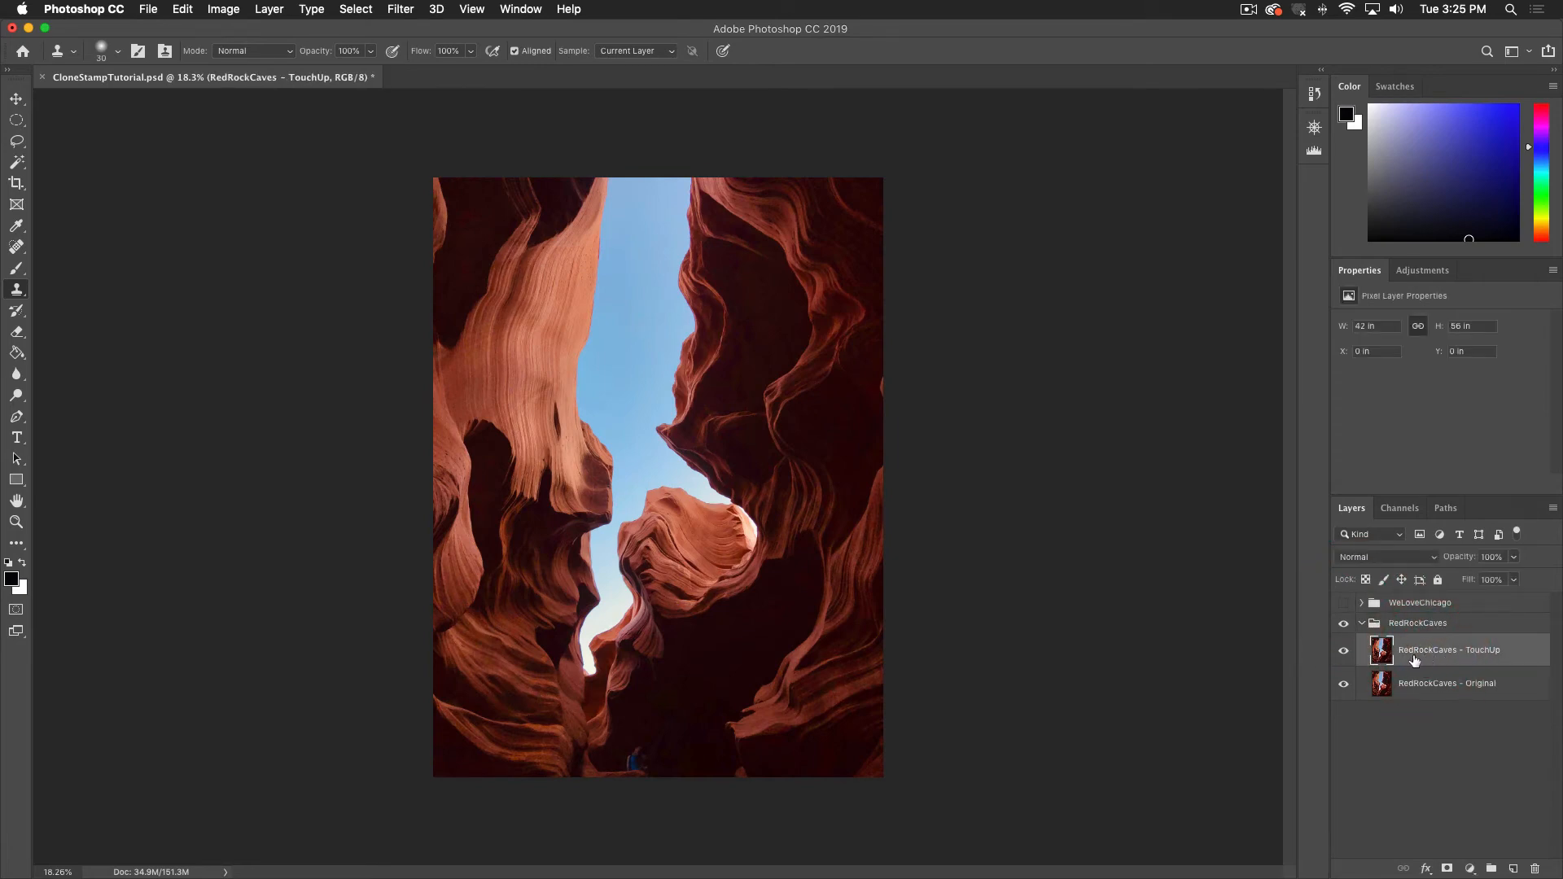
pyautogui.scroll(8, 631, 792)
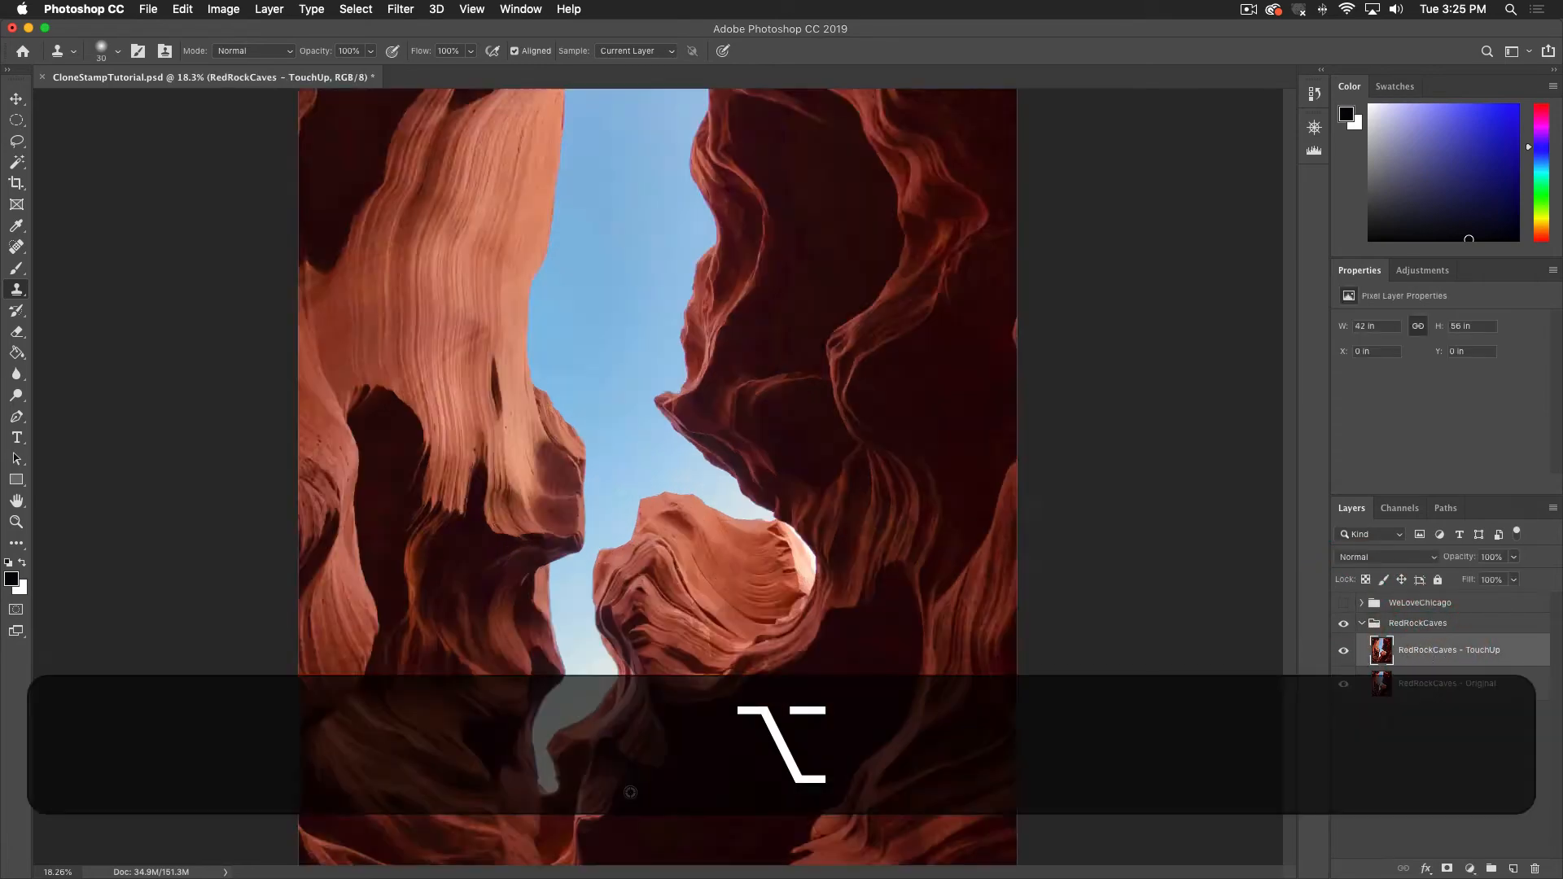
pyautogui.scroll(-5, 631, 791)
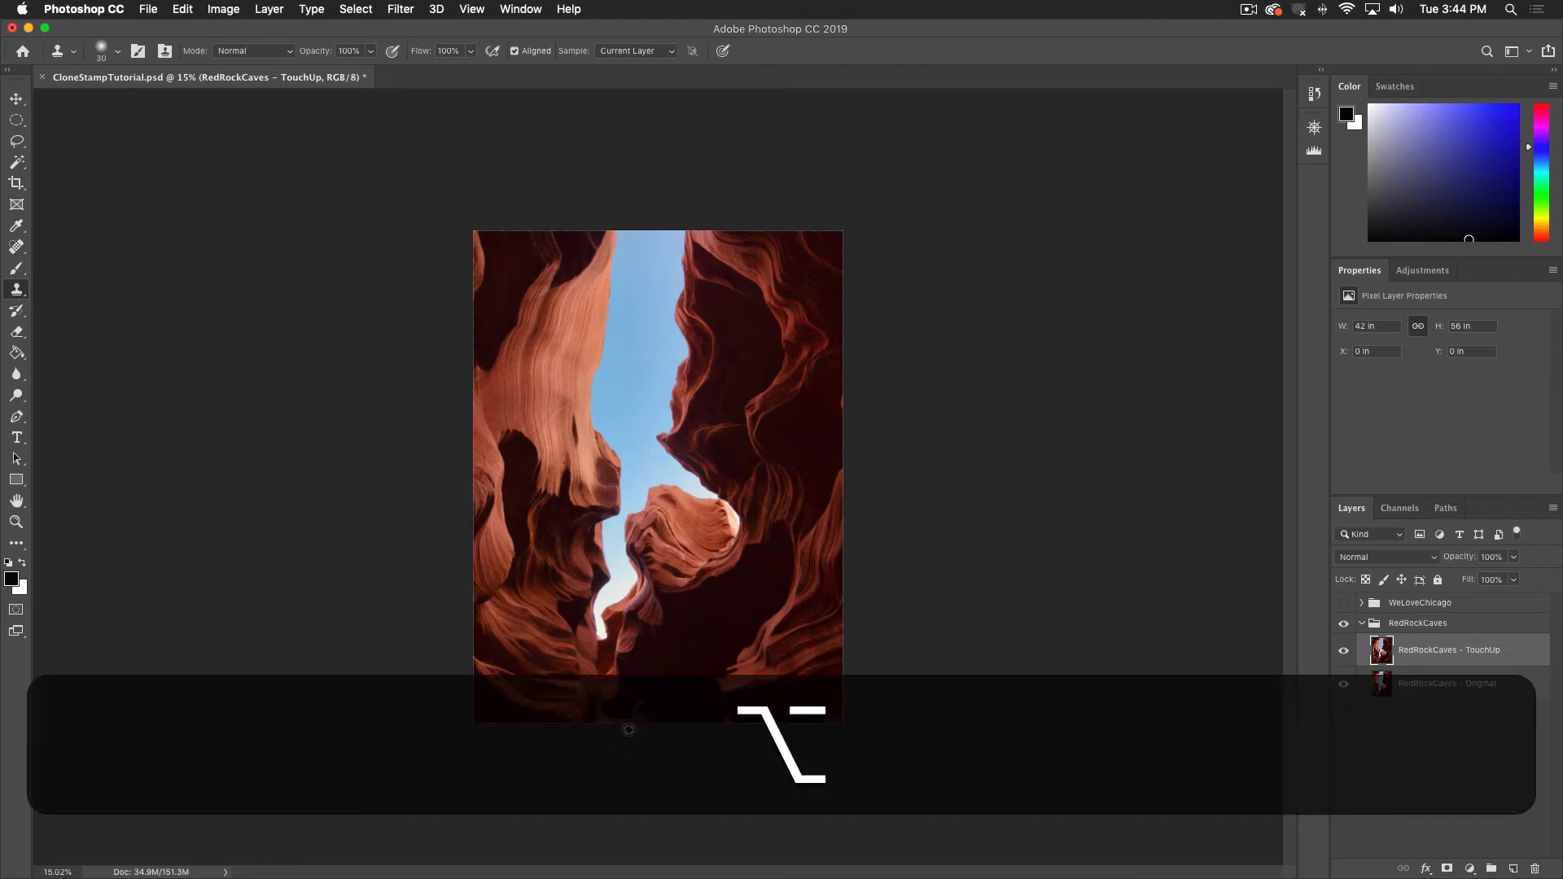
pyautogui.keyDown('alt'); pyautogui.scroll(5, 629, 729); pyautogui.keyUp('alt')
pyautogui.keyDown('alt'); pyautogui.scroll(2, 629, 730); pyautogui.keyUp('alt')
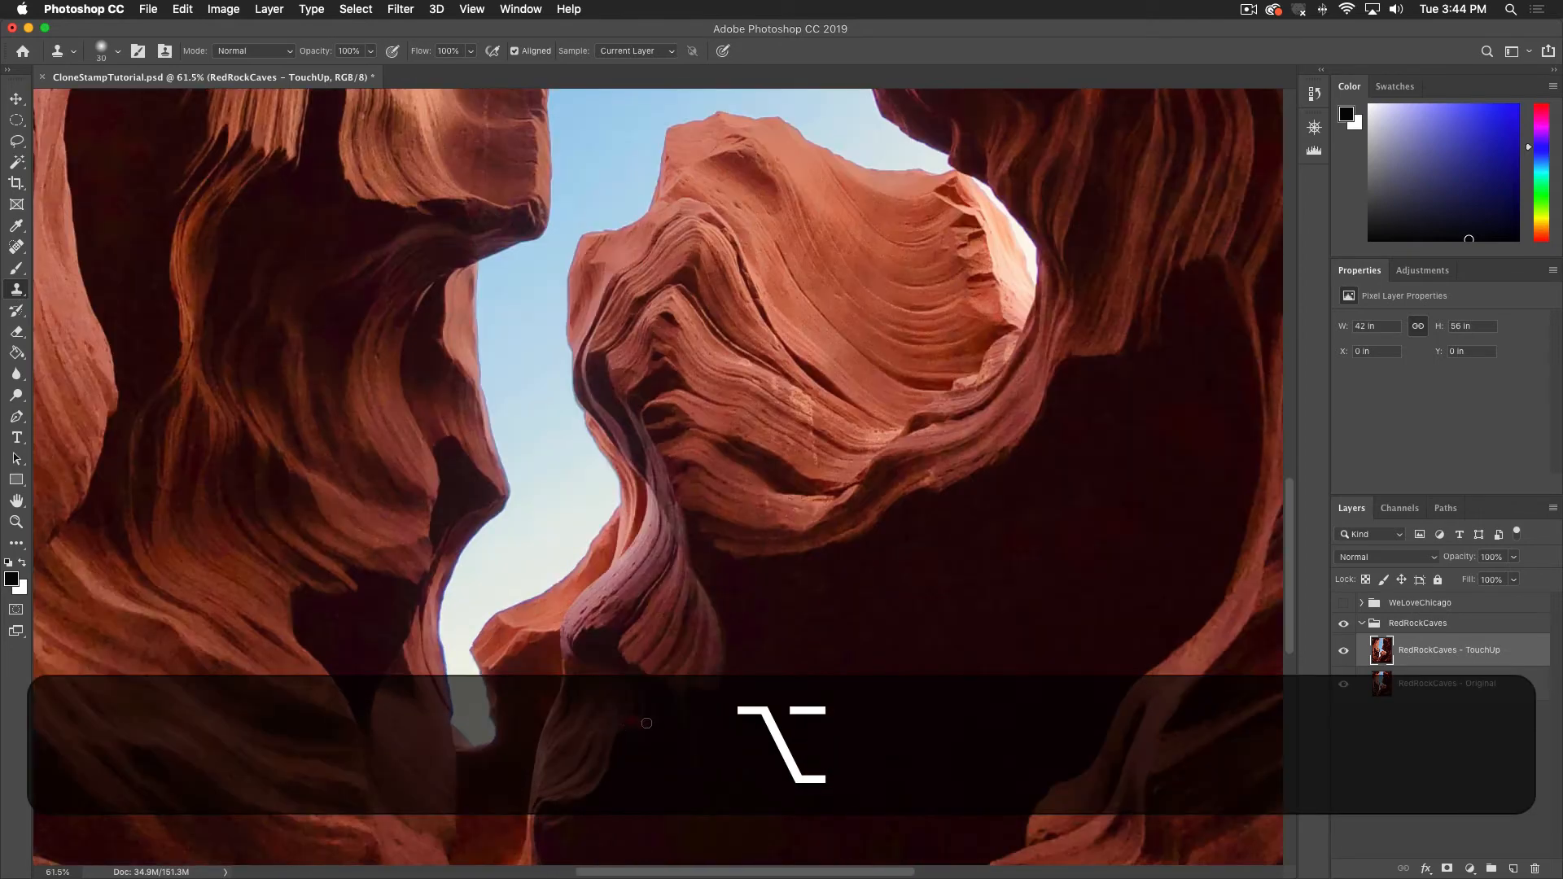
pyautogui.keyDown('alt'); pyautogui.scroll(3, 638, 730); pyautogui.keyUp('alt')
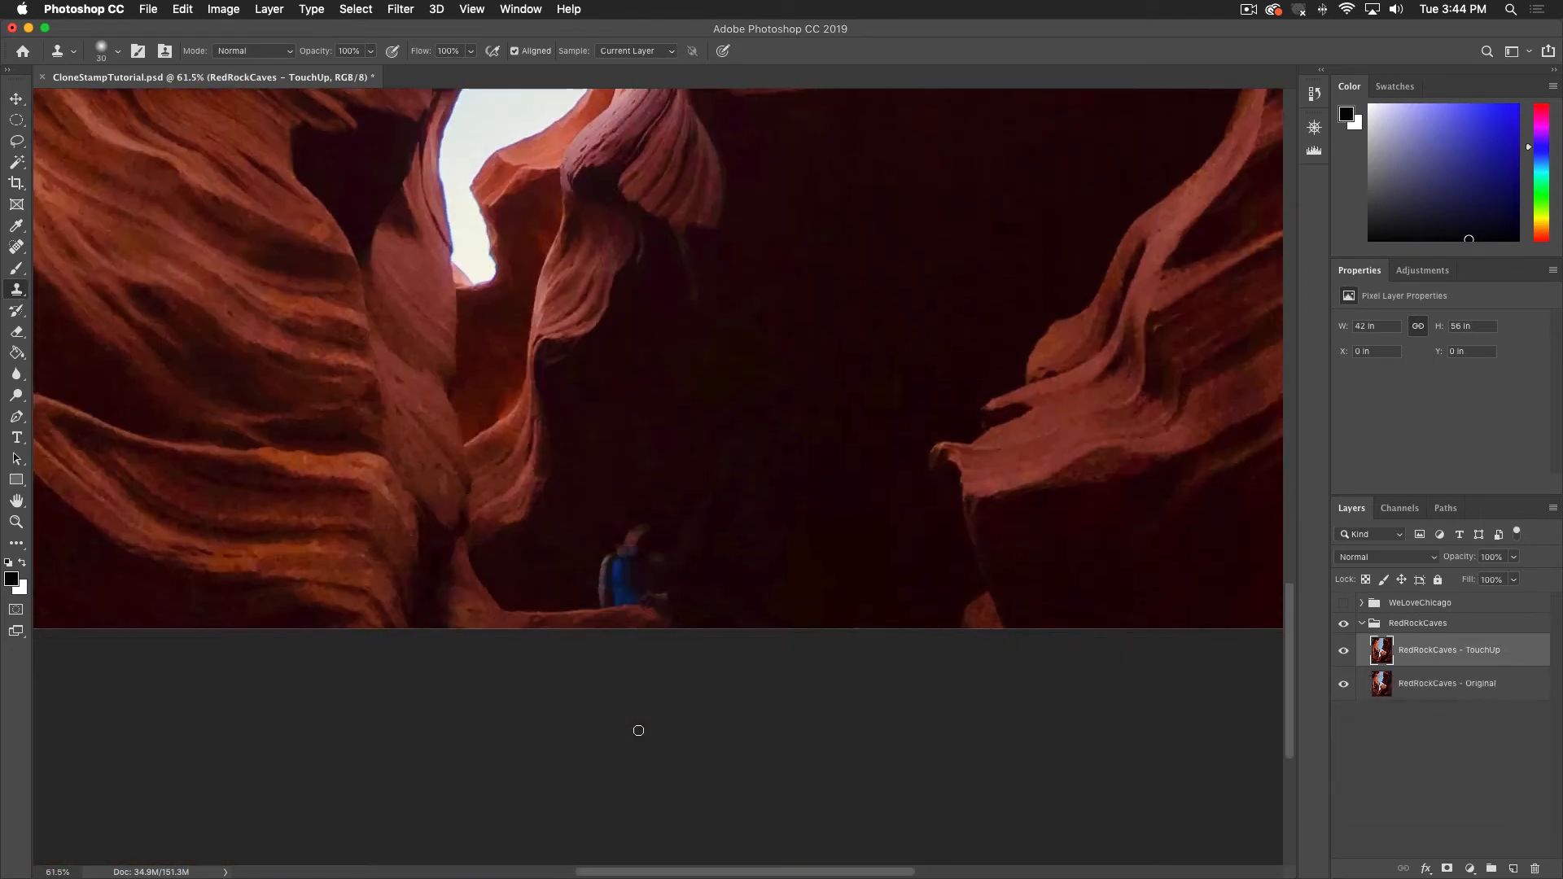
pyautogui.click(738, 555)
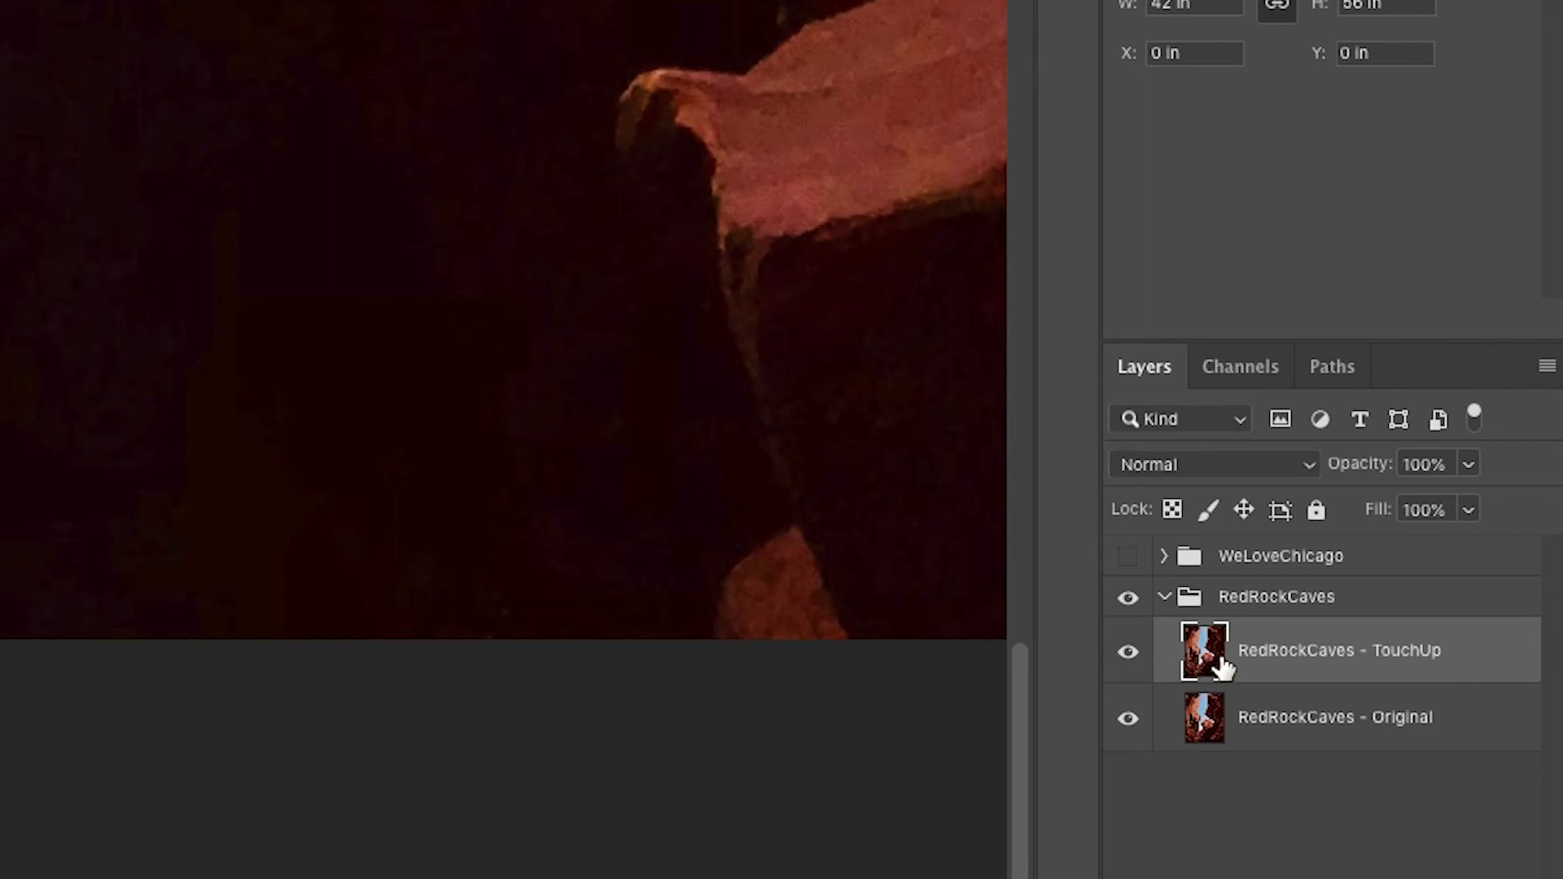
# Convert the RedRockCaves - TouchUp layer to a smart object and rasterize it back into a pixel layer
pyautogui.rightClick(1468, 648)
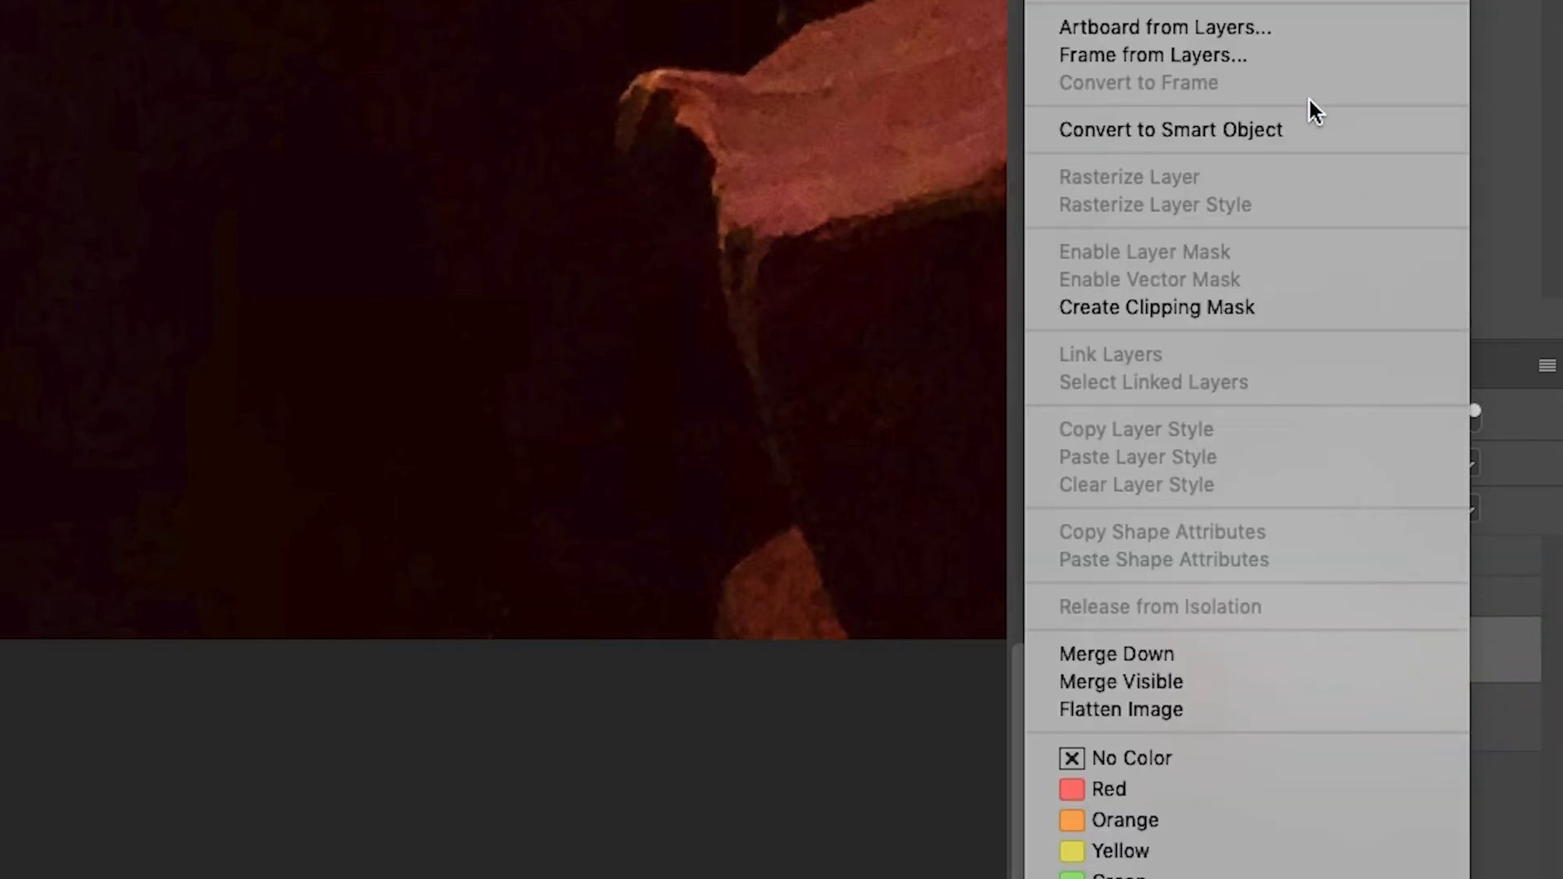
pyautogui.click(1175, 130)
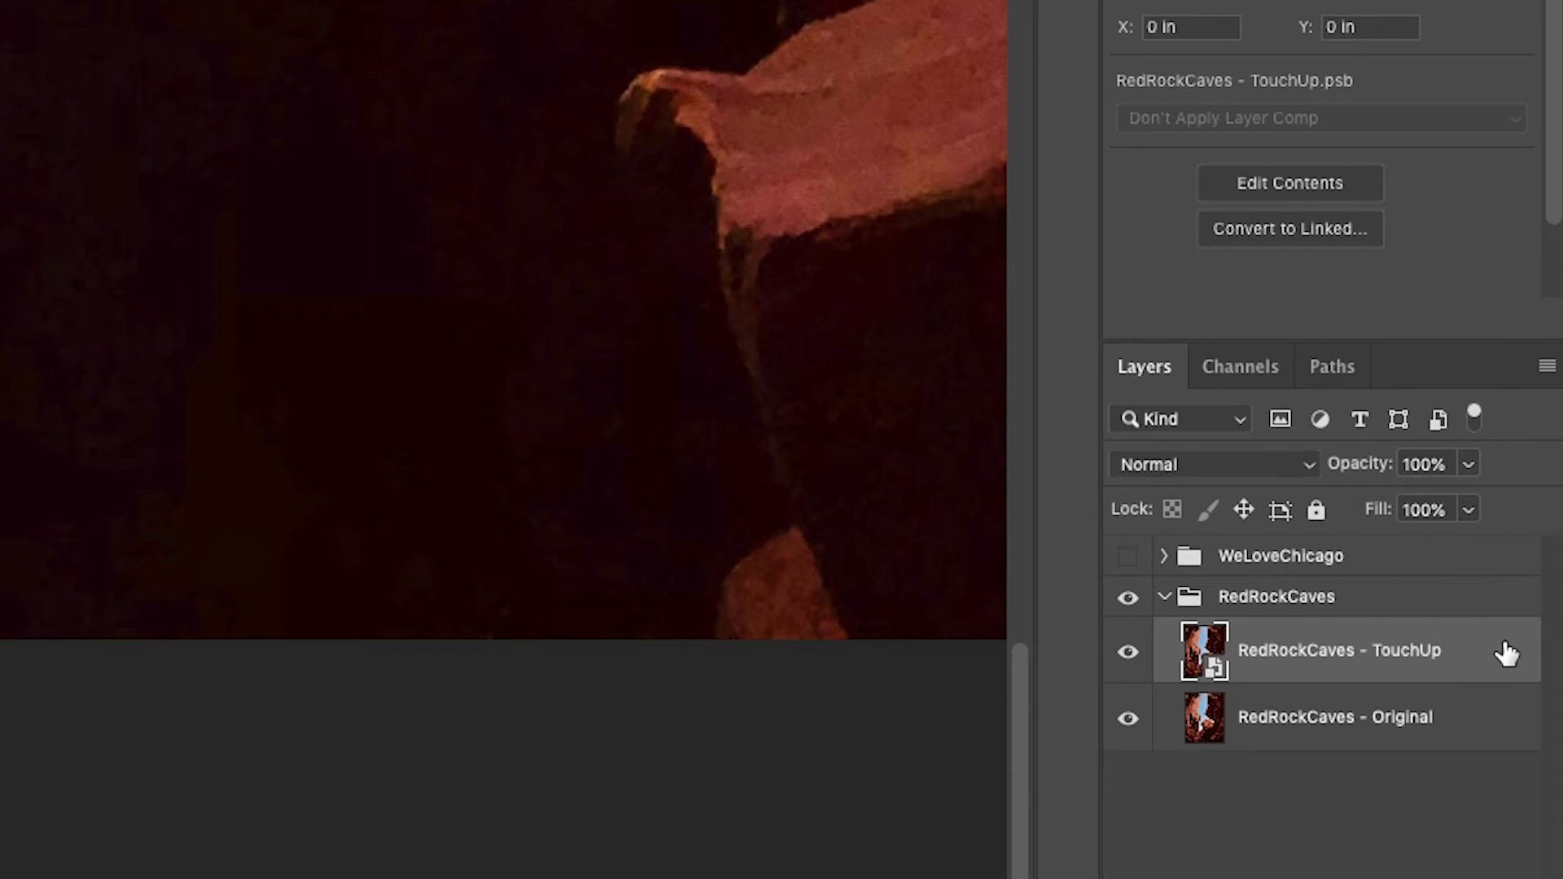
pyautogui.rightClick(1507, 652)
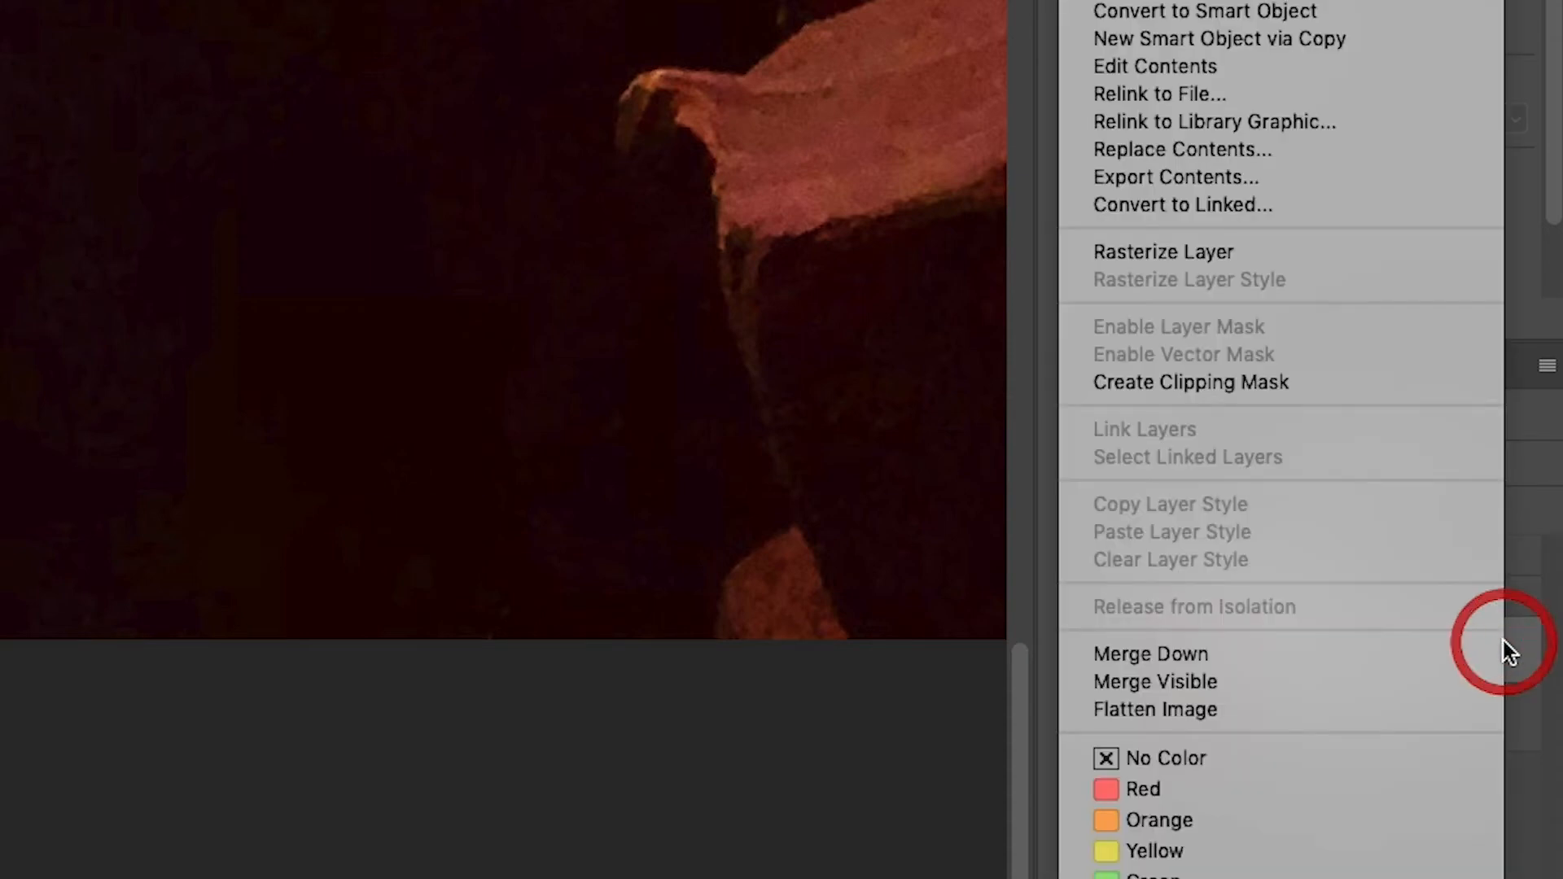
pyautogui.click(1203, 252)
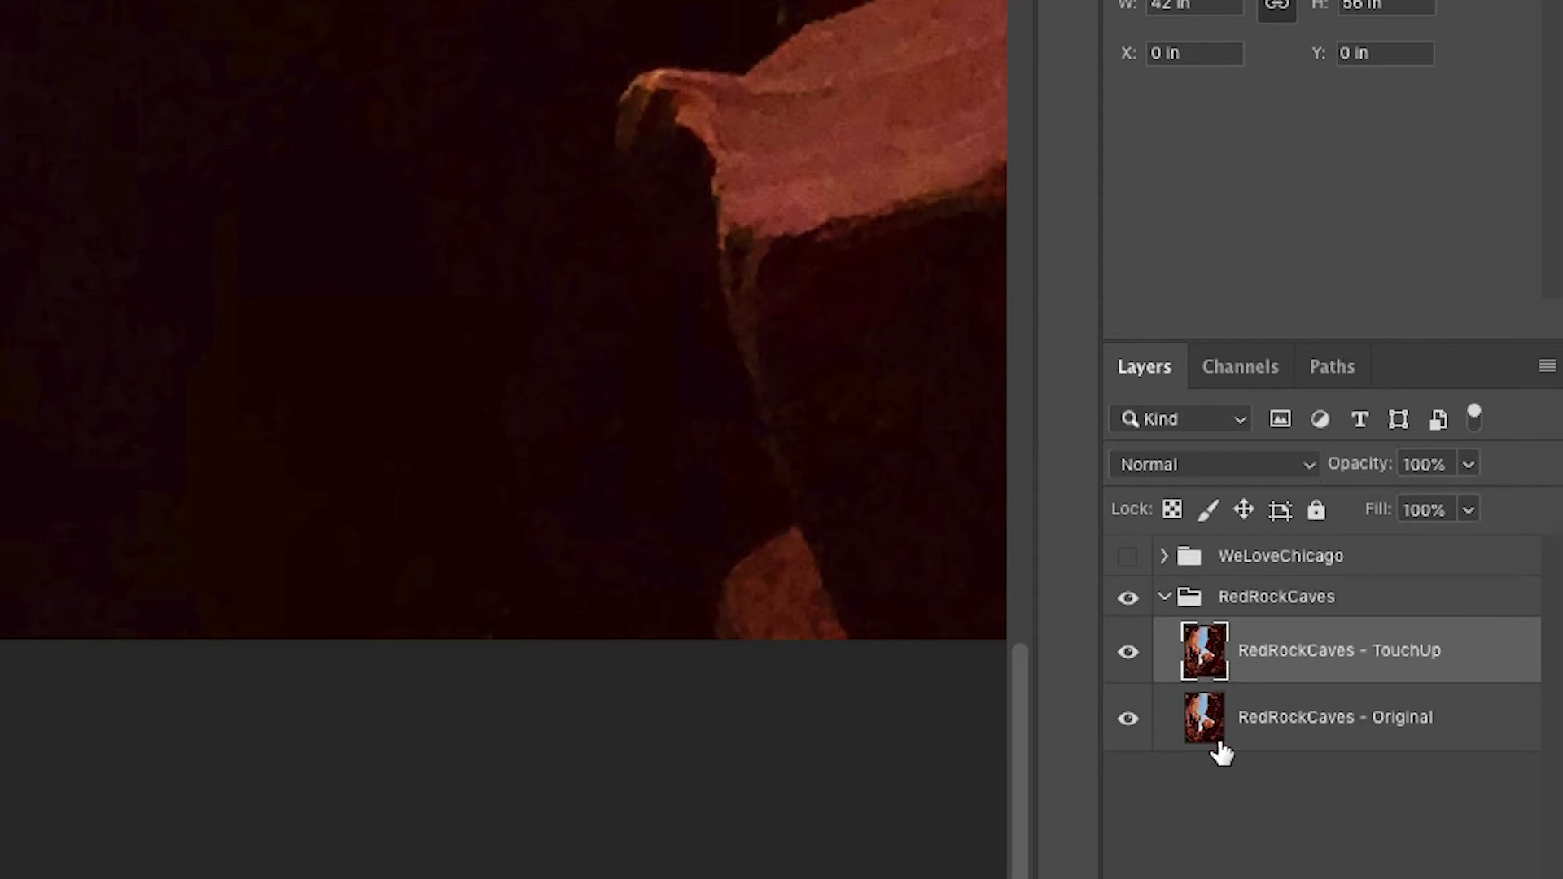
# Convert the RedRockCaves - Original layer to a smart object and reselect the RedRockCaves - TouchUp layer
pyautogui.rightClick(1465, 725)
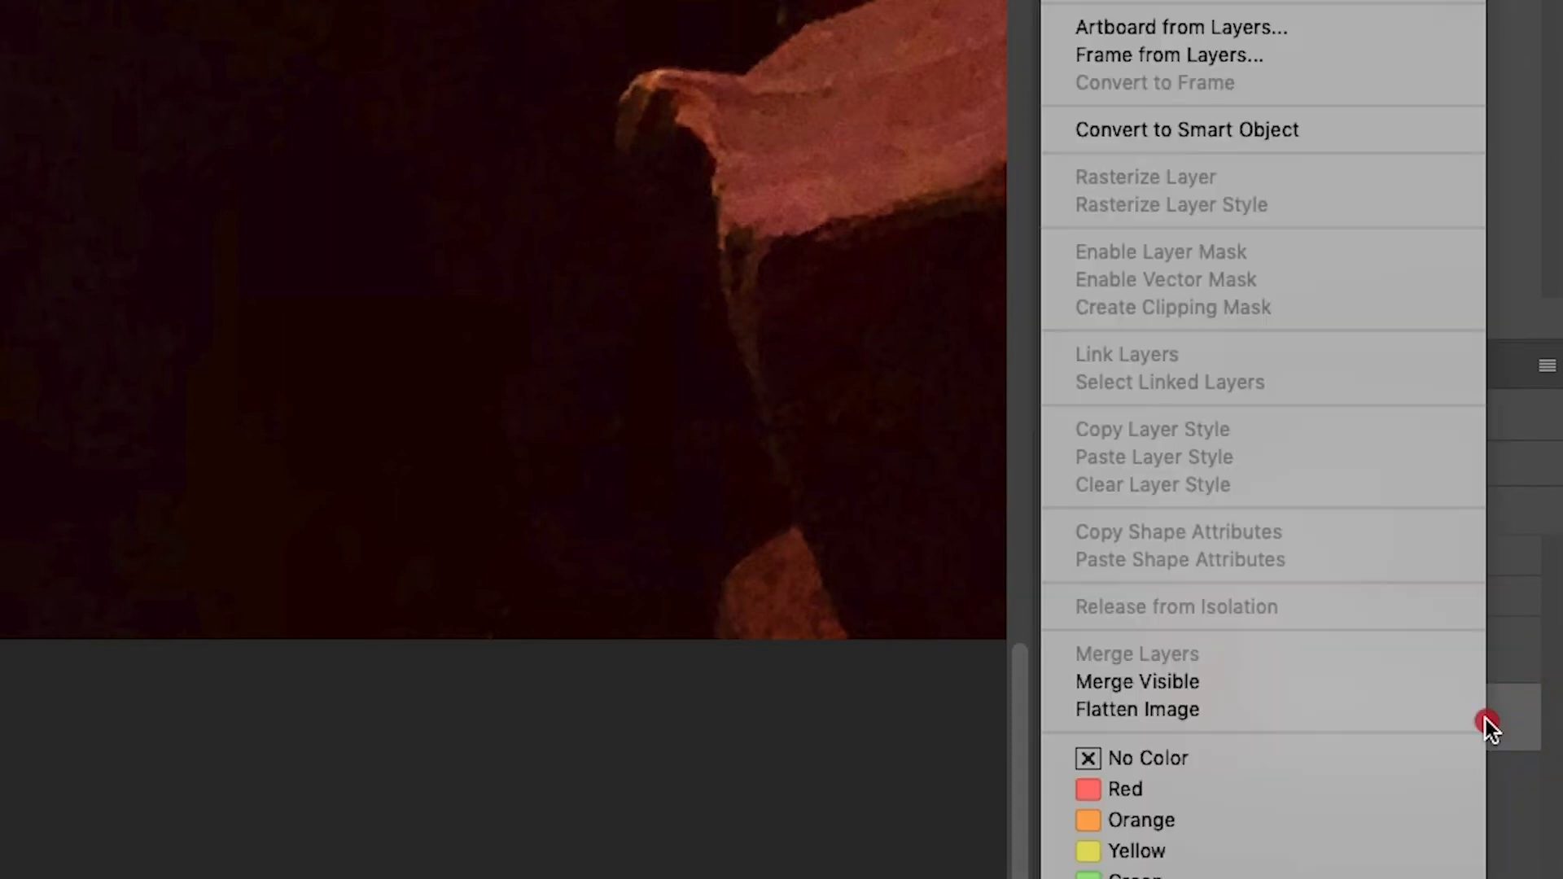
pyautogui.click(1218, 128)
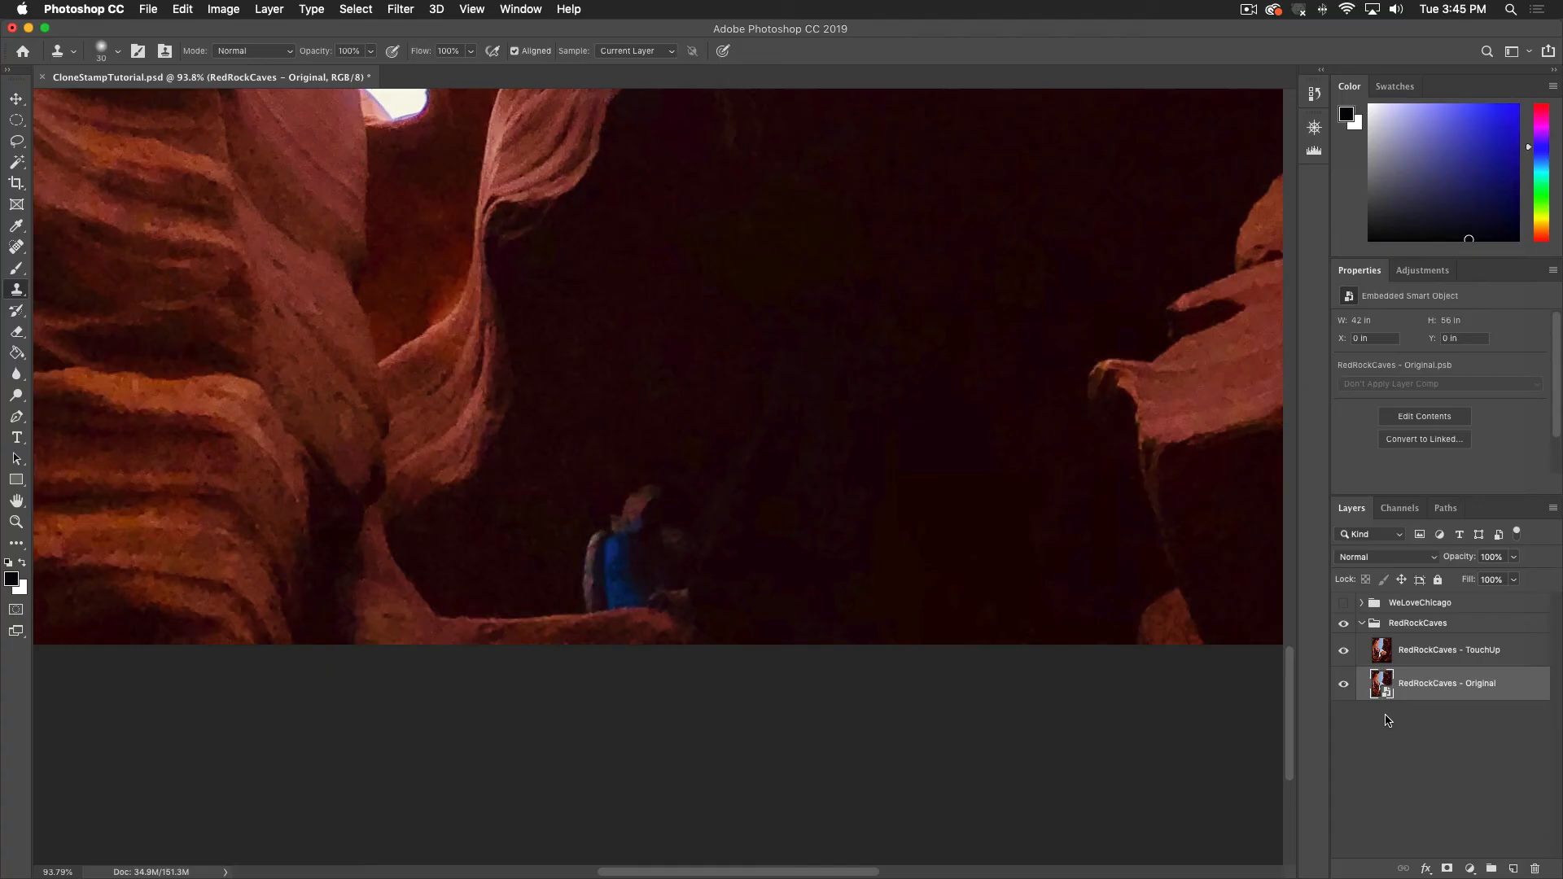
pyautogui.click(1461, 654)
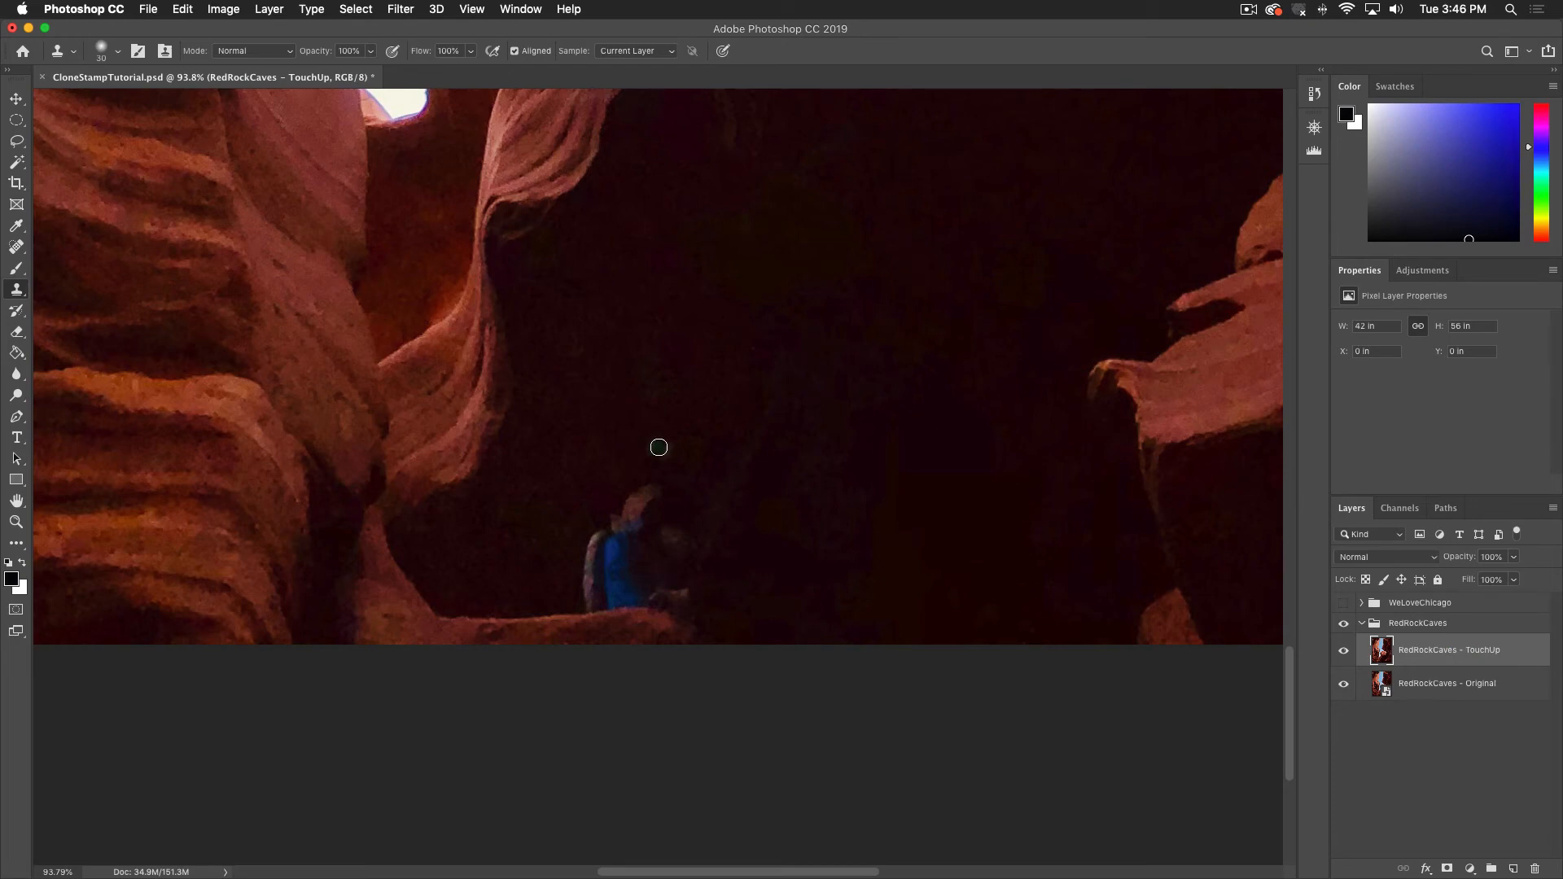
# Enlarge the Clone Stamp brush to 80 for retouching around the hiker in the blue backpack
pyautogui.press(']')
pyautogui.press(']')
pyautogui.press(']')
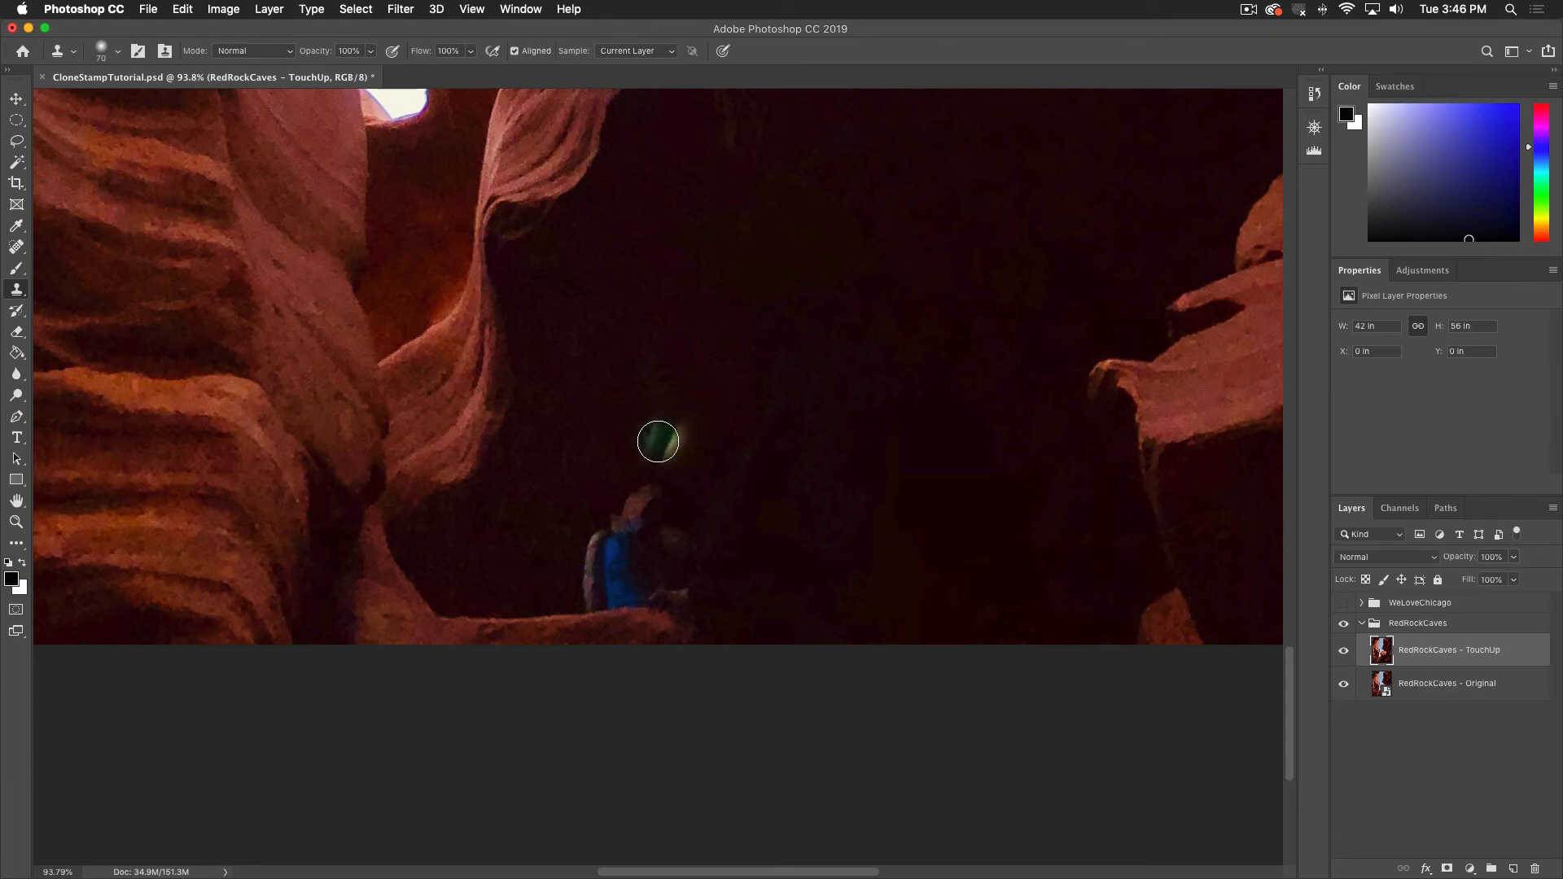
pyautogui.press(']')
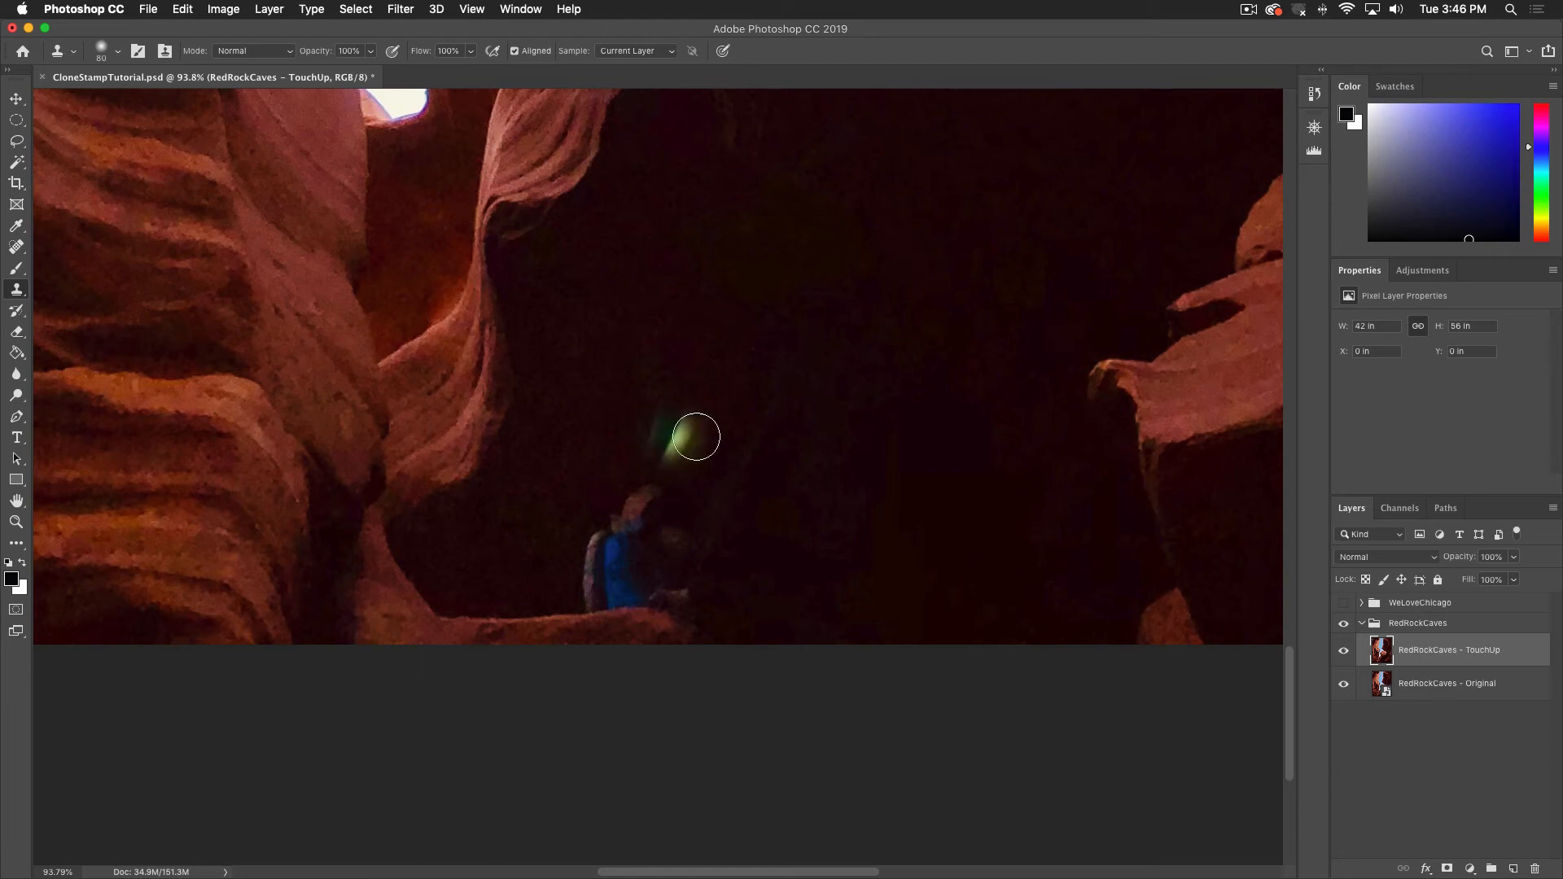
# Try to cover the hiker in one long stroke with dark cave wall cloned from beside the backpack, and undo the stroke
pyautogui.press('alt')
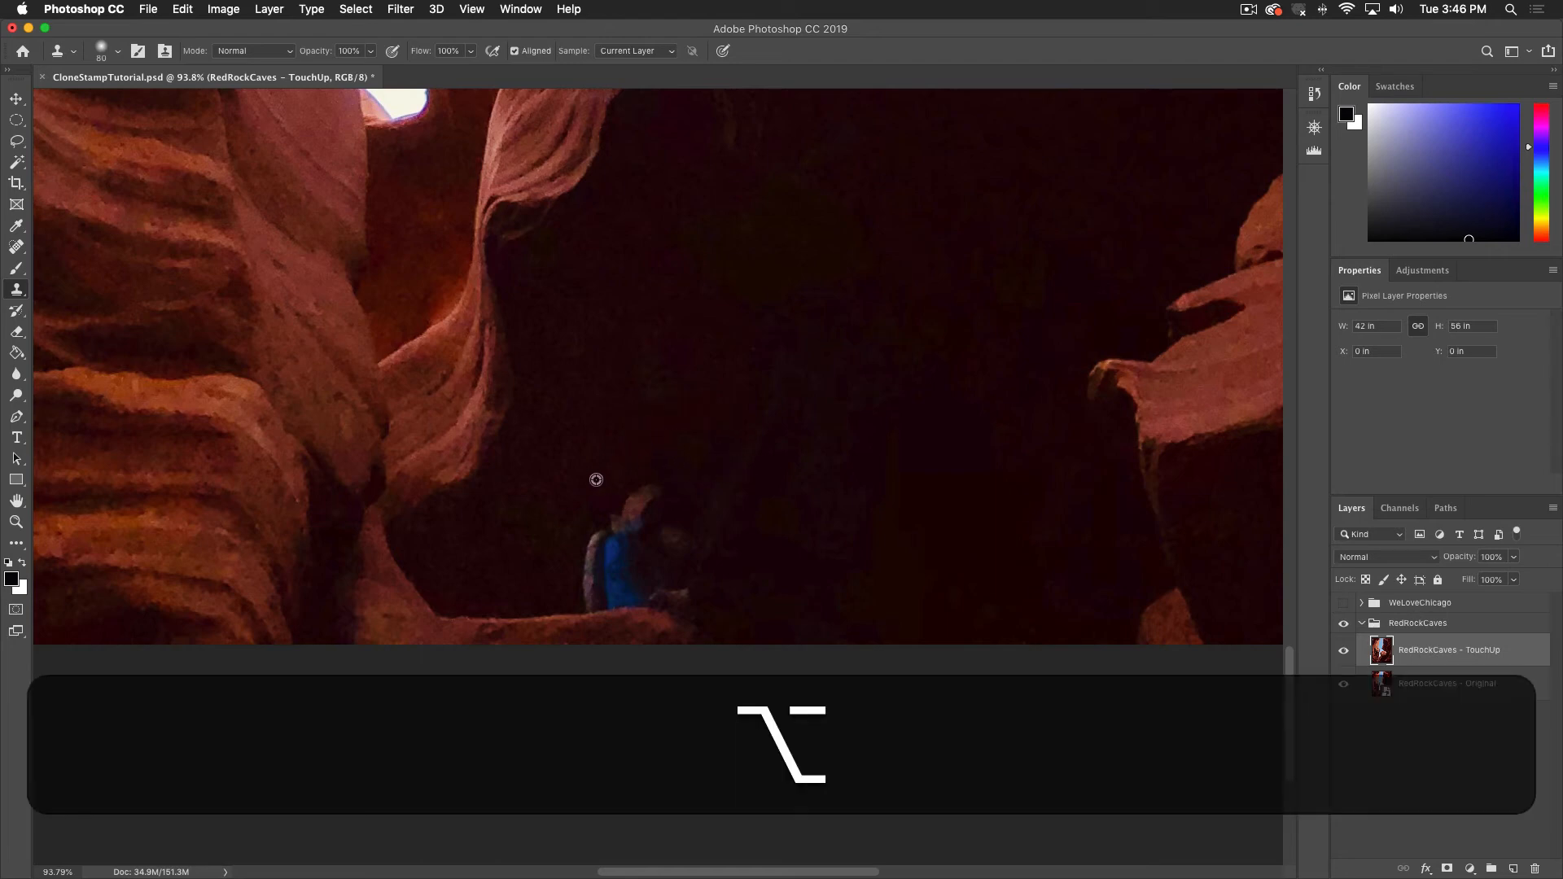
pyautogui.keyDown('alt'); pyautogui.click(535, 527); pyautogui.keyUp('alt')
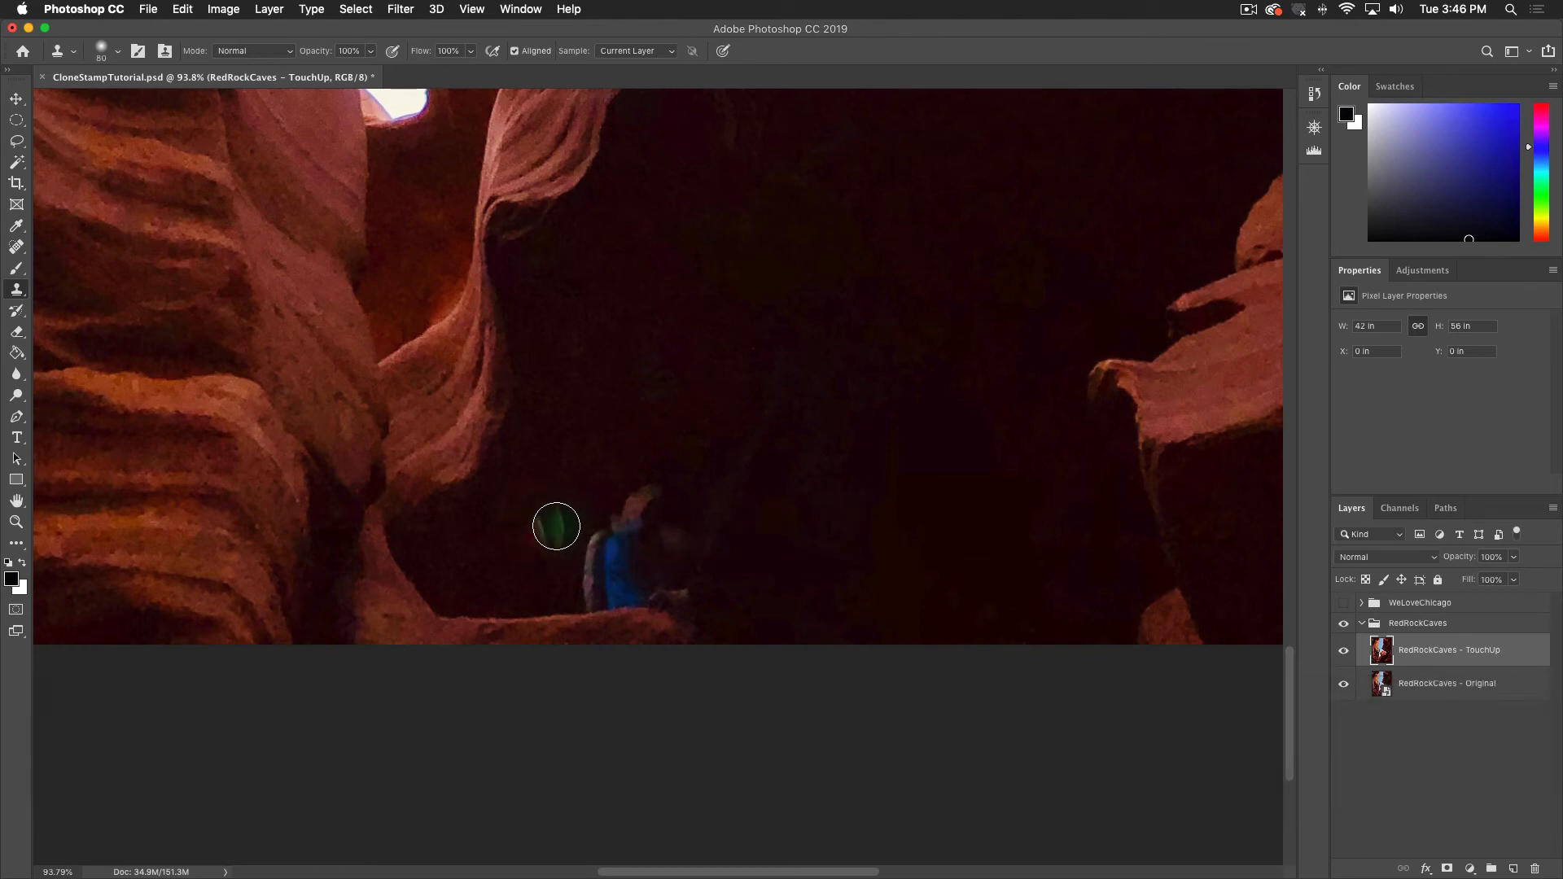
pyautogui.press('alt')
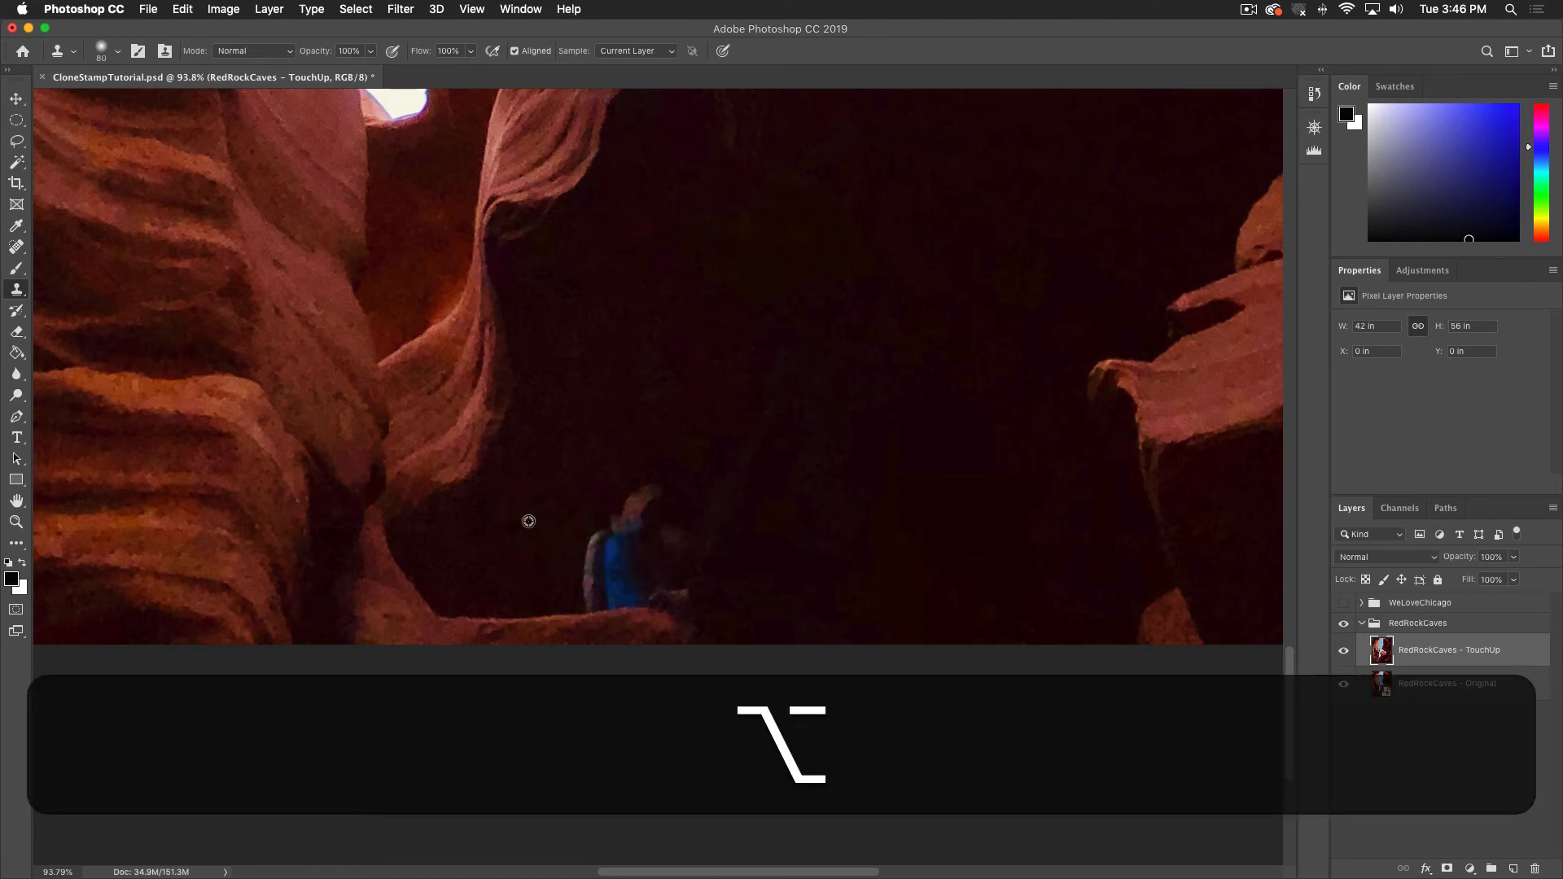
pyautogui.keyDown('alt'); pyautogui.click(528, 522); pyautogui.keyUp('alt')
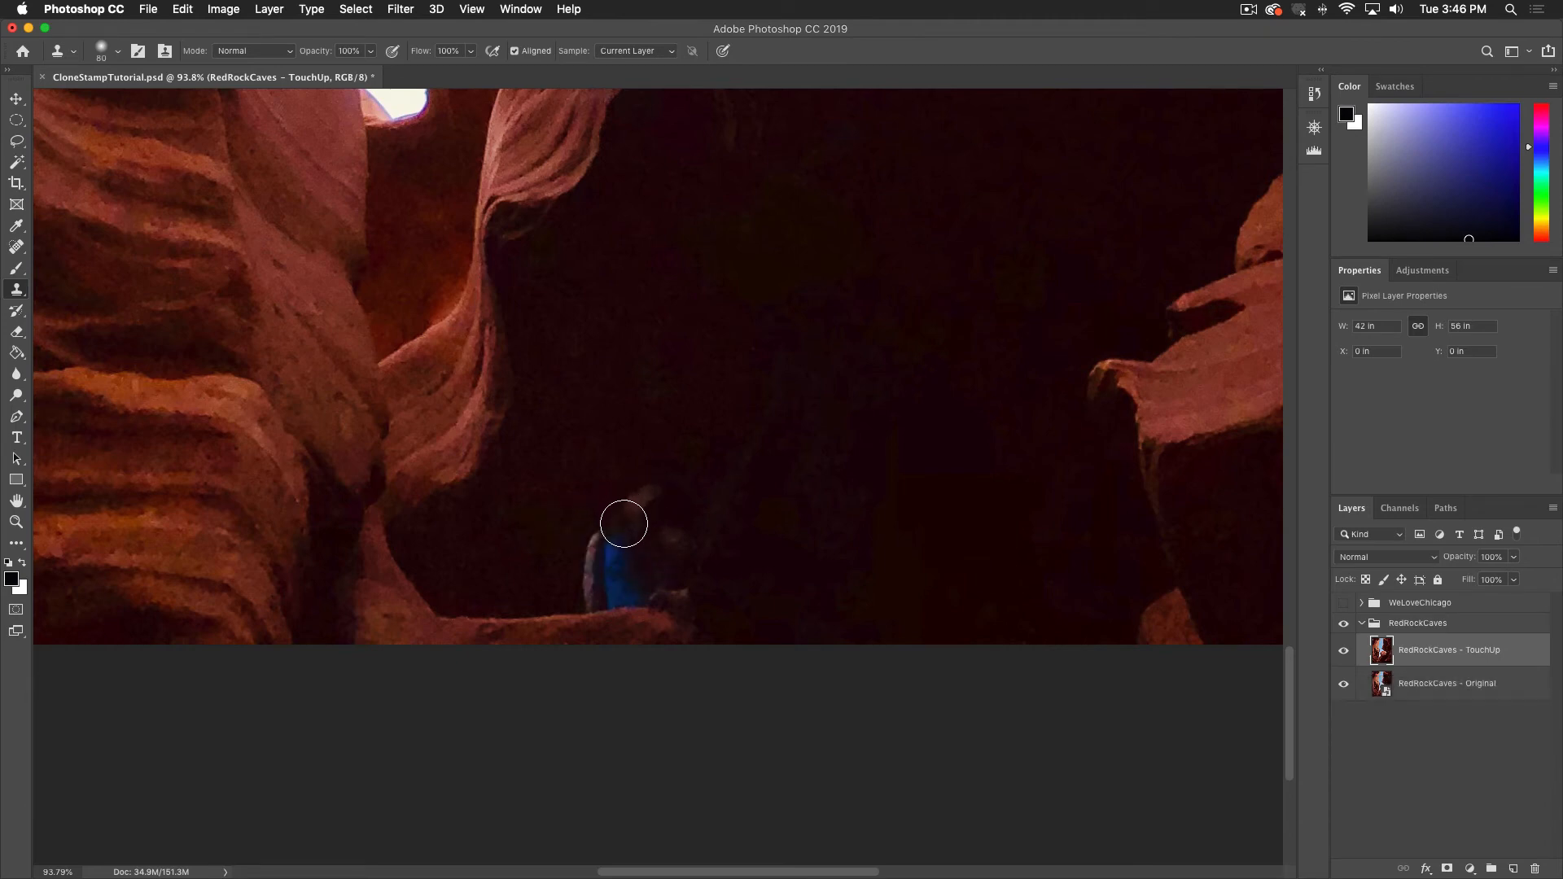
pyautogui.moveTo(623, 524)
pyautogui.mouseDown()
pyautogui.moveTo(592, 564)
pyautogui.moveTo(660, 495)
pyautogui.moveTo(637, 506)
pyautogui.moveTo(672, 527)
pyautogui.moveTo(567, 526)
pyautogui.moveTo(719, 551)
pyautogui.mouseUp()
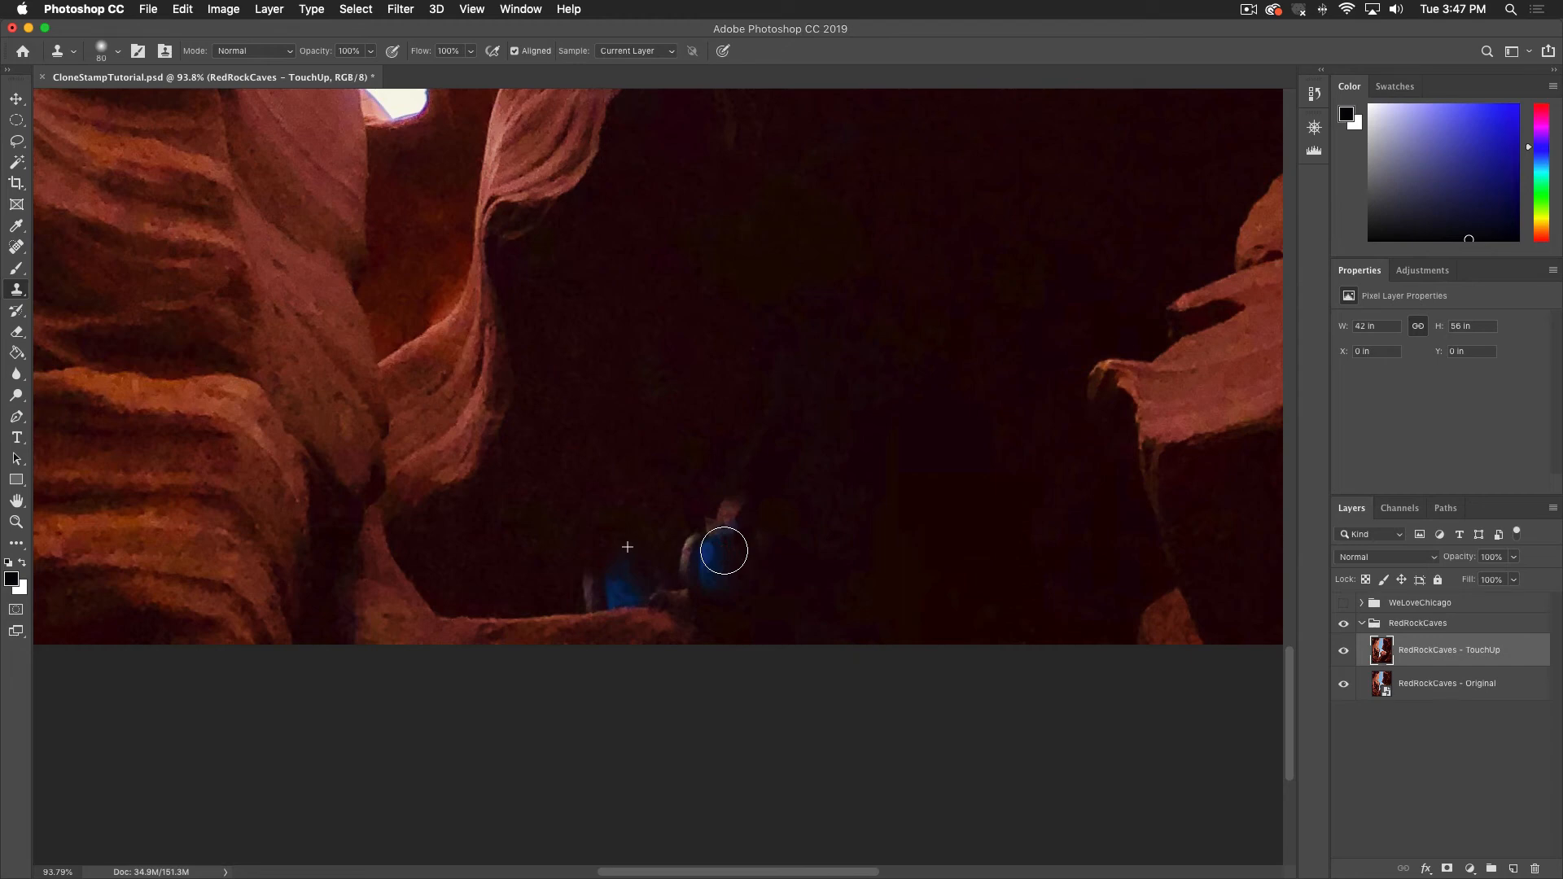
pyautogui.press('super+z')
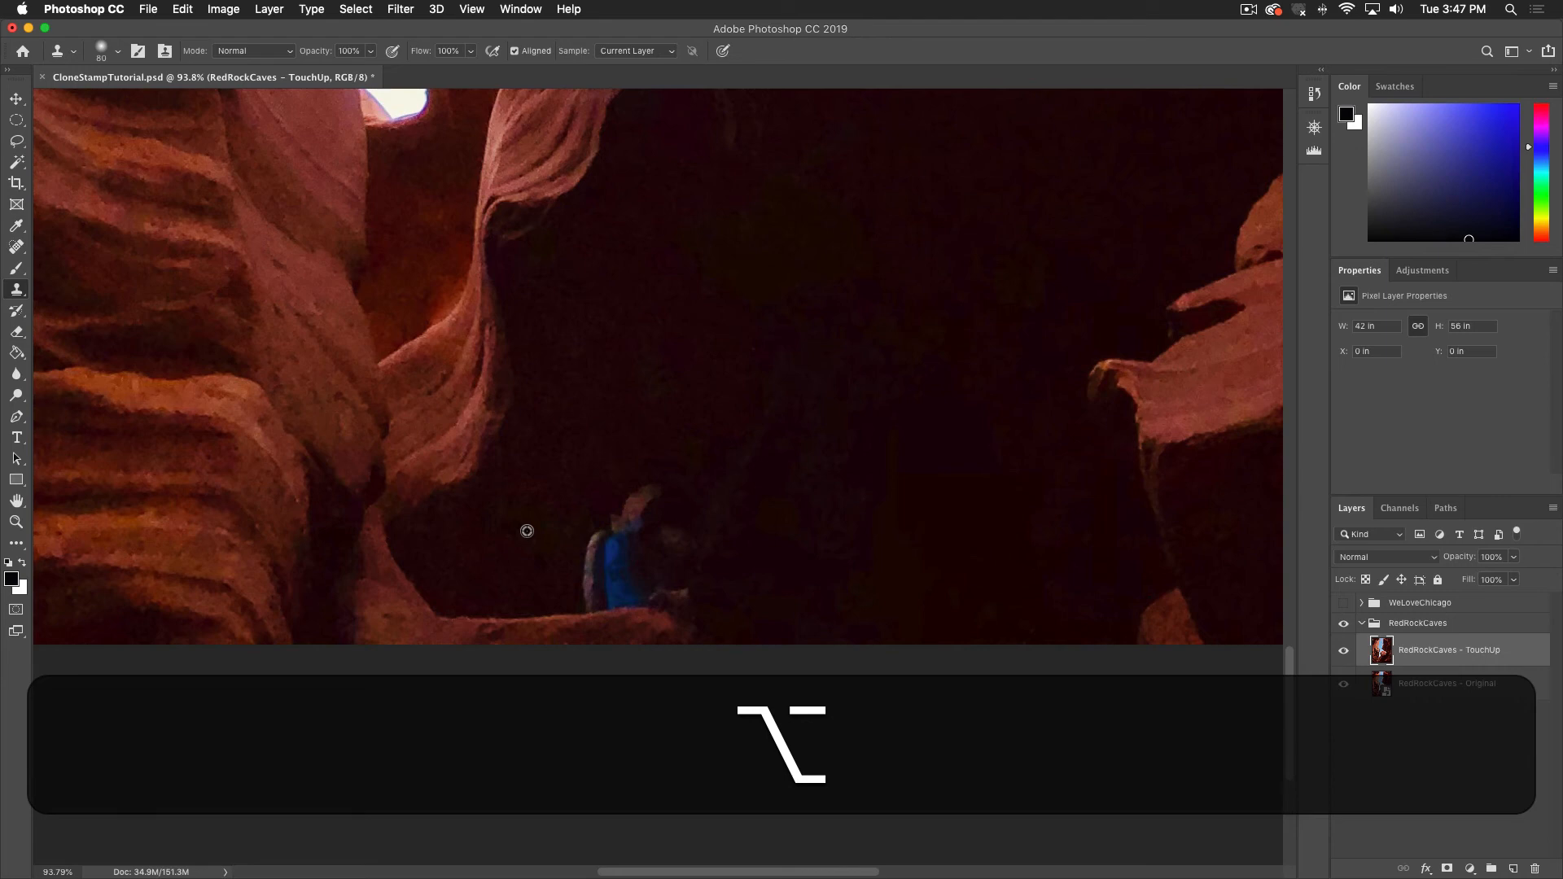
# Clone dark cave wall over the hiker's head and blue backpack, and rebuild the rock ledge's upper edge beneath them
pyautogui.keyDown('alt'); pyautogui.click(526, 531); pyautogui.keyUp('alt')
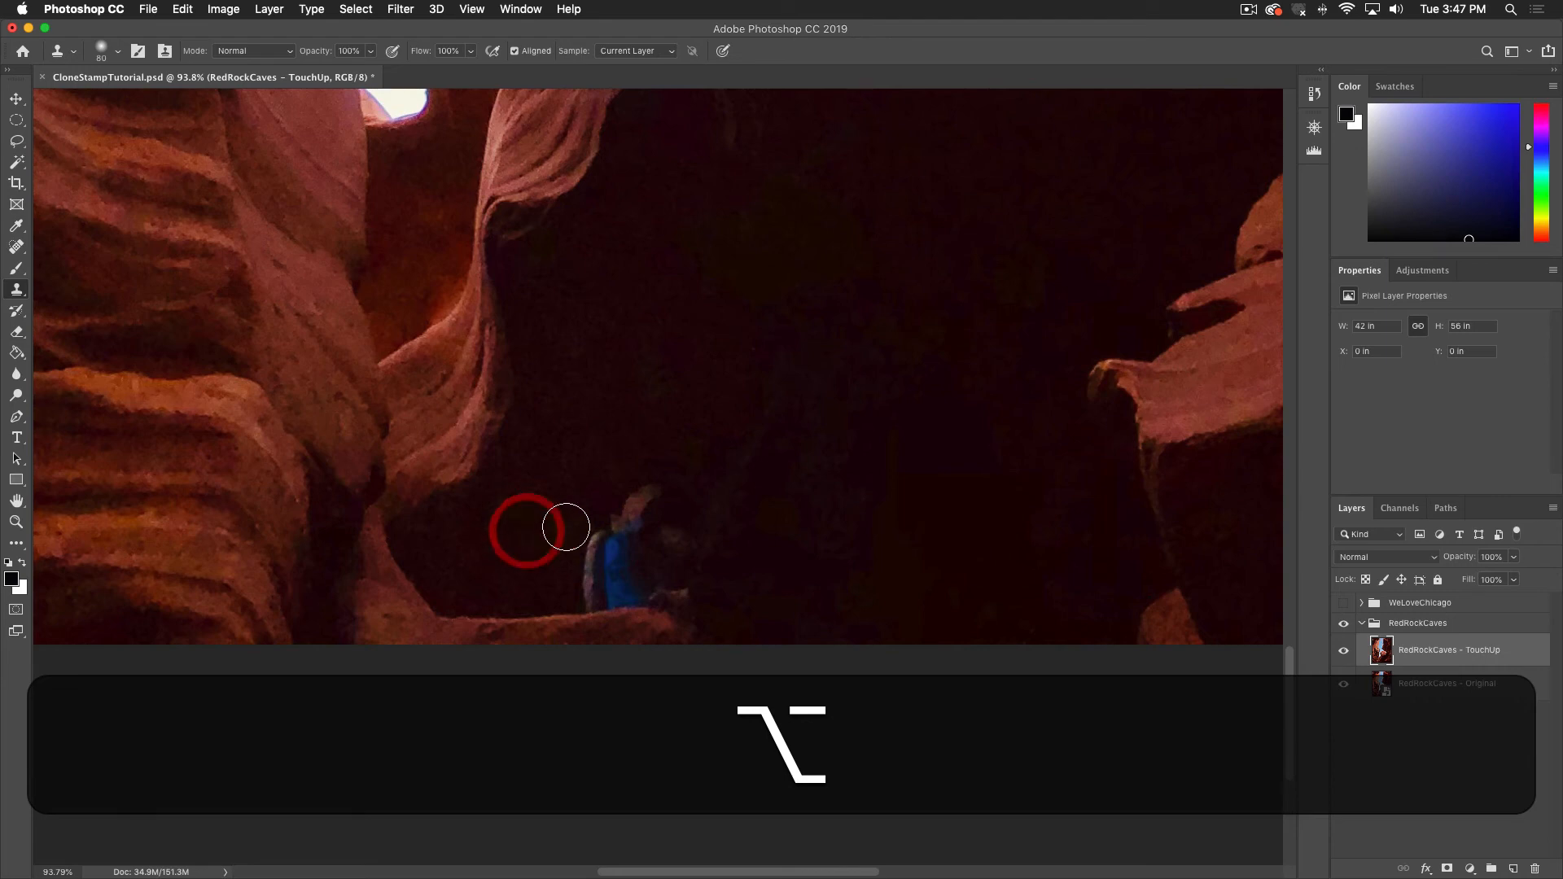
pyautogui.moveTo(627, 520)
pyautogui.mouseDown()
pyautogui.moveTo(594, 551)
pyautogui.moveTo(643, 517)
pyautogui.moveTo(628, 529)
pyautogui.mouseUp()
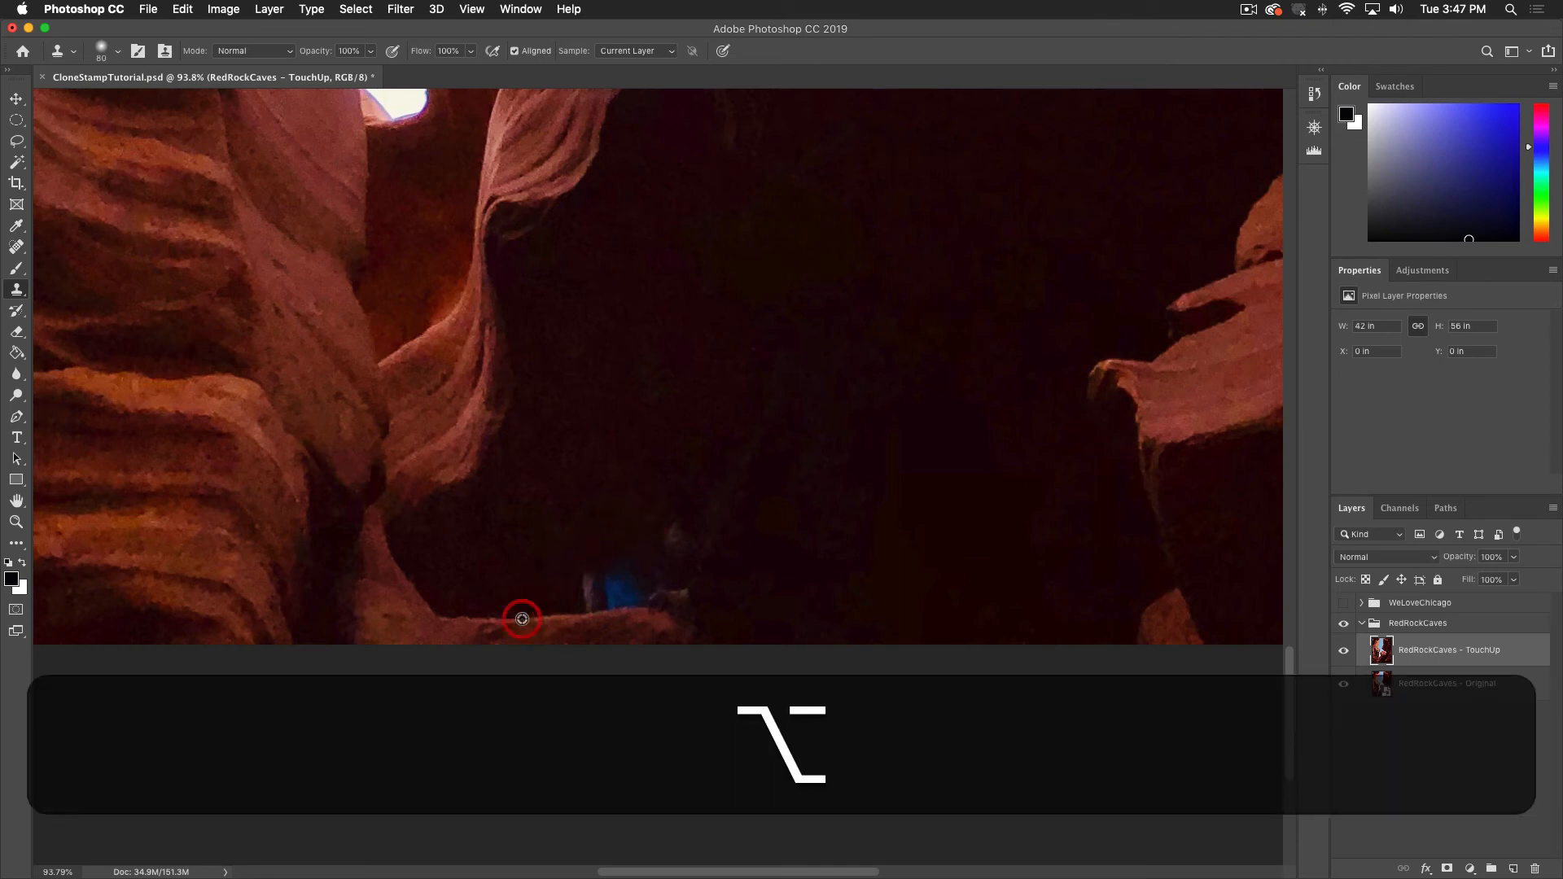
pyautogui.keyDown('alt'); pyautogui.click(522, 619); pyautogui.keyUp('alt')
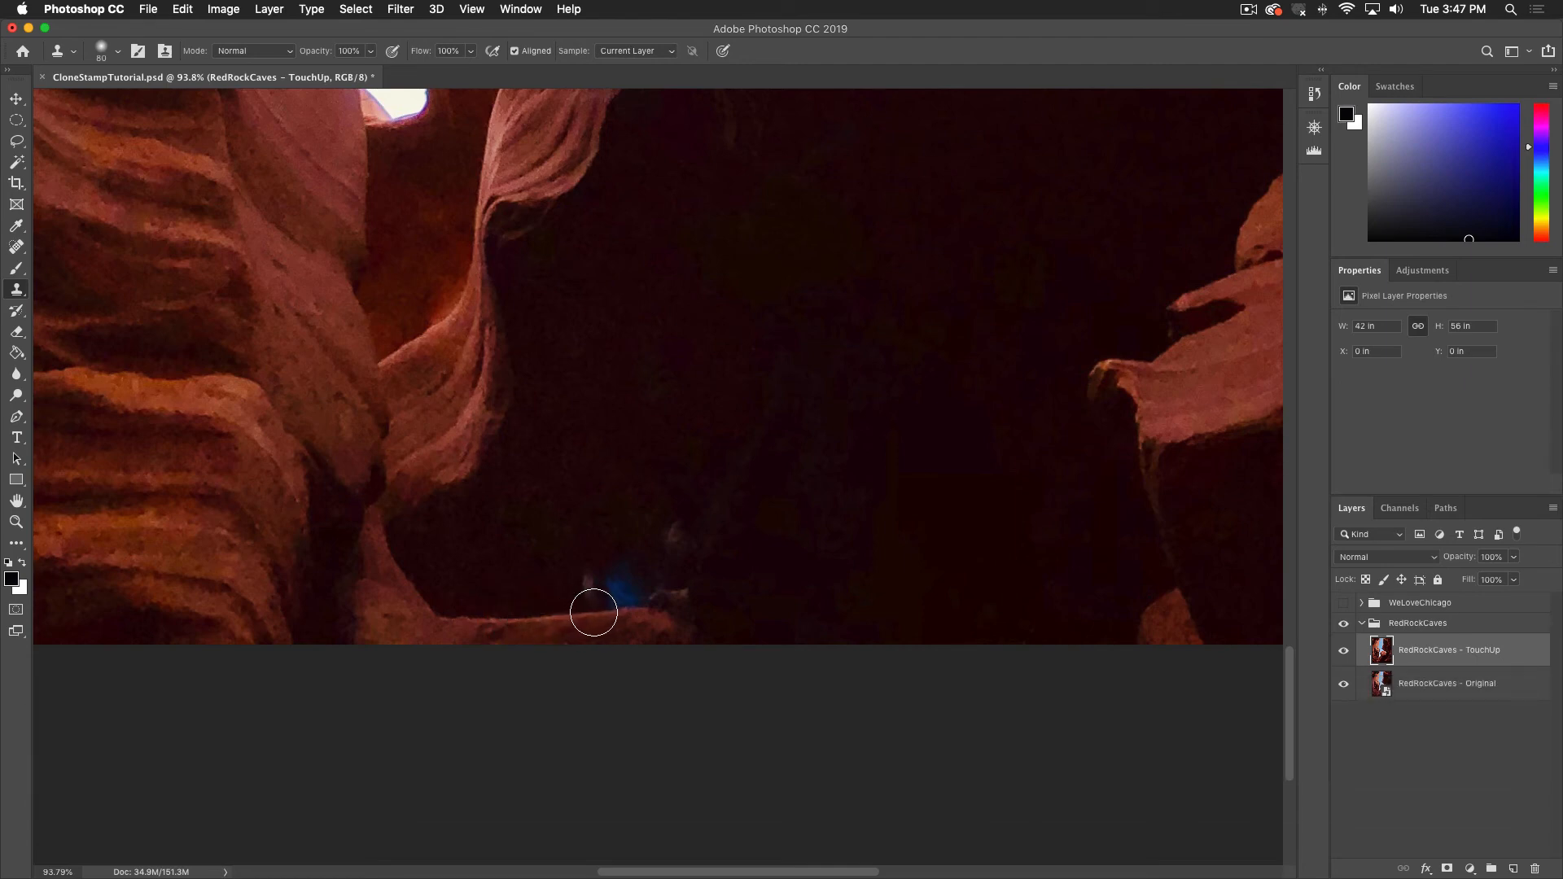
pyautogui.moveTo(594, 612)
pyautogui.mouseDown()
pyautogui.moveTo(599, 546)
pyautogui.moveTo(620, 565)
pyautogui.moveTo(617, 597)
pyautogui.moveTo(640, 594)
pyautogui.moveTo(641, 531)
pyautogui.mouseUp()
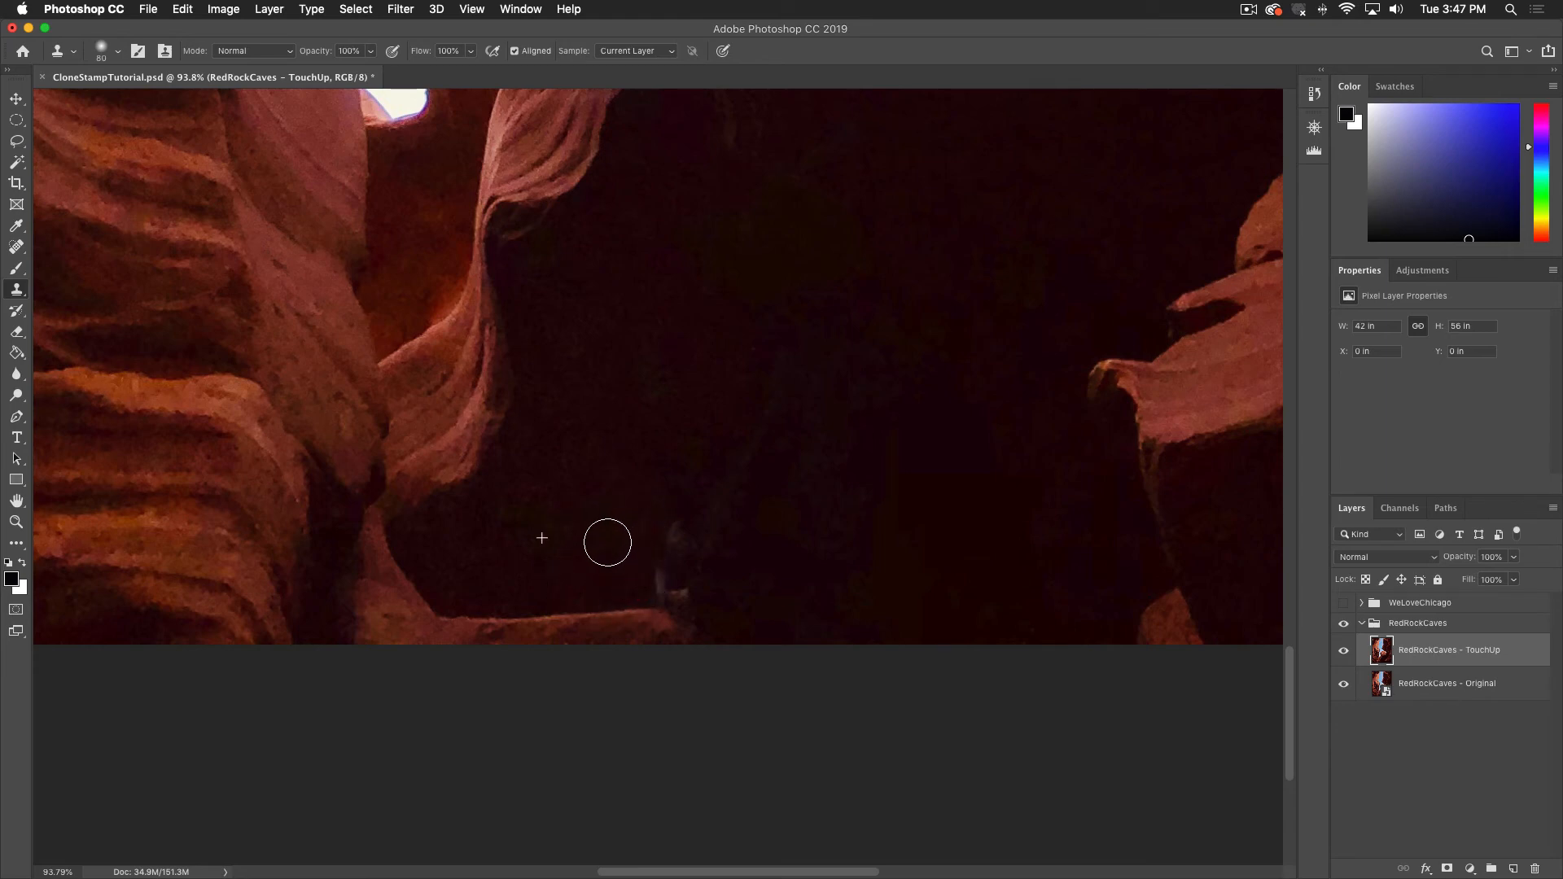
pyautogui.moveTo(625, 521); pyautogui.dragTo(639, 551)
# Clone dark wall areas over the remaining faint traces of the hiker above the end of the rock ledge
pyautogui.press('alt')
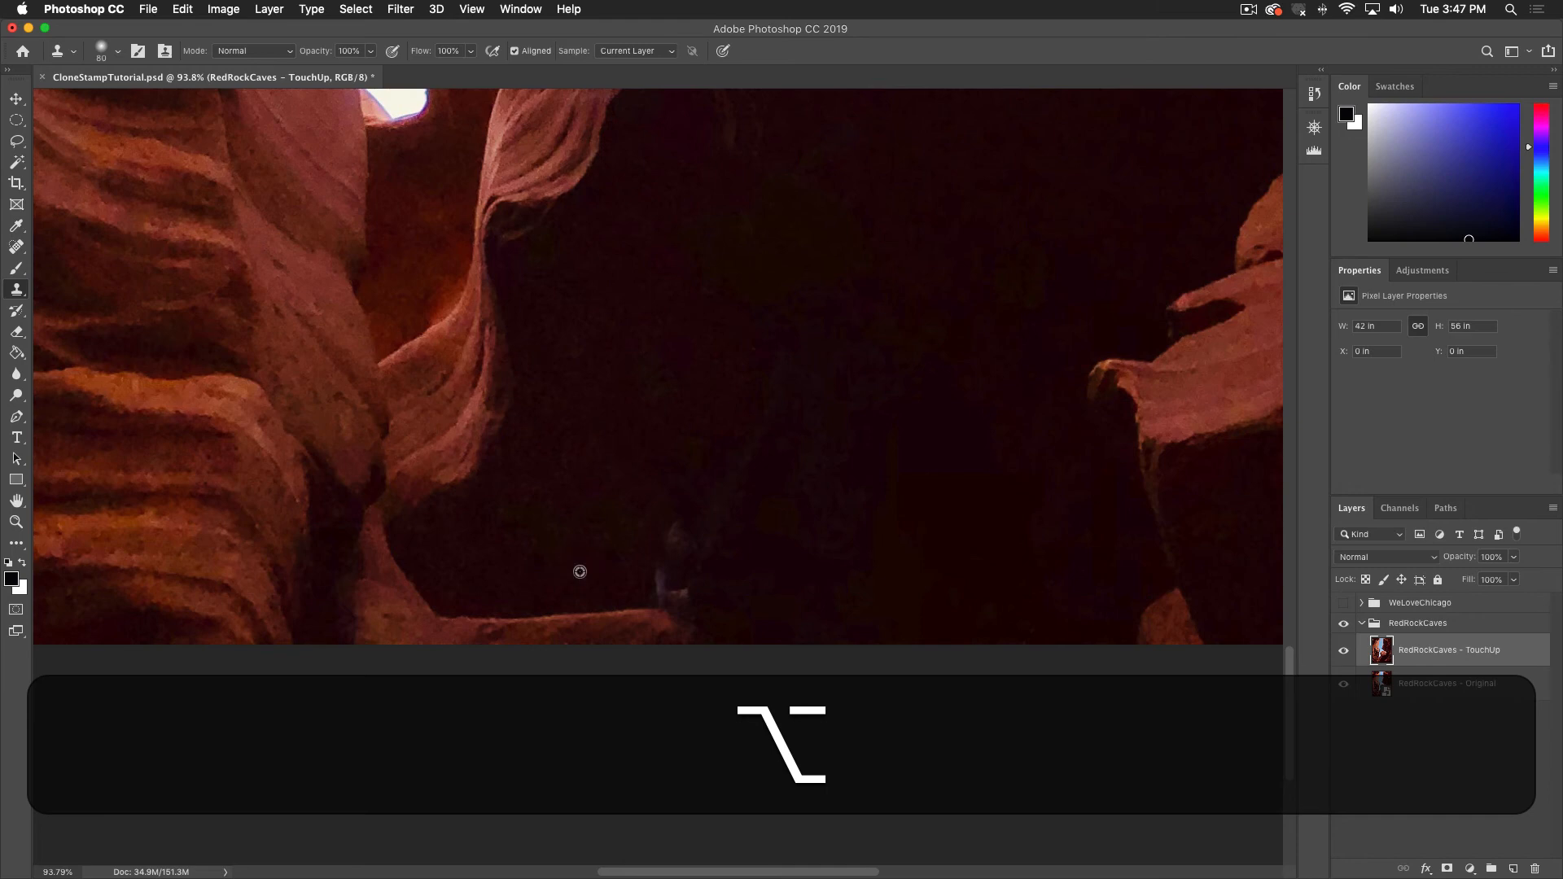
pyautogui.keyDown('alt'); pyautogui.click(572, 578); pyautogui.keyUp('alt')
pyautogui.click(613, 527)
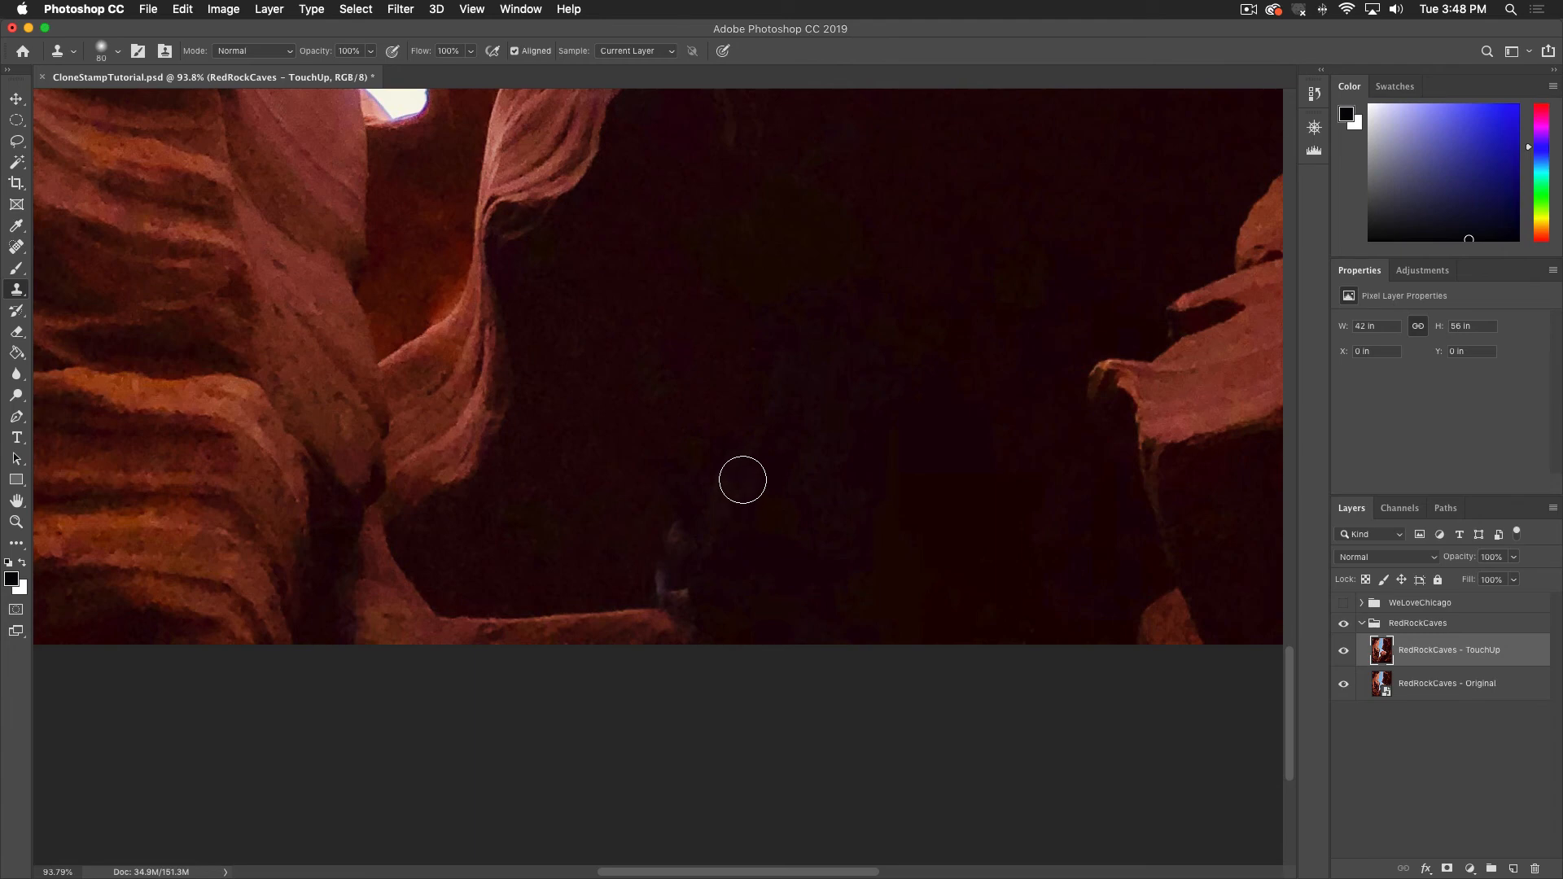
pyautogui.press('alt')
pyautogui.keyDown('alt'); pyautogui.click(733, 484); pyautogui.keyUp('alt')
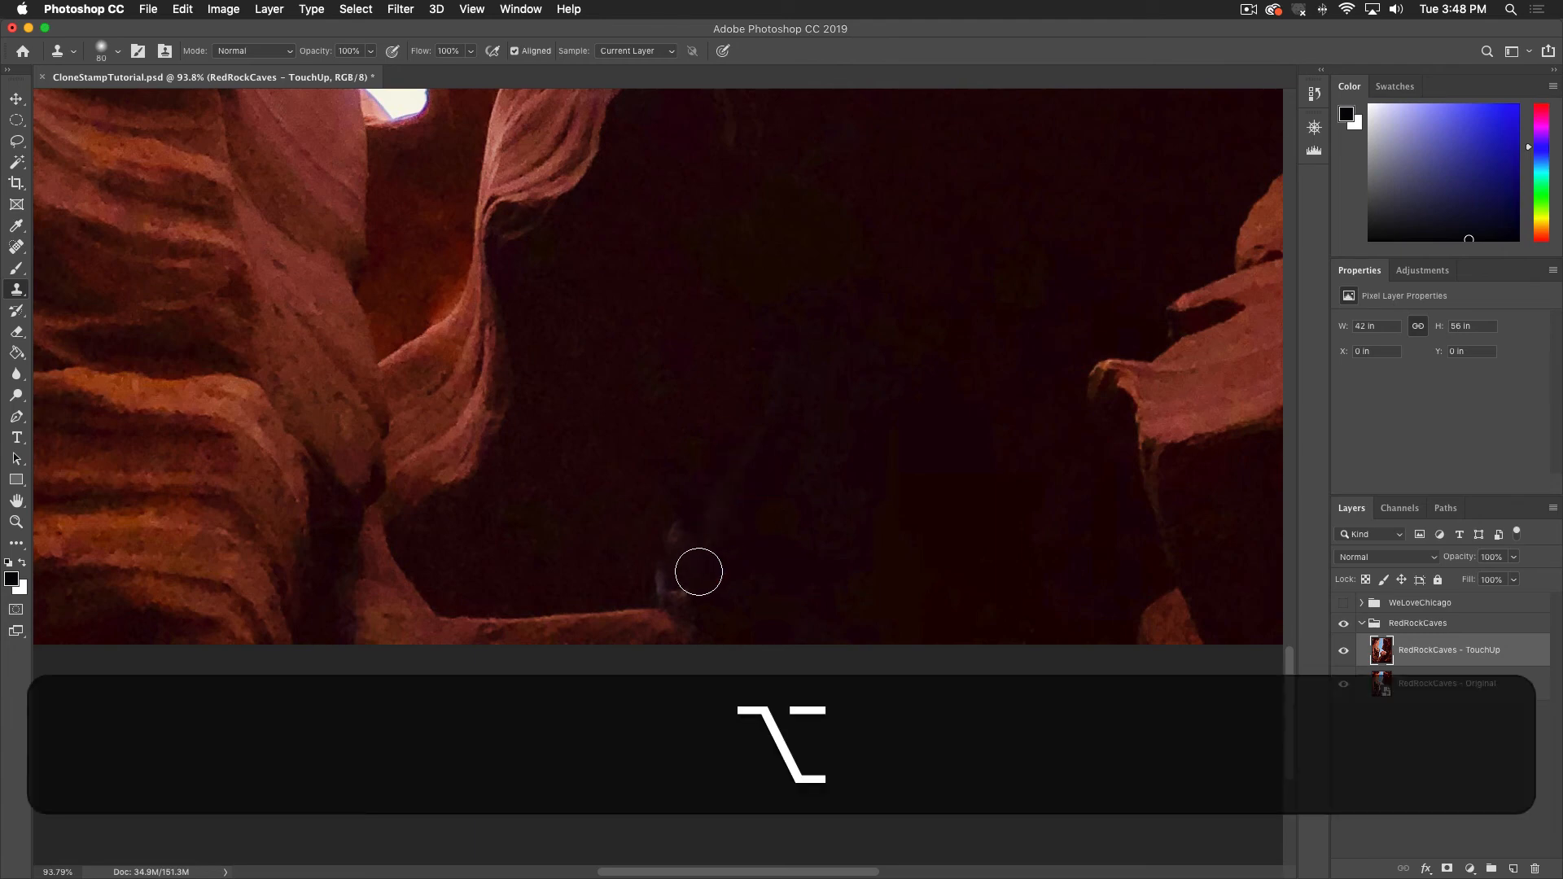
pyautogui.moveTo(689, 595)
pyautogui.mouseDown()
pyautogui.moveTo(659, 583)
pyautogui.moveTo(708, 619)
pyautogui.moveTo(683, 569)
pyautogui.moveTo(691, 527)
pyautogui.moveTo(679, 537)
pyautogui.mouseUp()
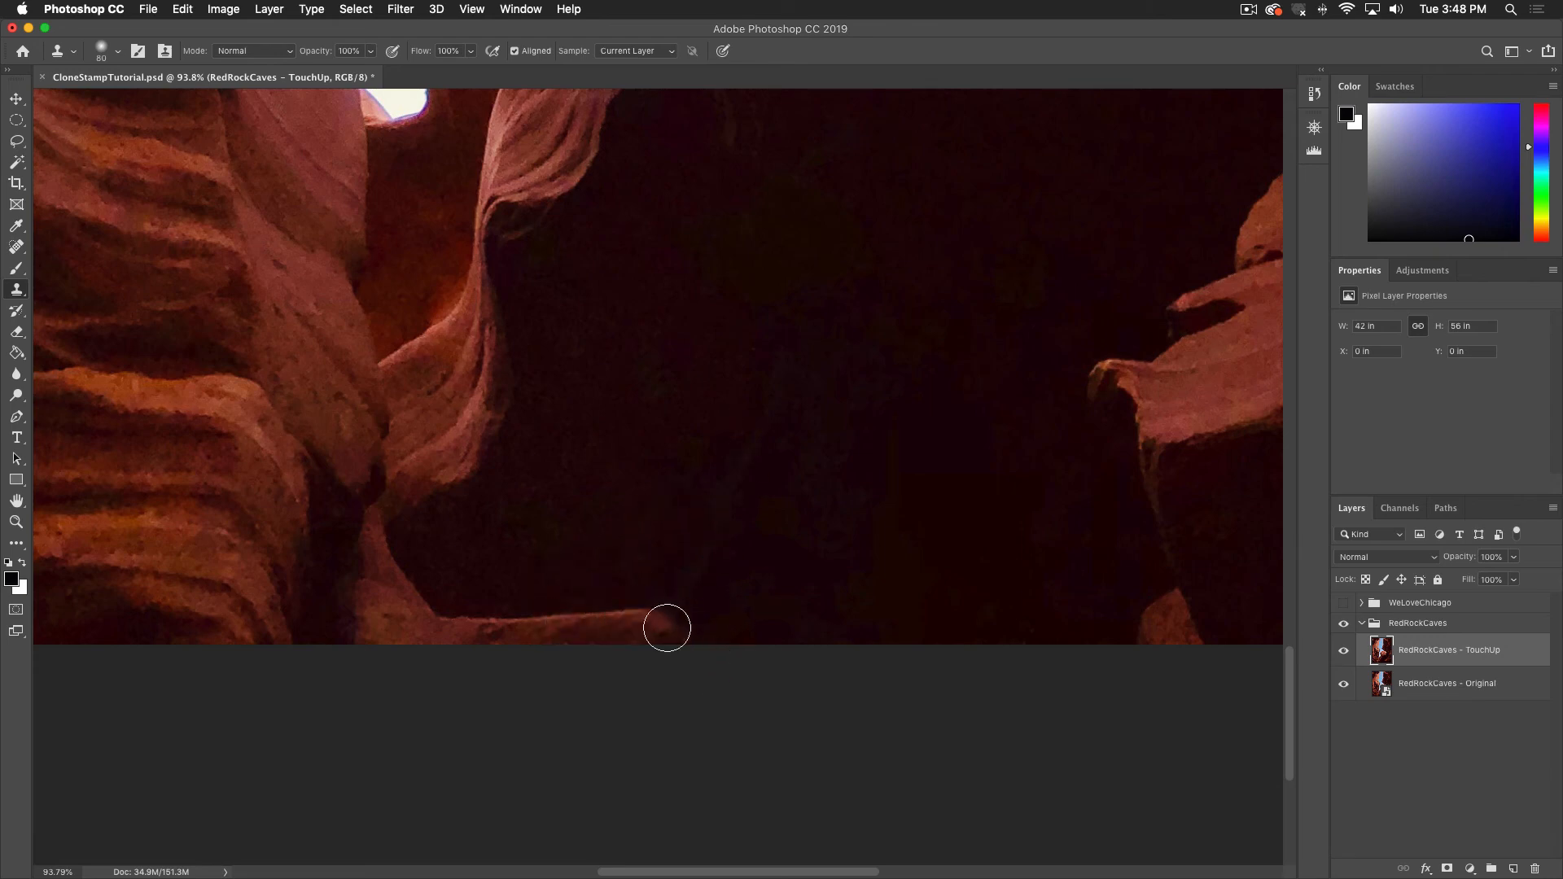
# Try to extend the rock ledge into the dark area by cloning its upper edge, and undo the extension
pyautogui.keyDown('alt'); pyautogui.click(691, 575); pyautogui.keyUp('alt')
pyautogui.press('alt')
pyautogui.keyDown('alt'); pyautogui.click(583, 613); pyautogui.keyUp('alt')
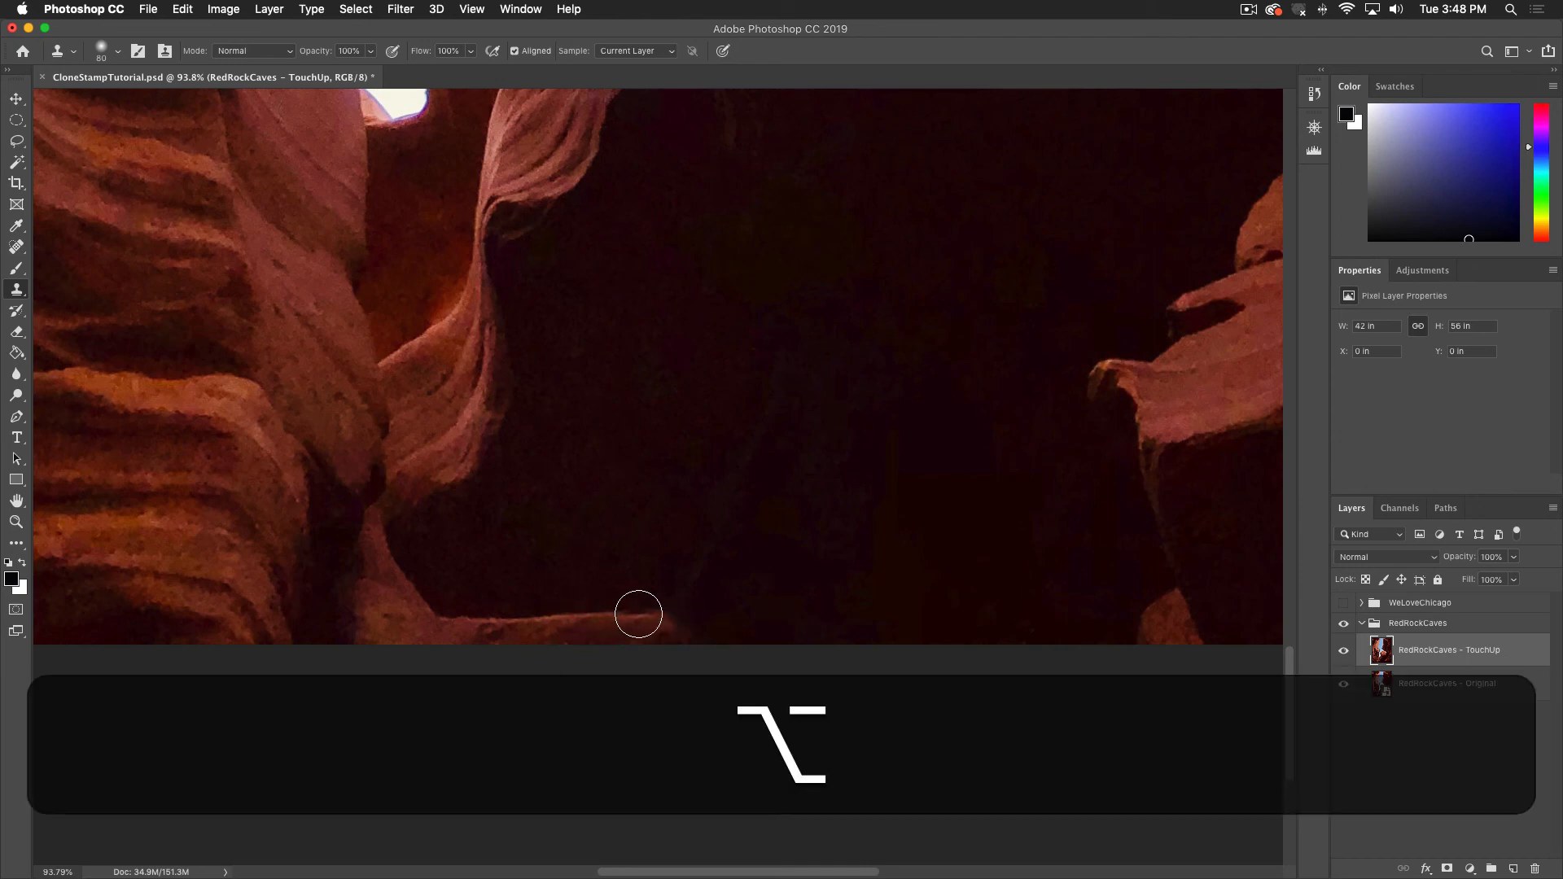
pyautogui.moveTo(638, 609); pyautogui.dragTo(747, 673)
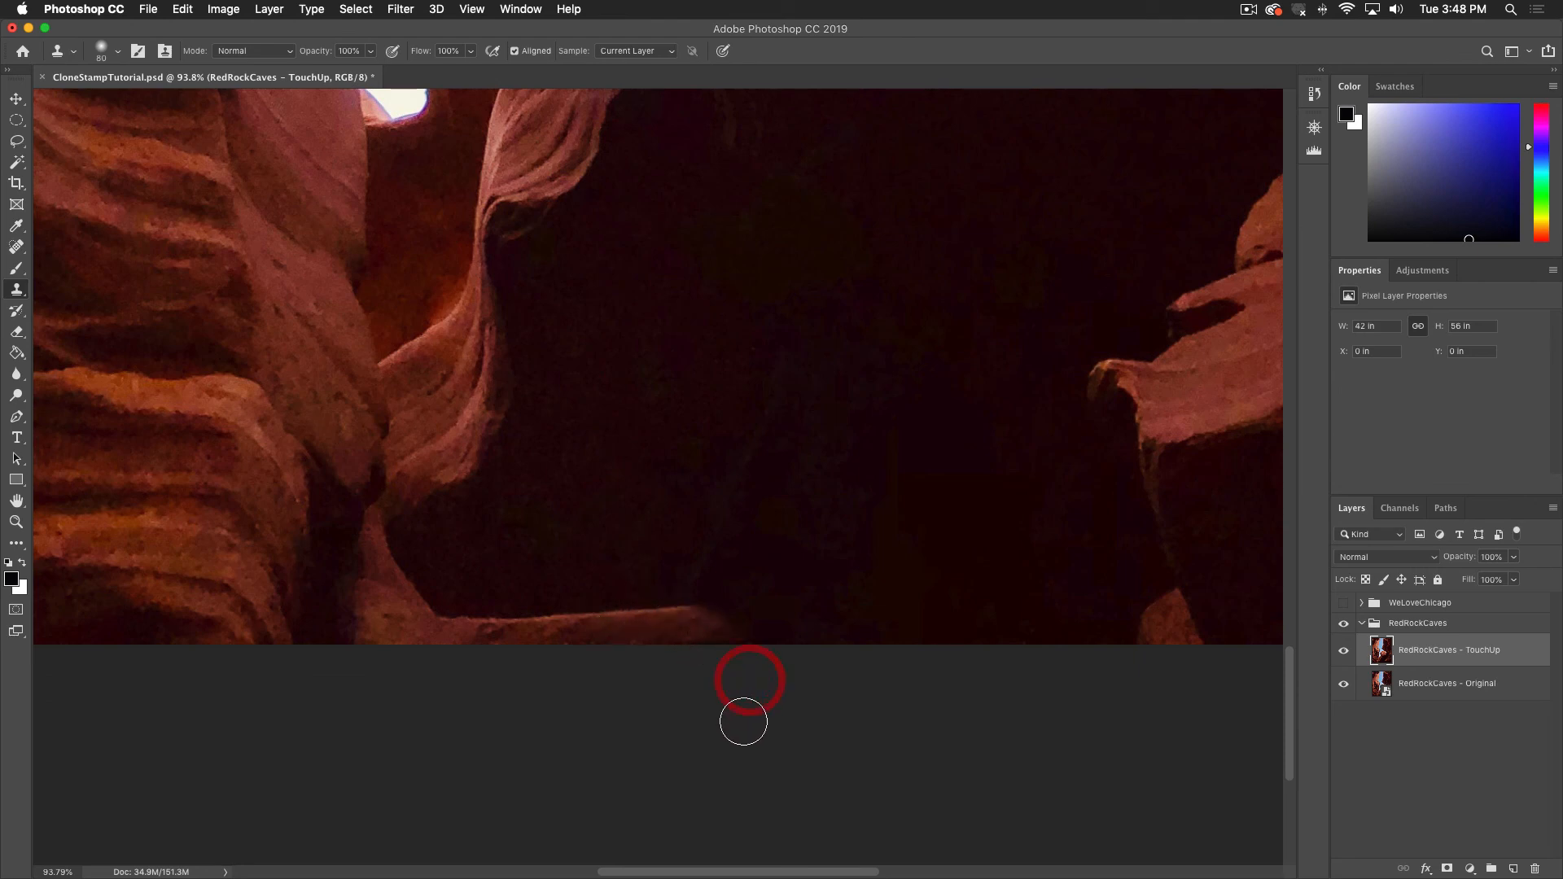
pyautogui.press('super')
pyautogui.press('super+z')
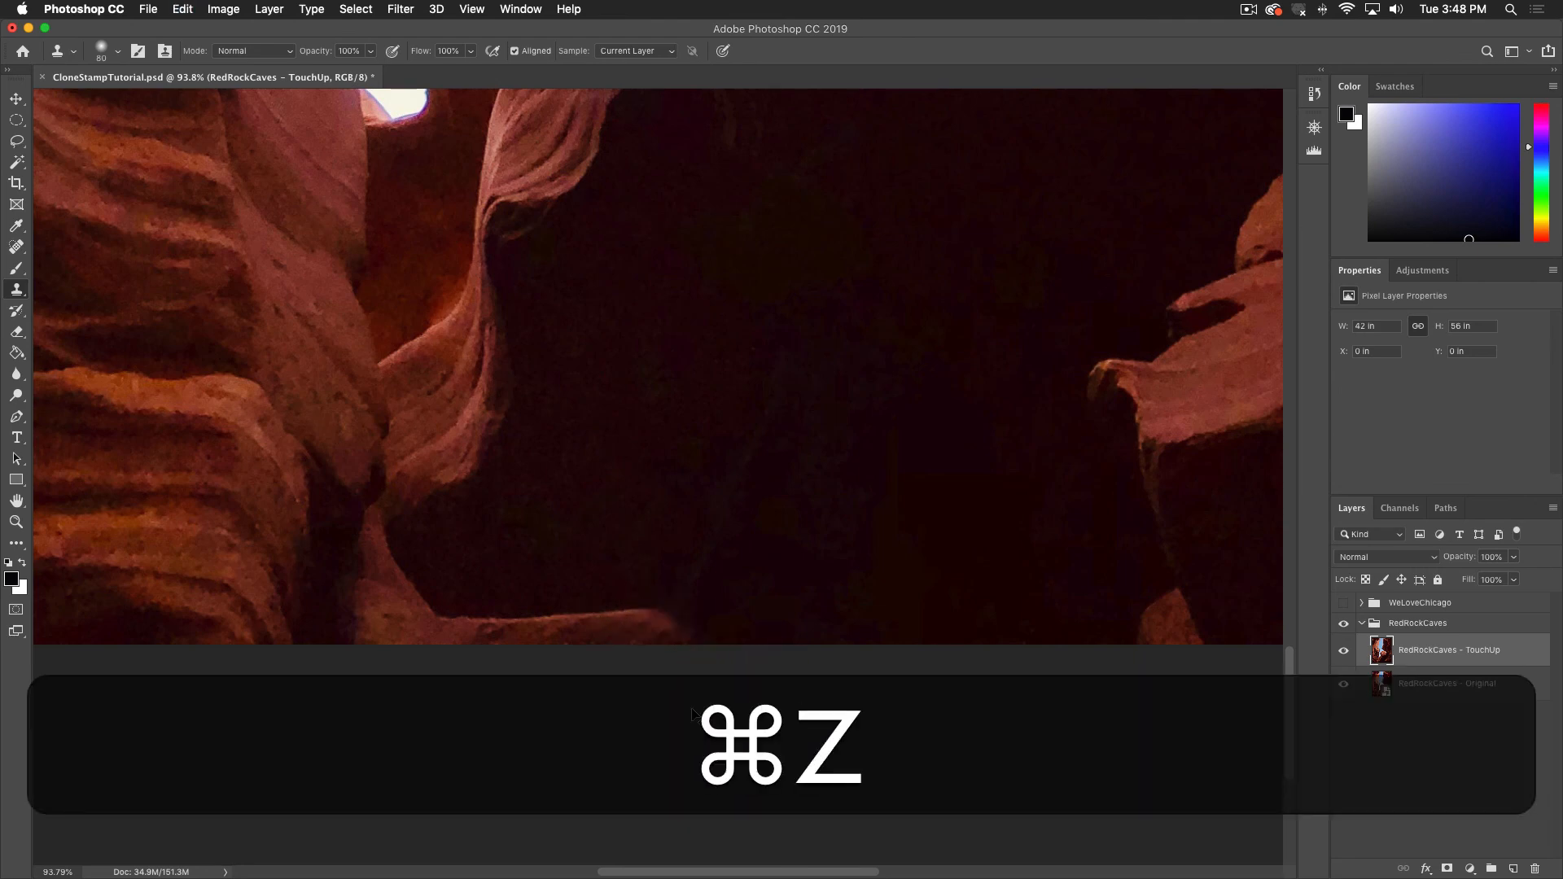
pyautogui.press('shift+super+z')
# Sample the dark wall above the ledge's tip, and raise the Clone Stamp brush hardness to 100%, backing it off slightly
pyautogui.press('alt')
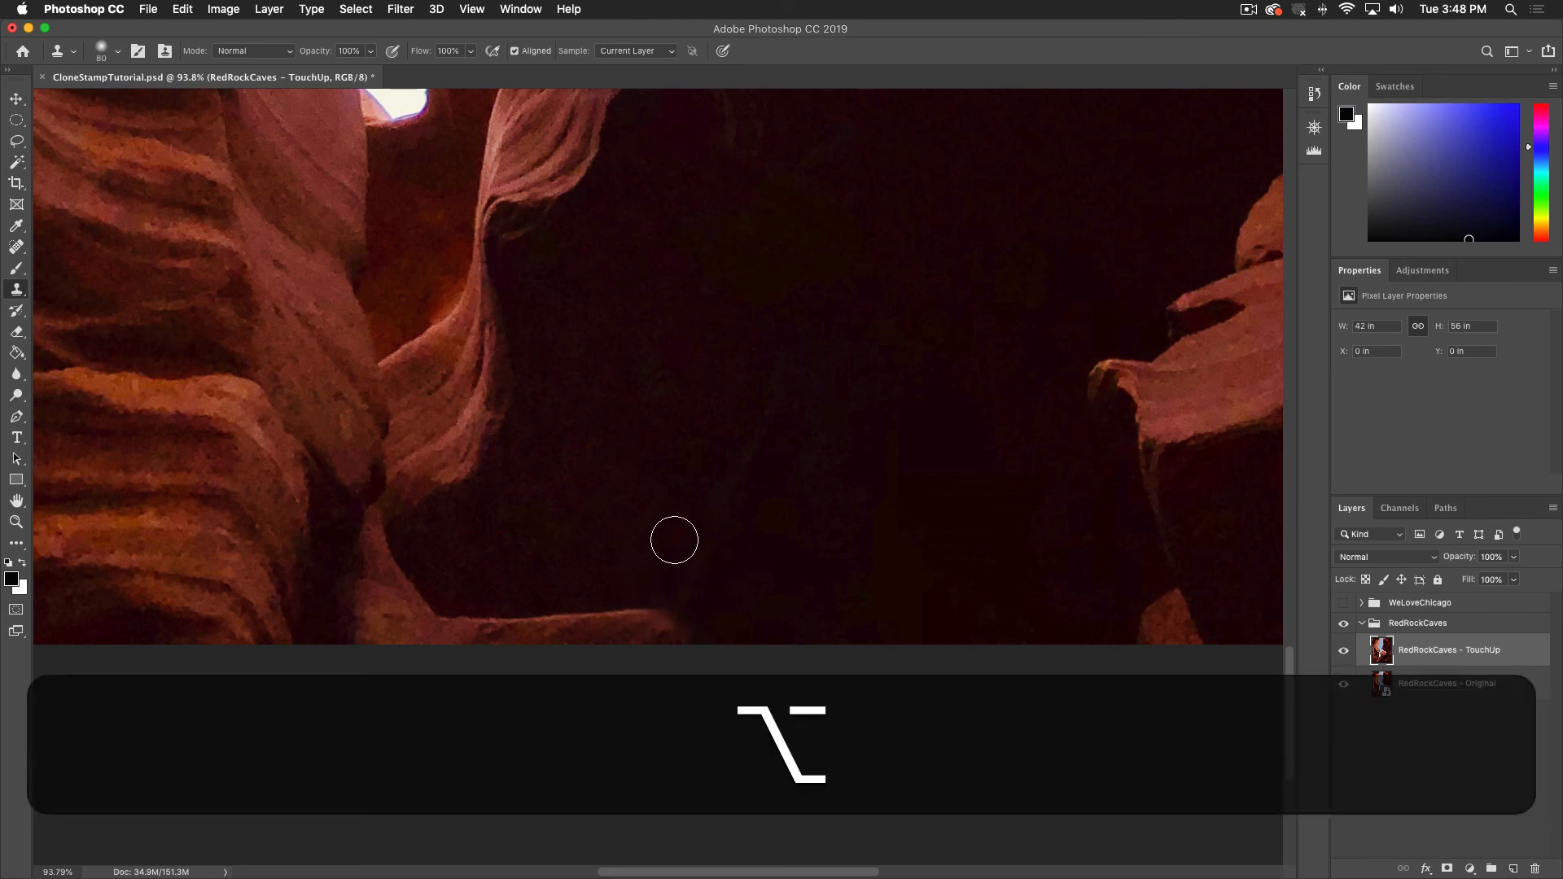
pyautogui.keyDown('alt'); pyautogui.click(669, 550); pyautogui.keyUp('alt')
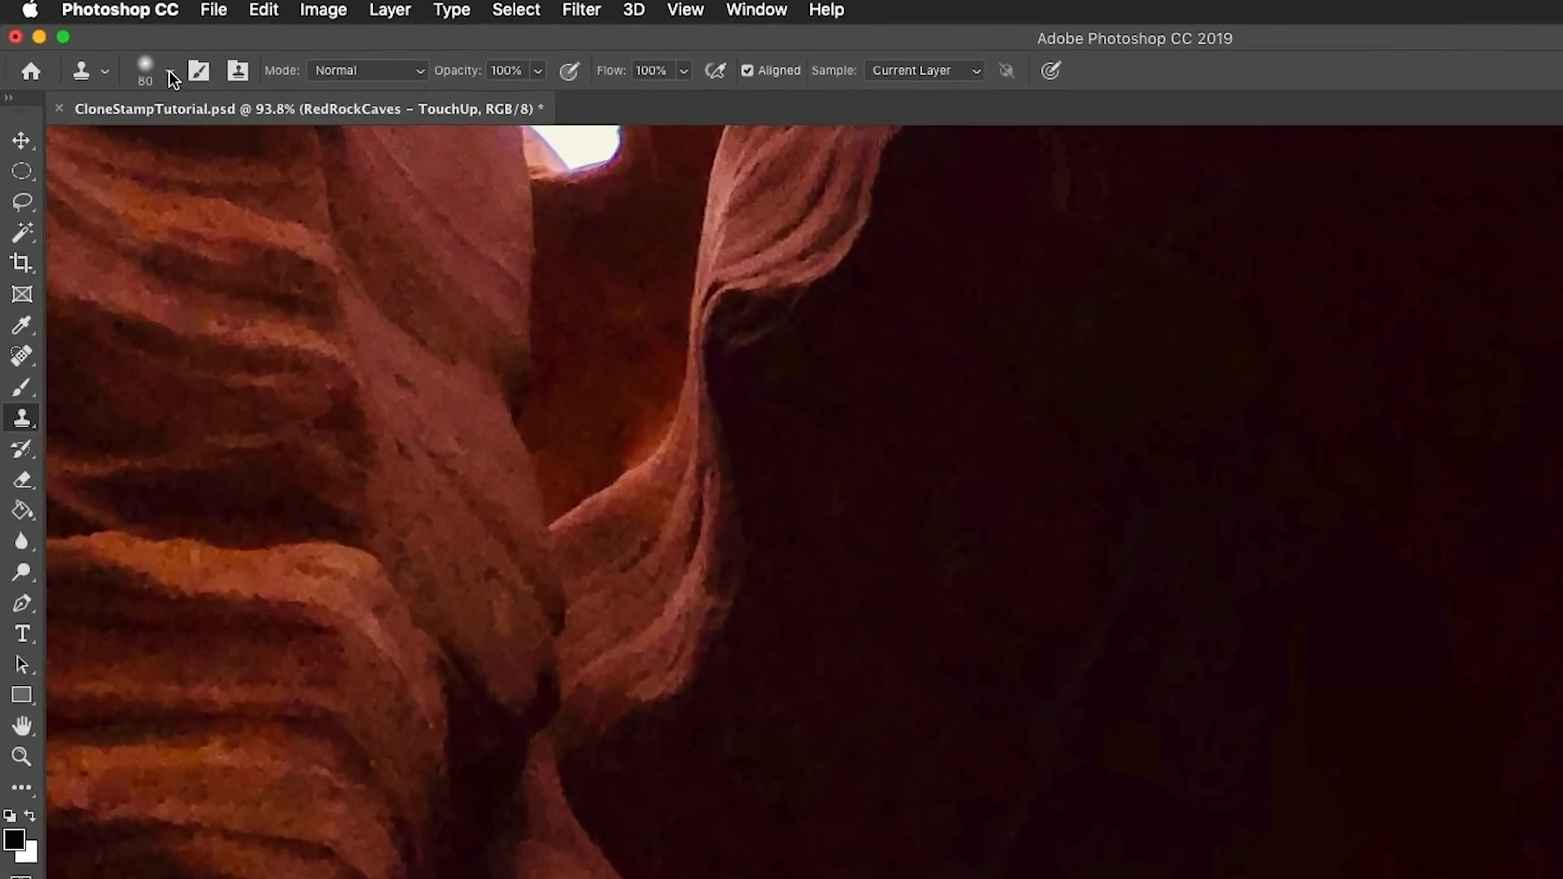
pyautogui.click(124, 54)
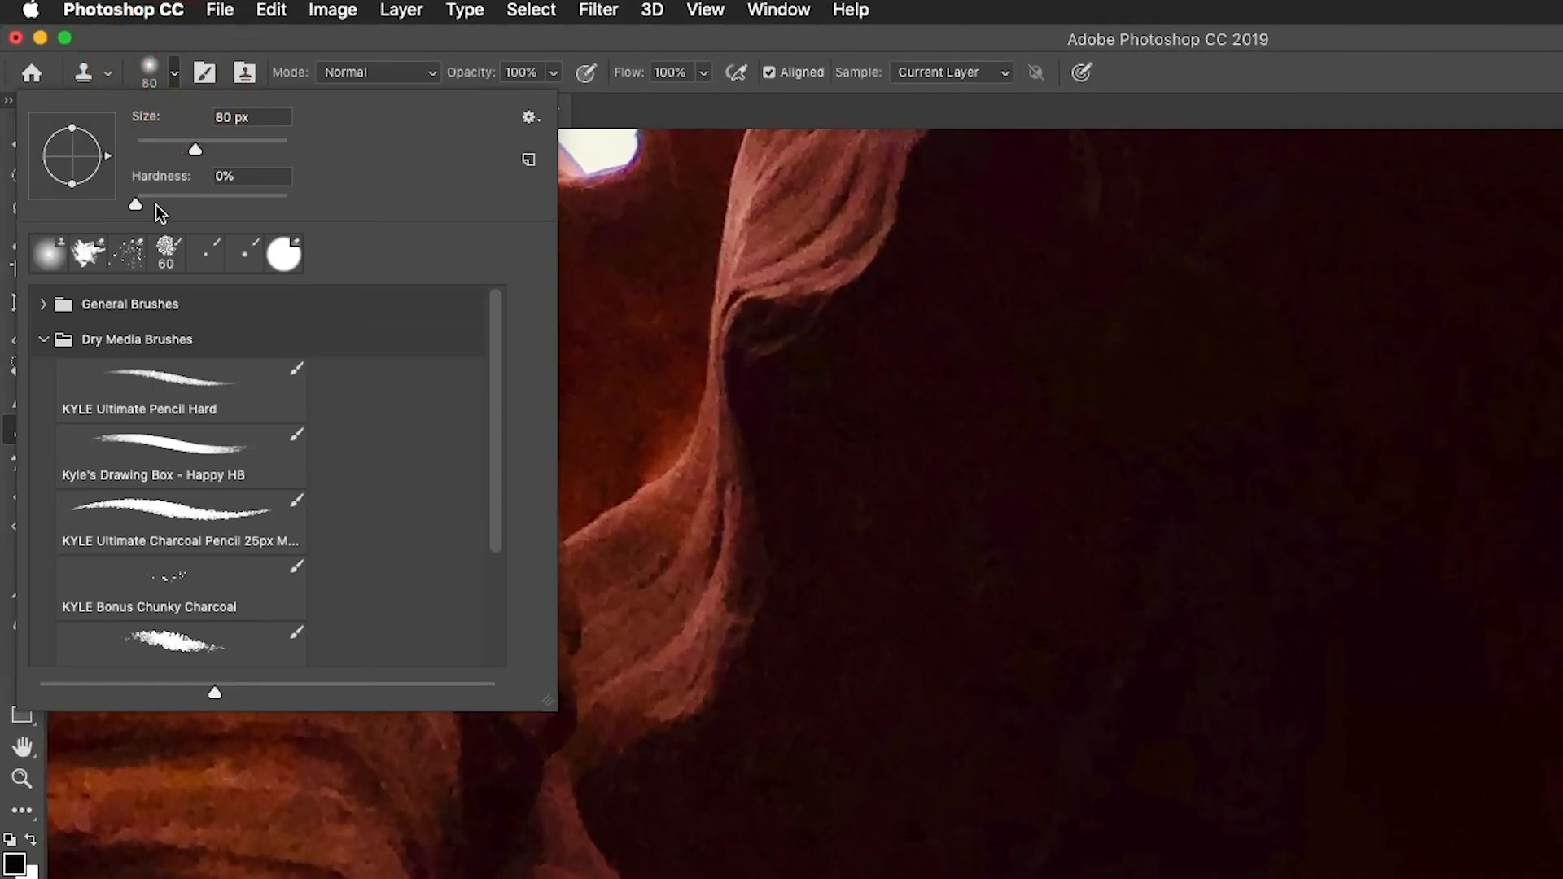
pyautogui.moveTo(155, 204); pyautogui.dragTo(358, 204)
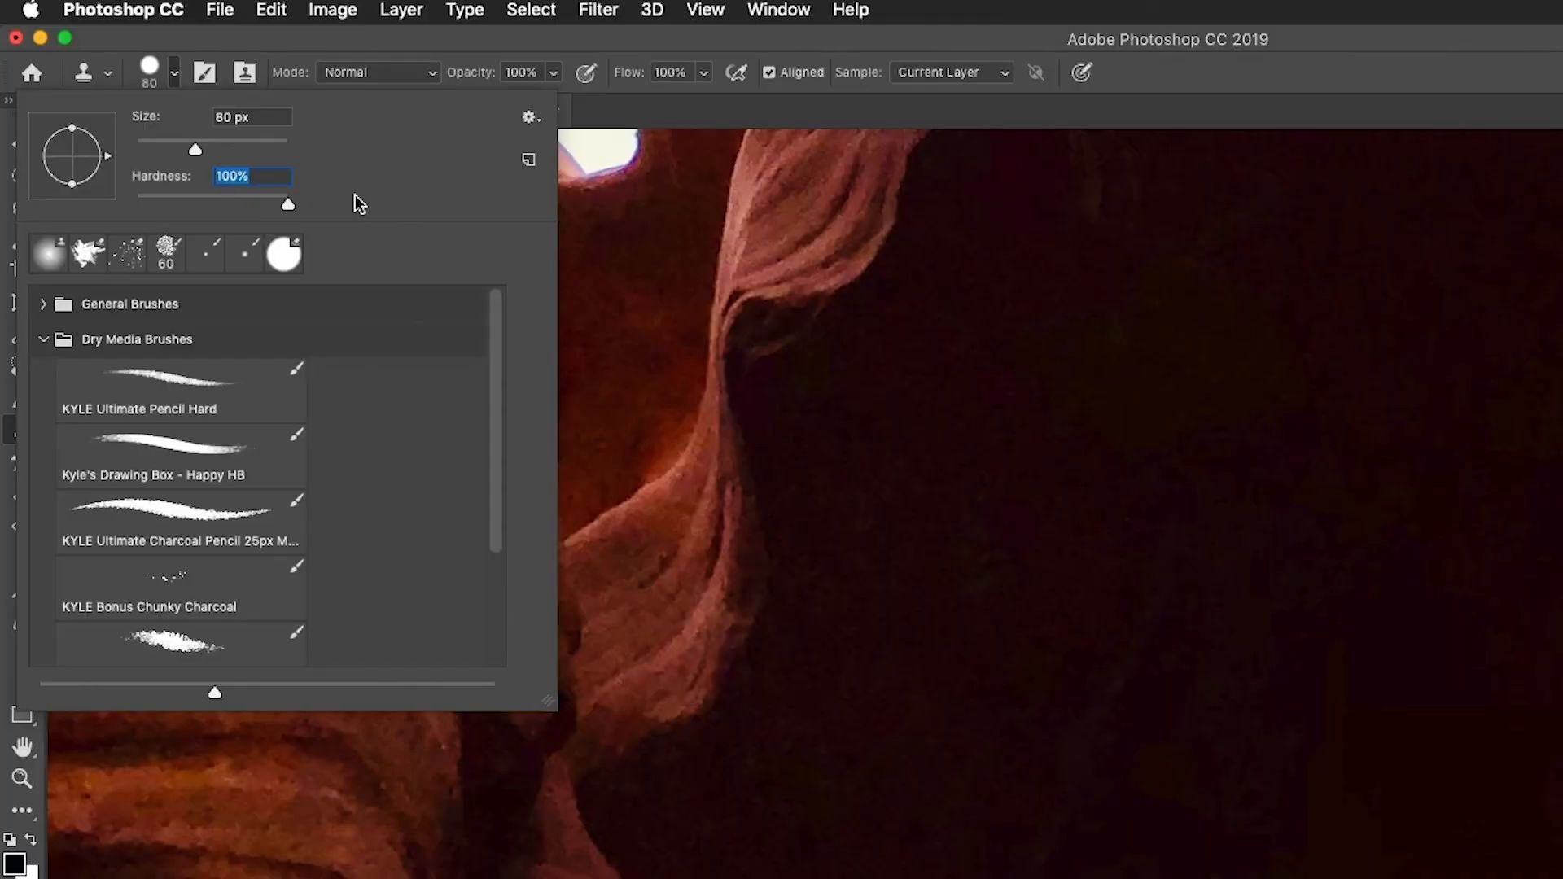
pyautogui.moveTo(288, 204); pyautogui.dragTo(261, 204)
pyautogui.click(172, 76)
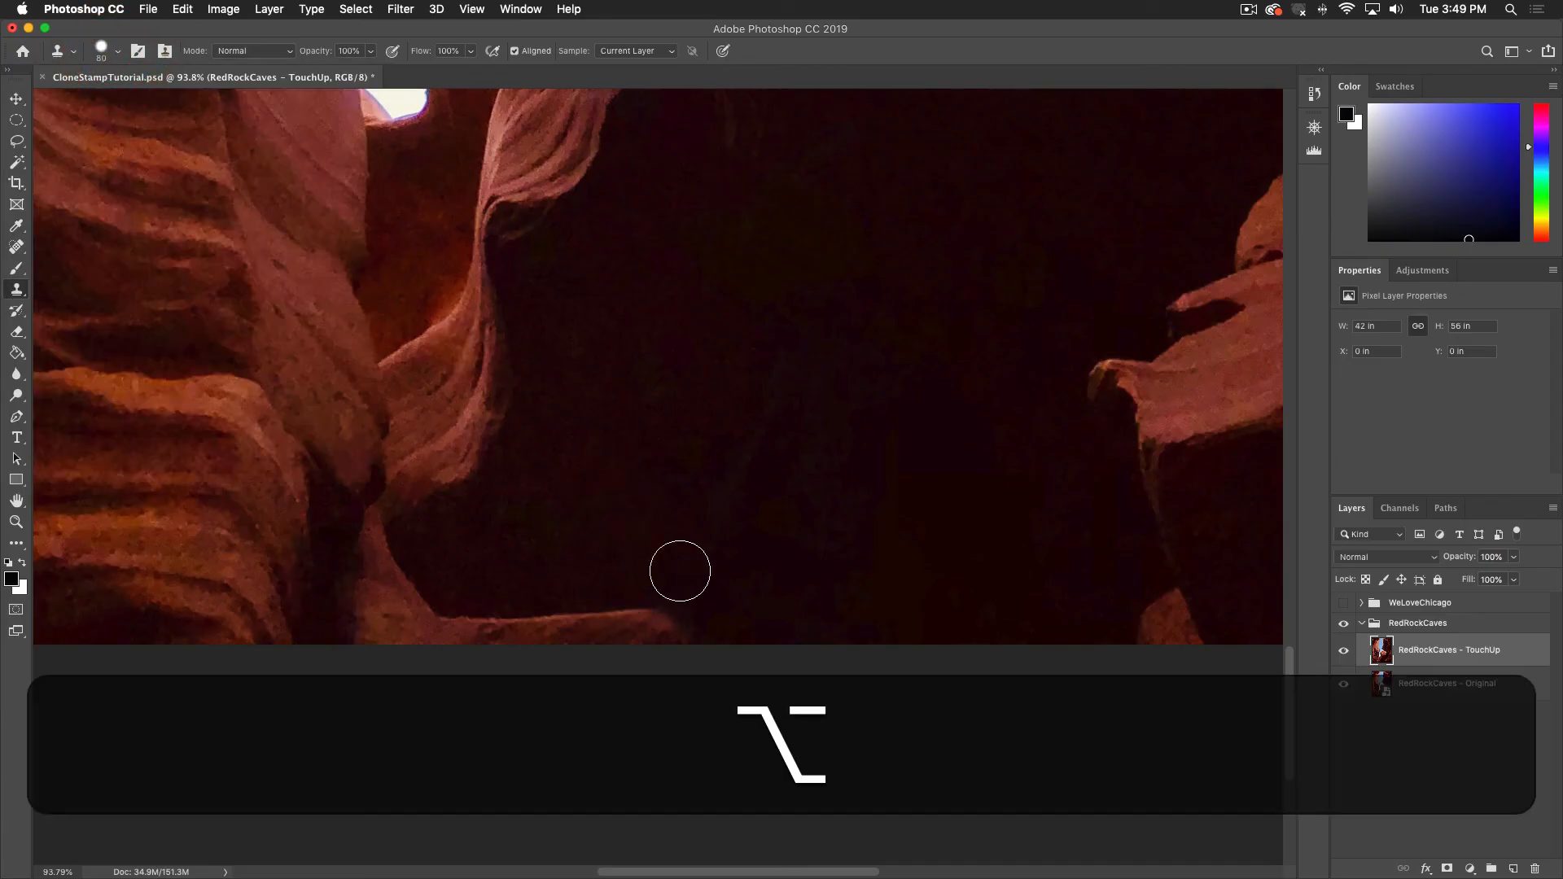
# Clone dark wall over the blurry tip of the rock ledge with the harder brush, undoing and repainting the first stroke
pyautogui.moveTo(675, 583)
pyautogui.mouseDown()
pyautogui.moveTo(715, 601)
pyautogui.moveTo(696, 580)
pyautogui.moveTo(664, 584)
pyautogui.moveTo(716, 628)
pyautogui.mouseUp()
pyautogui.press('super+z')
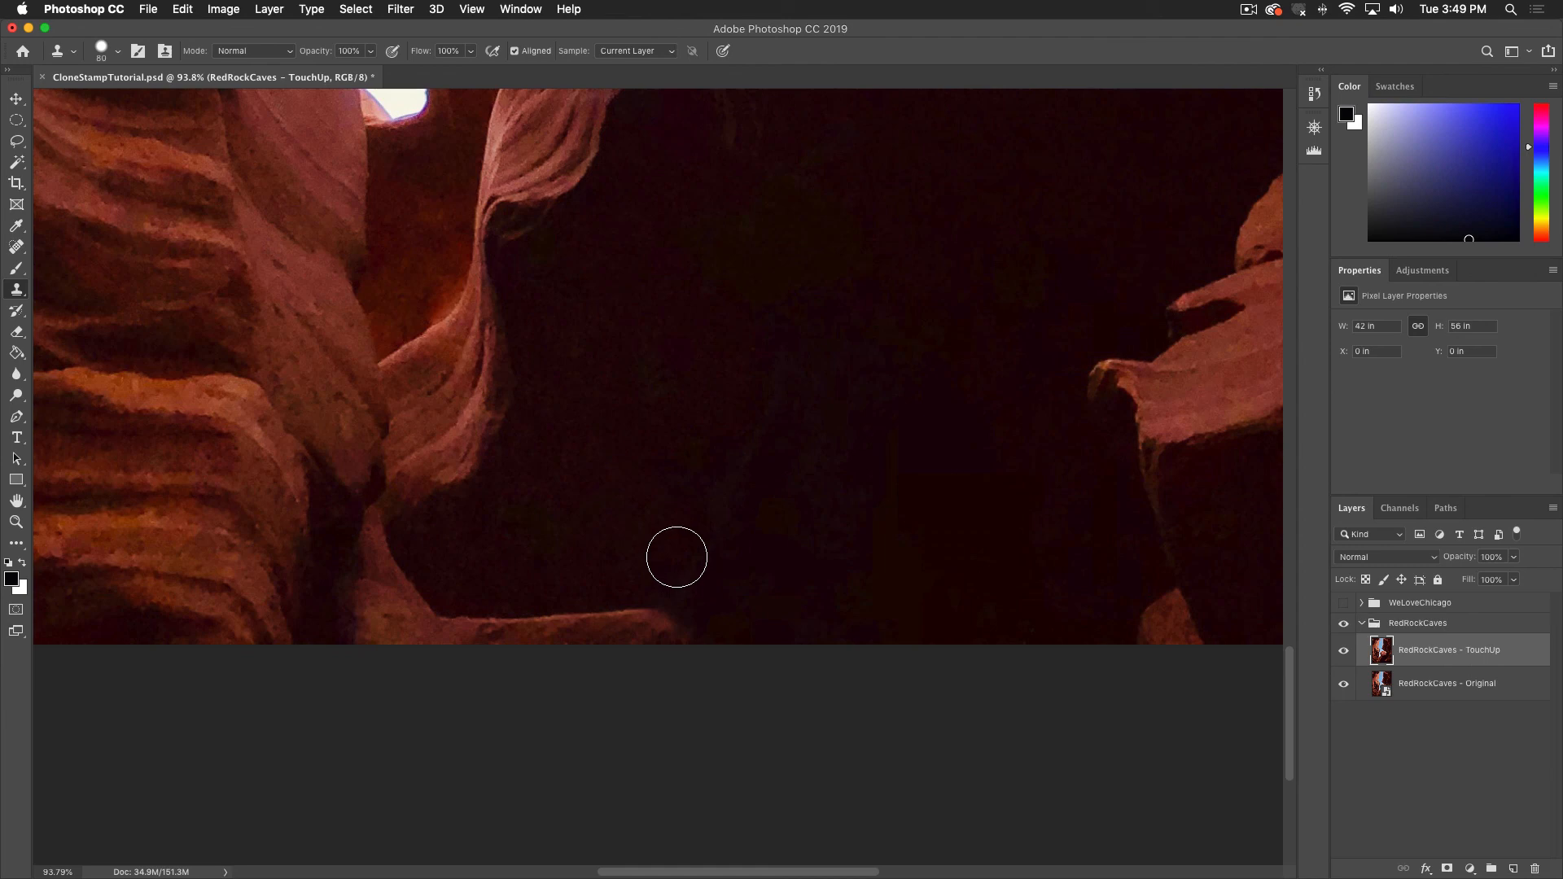
pyautogui.press('alt')
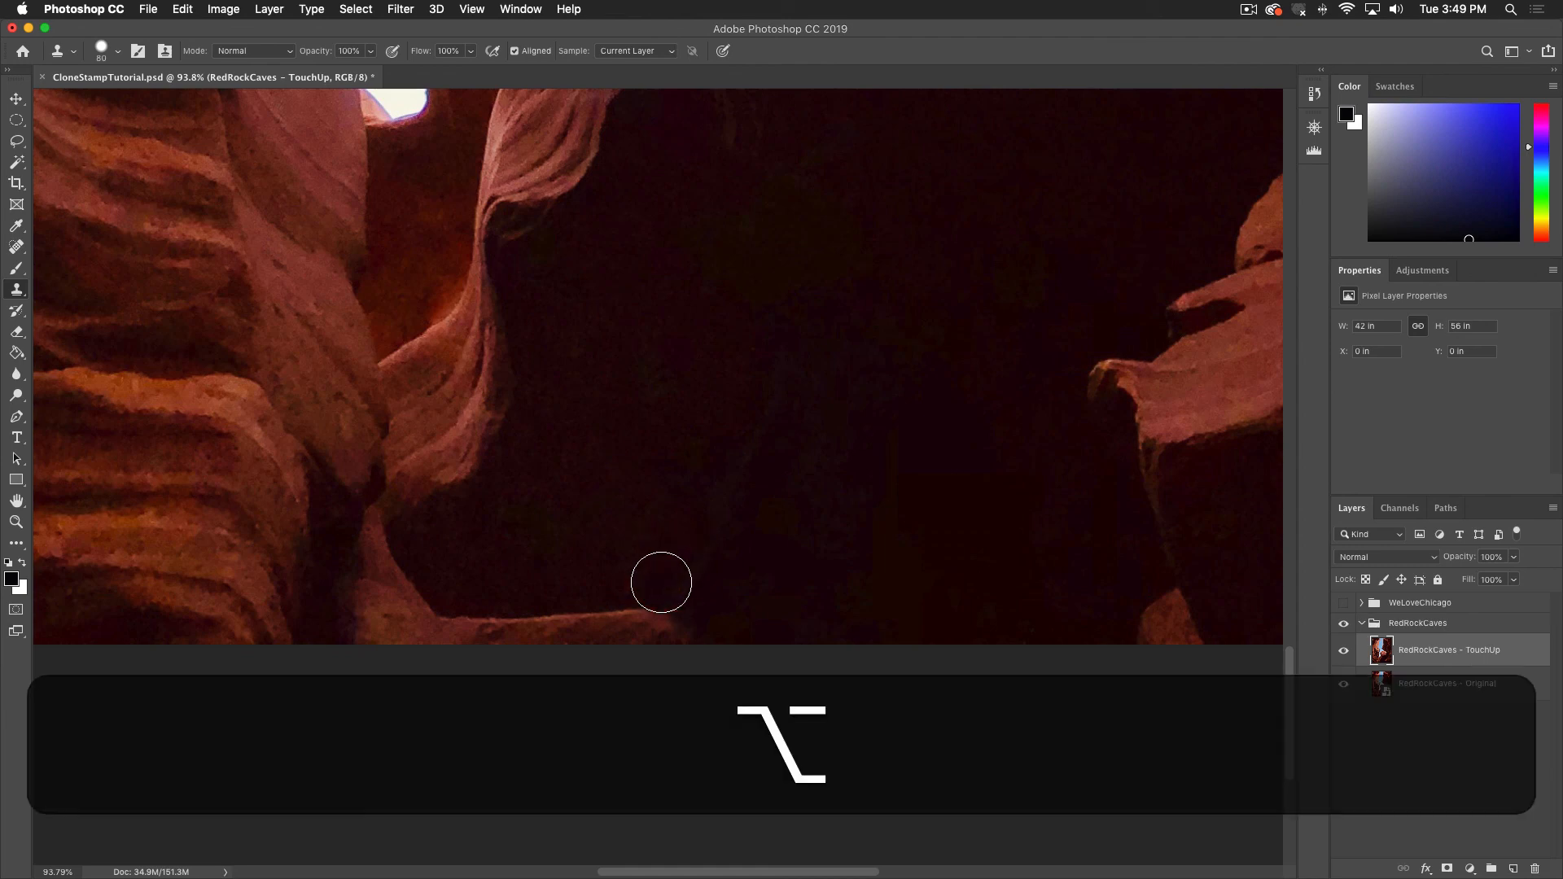
pyautogui.moveTo(662, 584)
pyautogui.mouseDown()
pyautogui.moveTo(726, 631)
pyautogui.moveTo(659, 583)
pyautogui.mouseUp()
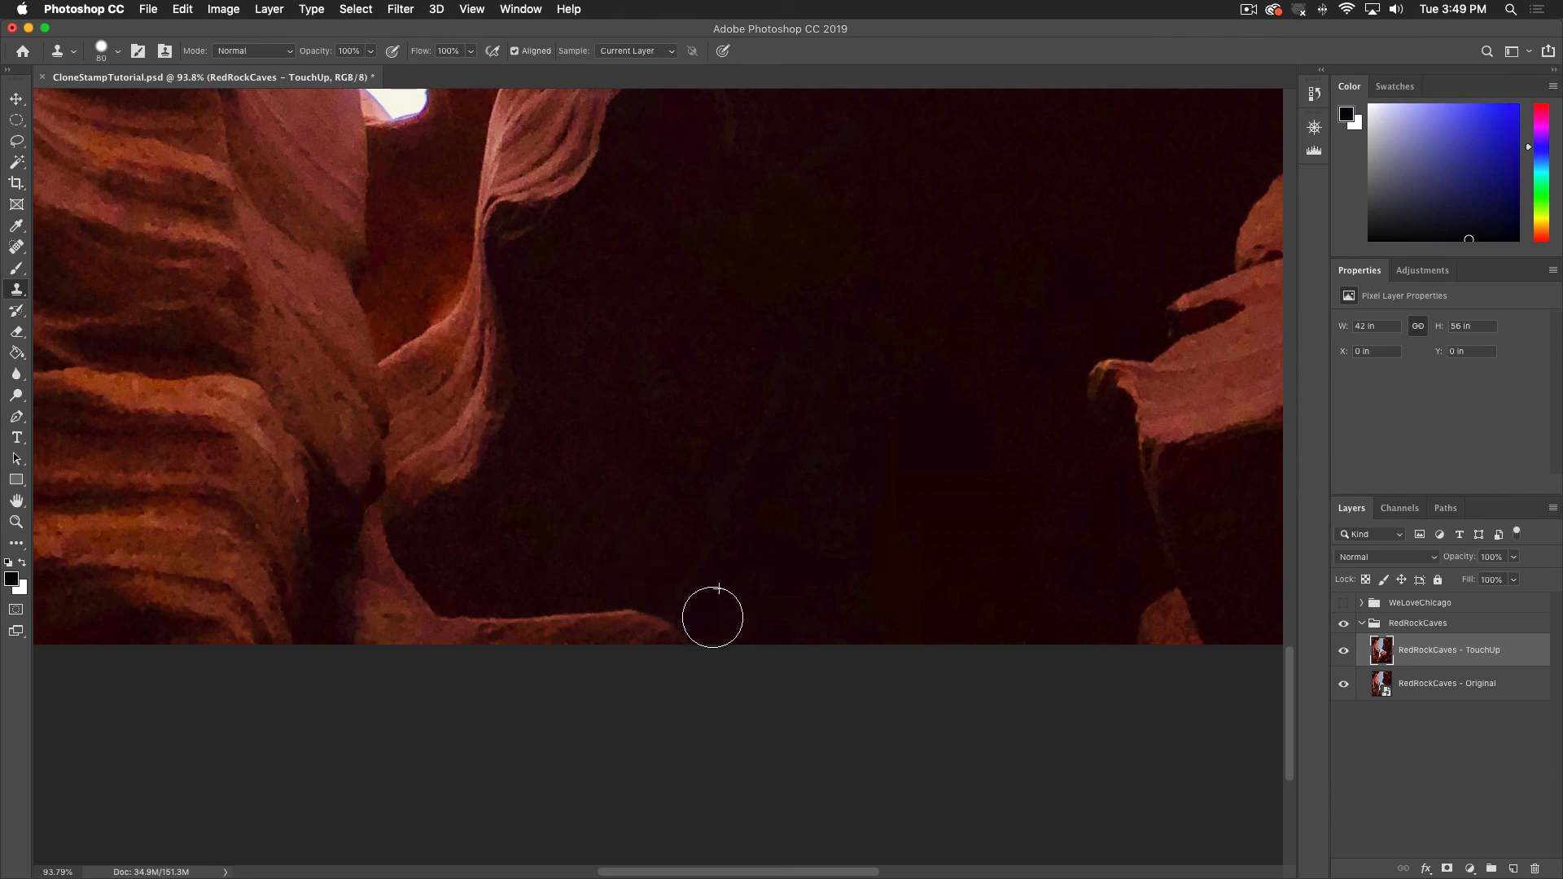
pyautogui.click(660, 586)
# Compare the retouch with the original by toggling the RedRockCaves - TouchUp layer's visibility, and view the whole image
pyautogui.click(1344, 652)
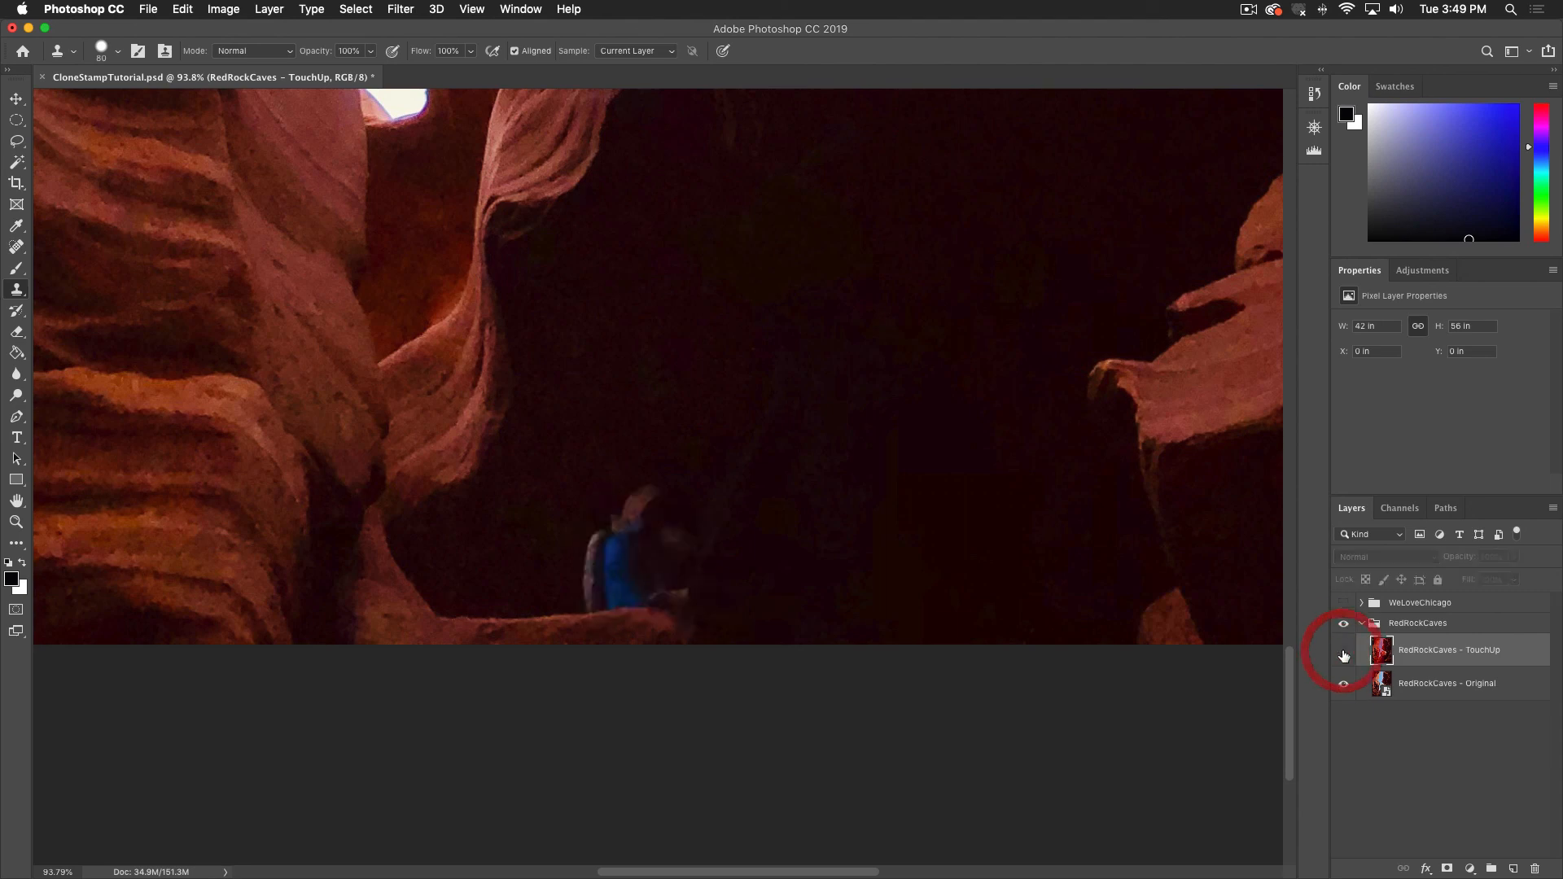
pyautogui.click(1344, 652)
pyautogui.click(1344, 652)
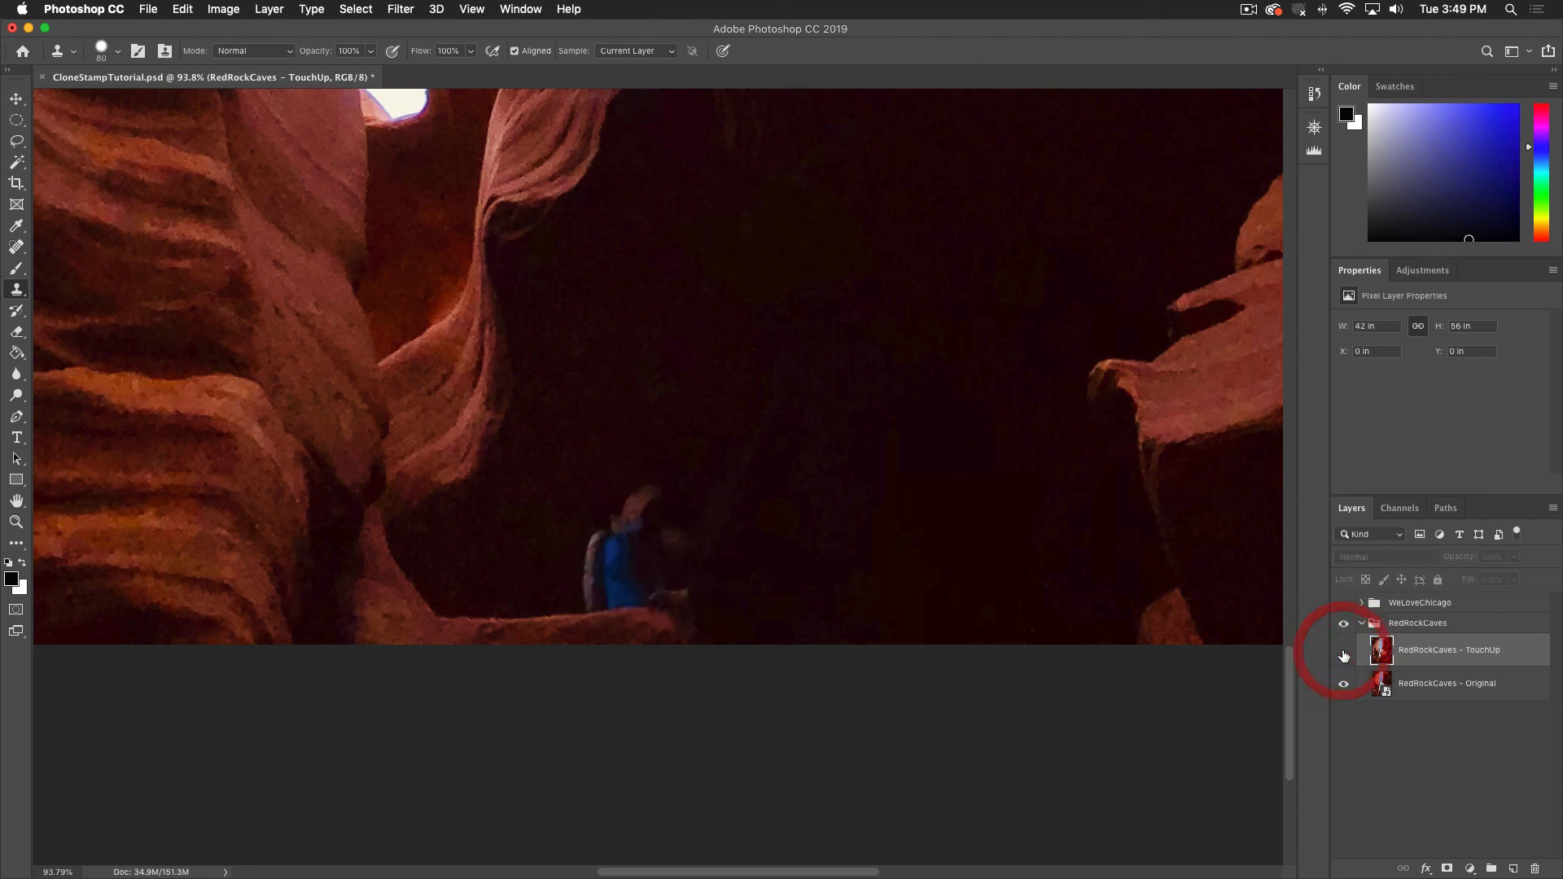
pyautogui.click(1344, 653)
pyautogui.click(1344, 655)
pyautogui.click(1344, 654)
pyautogui.click(1345, 653)
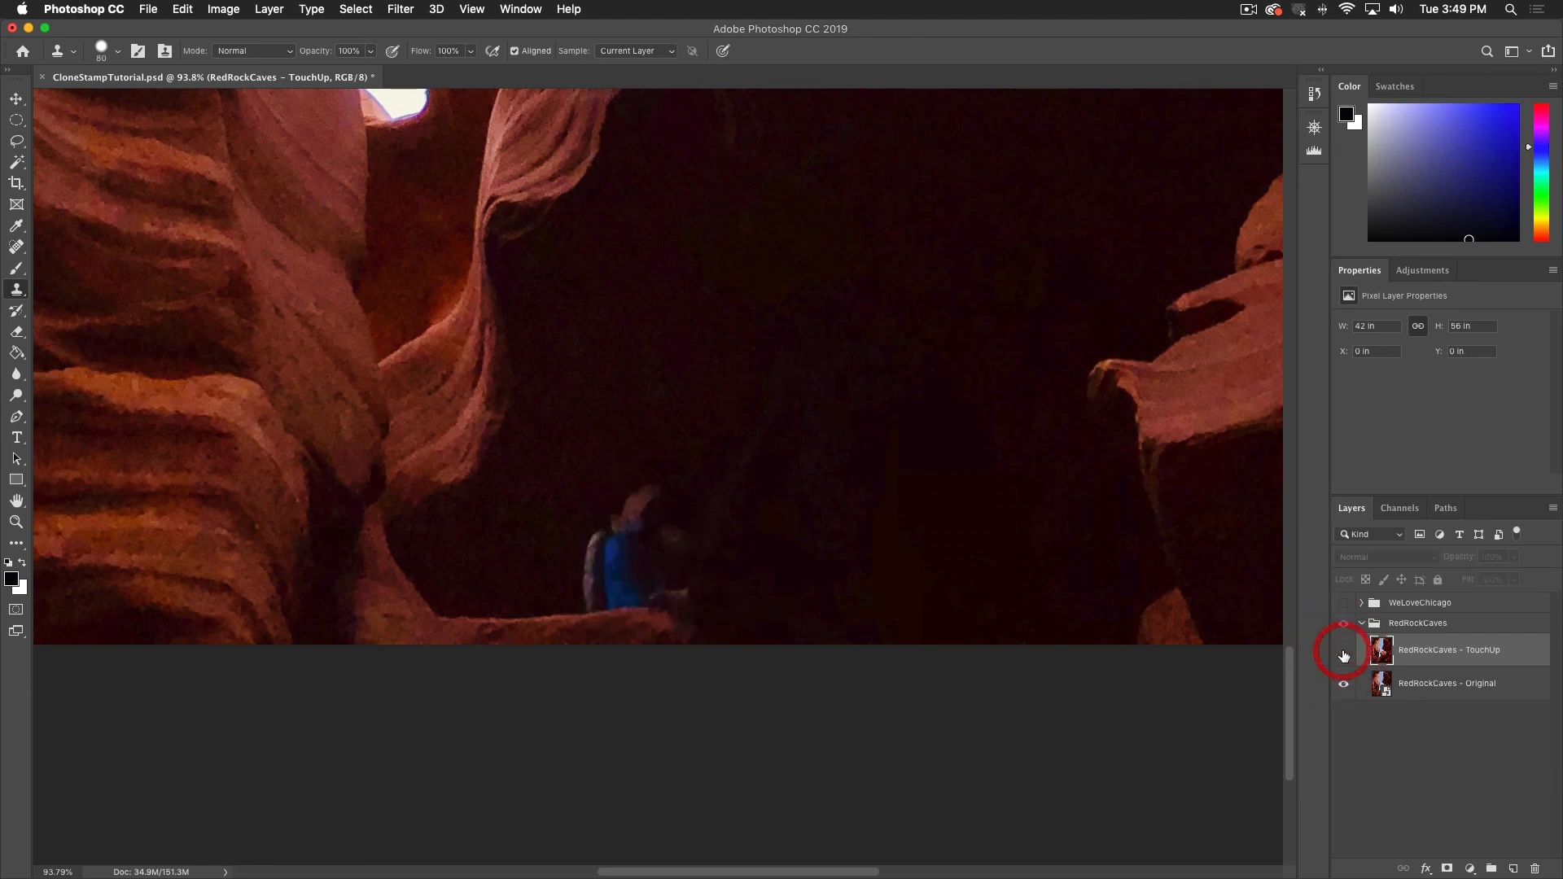
pyautogui.click(1344, 654)
pyautogui.scroll(-5, 682, 397)
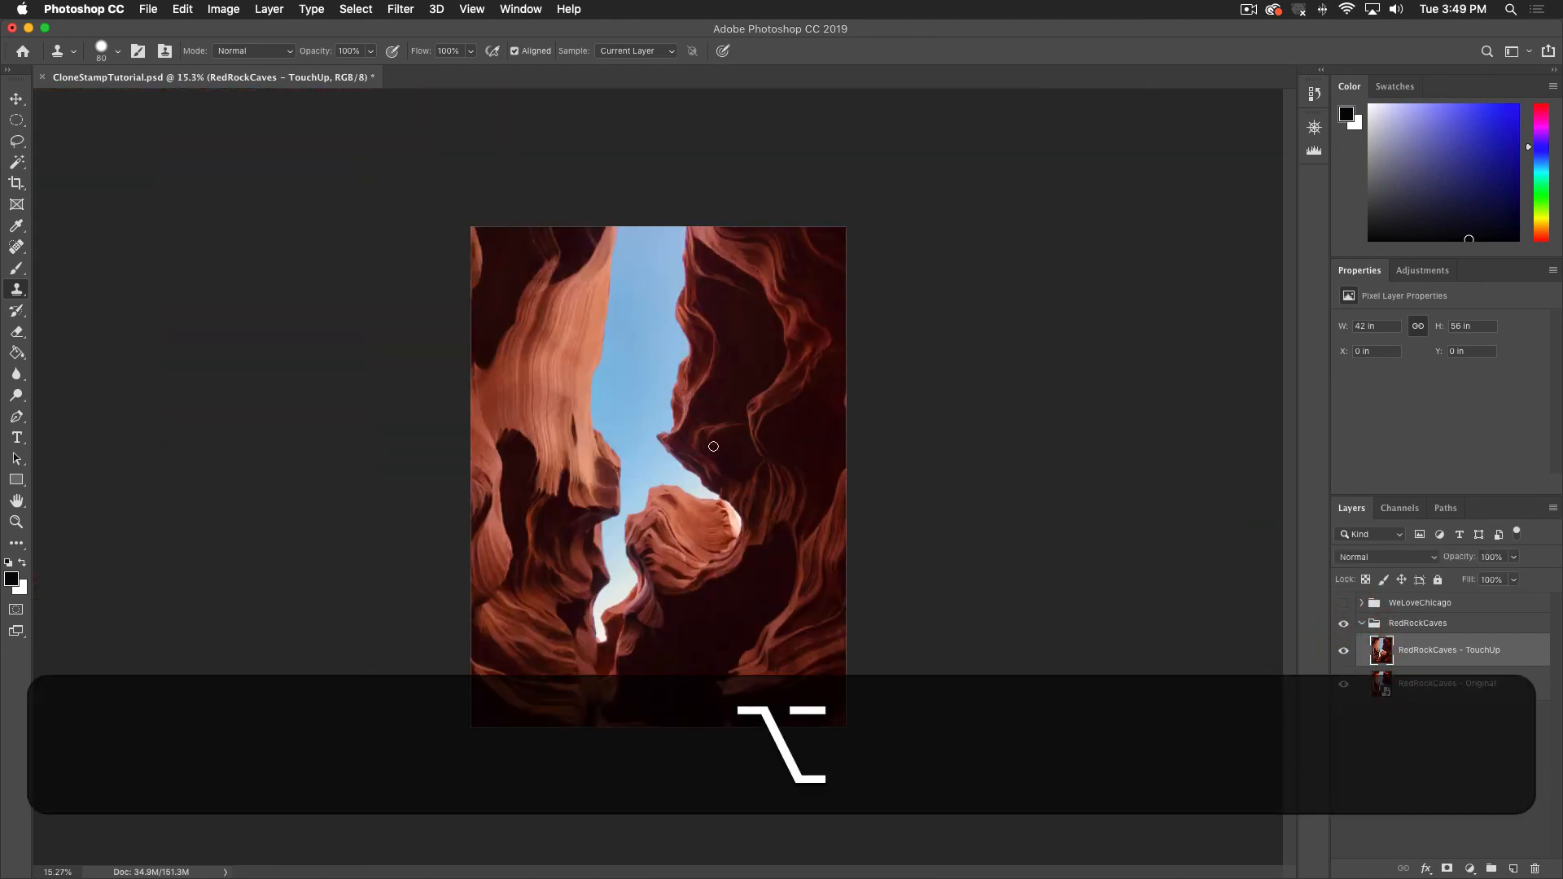